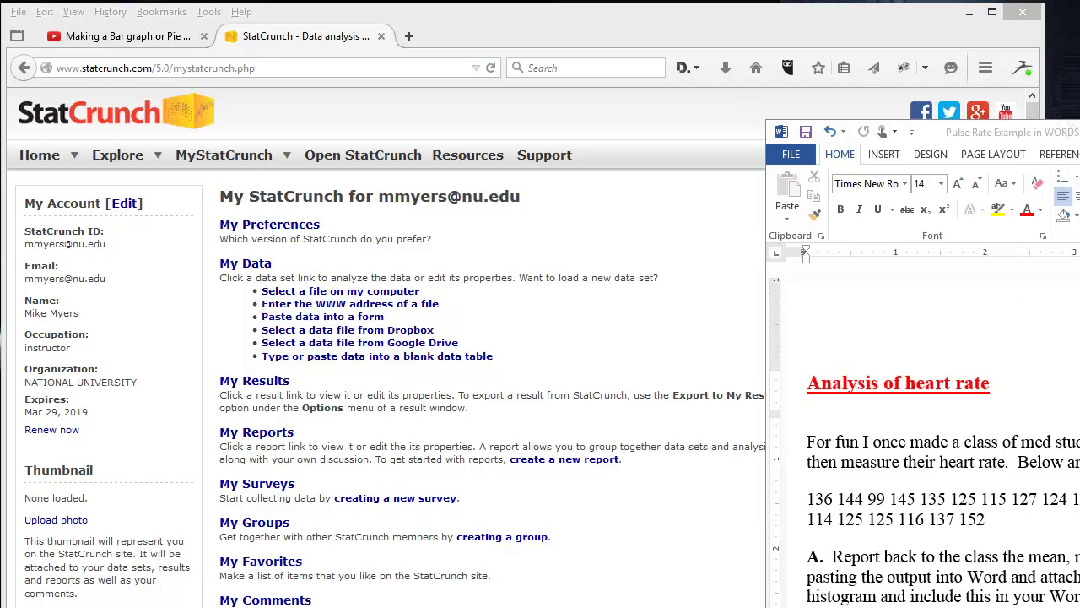
Step: Bring the Pulse Rate Example Word document into full view and review the recorded heart rate values
drag(1079, 133, 638, 71)
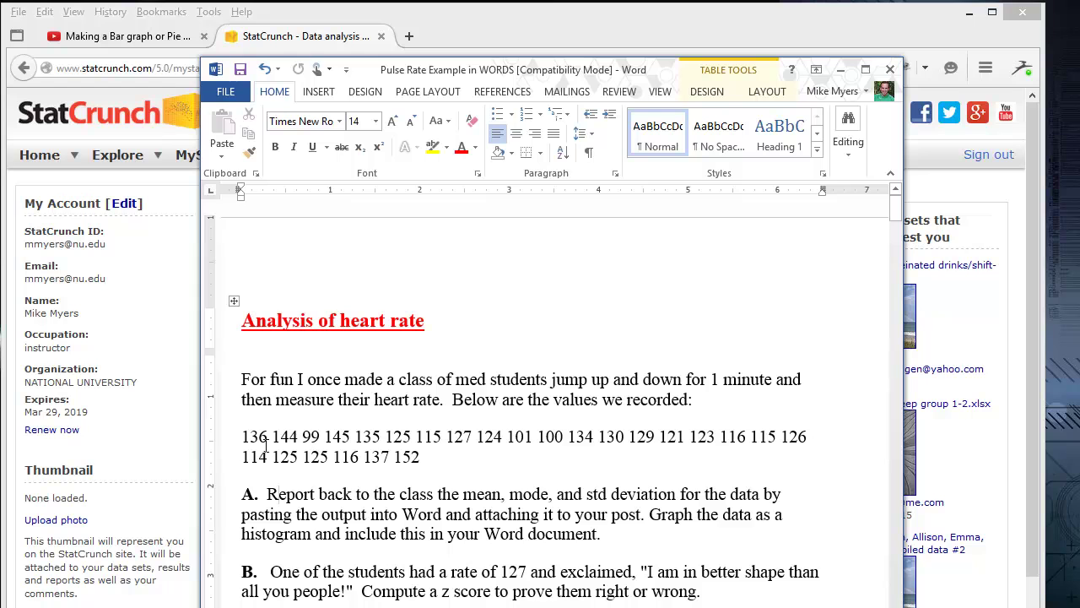
drag(244, 439, 445, 470)
click(488, 462)
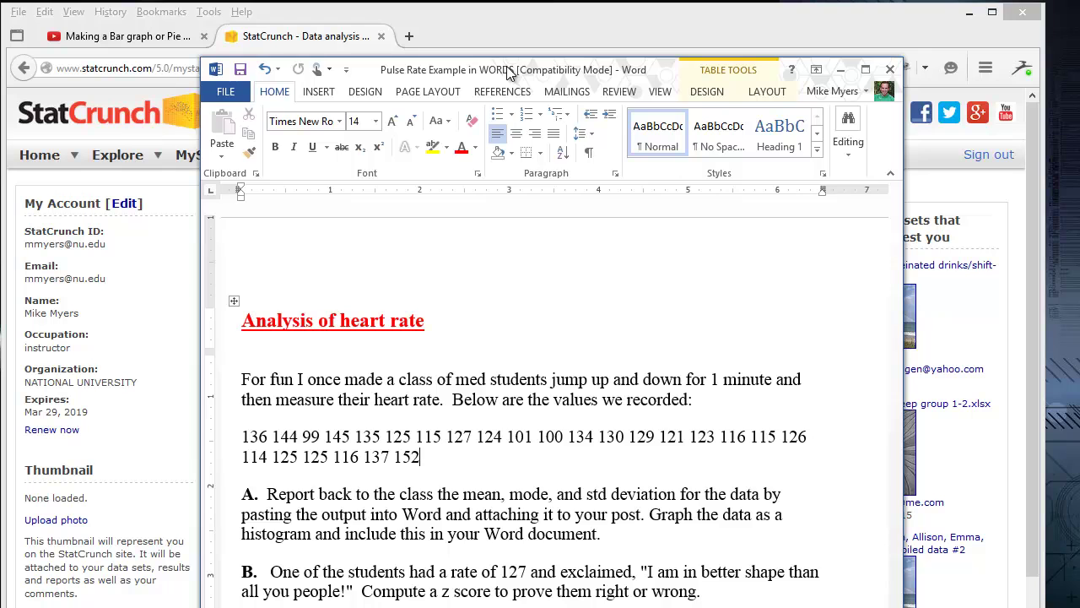
Step: Switch to the StatCrunch site in the browser and open a blank StatCrunch data table
key(alt+Tab)
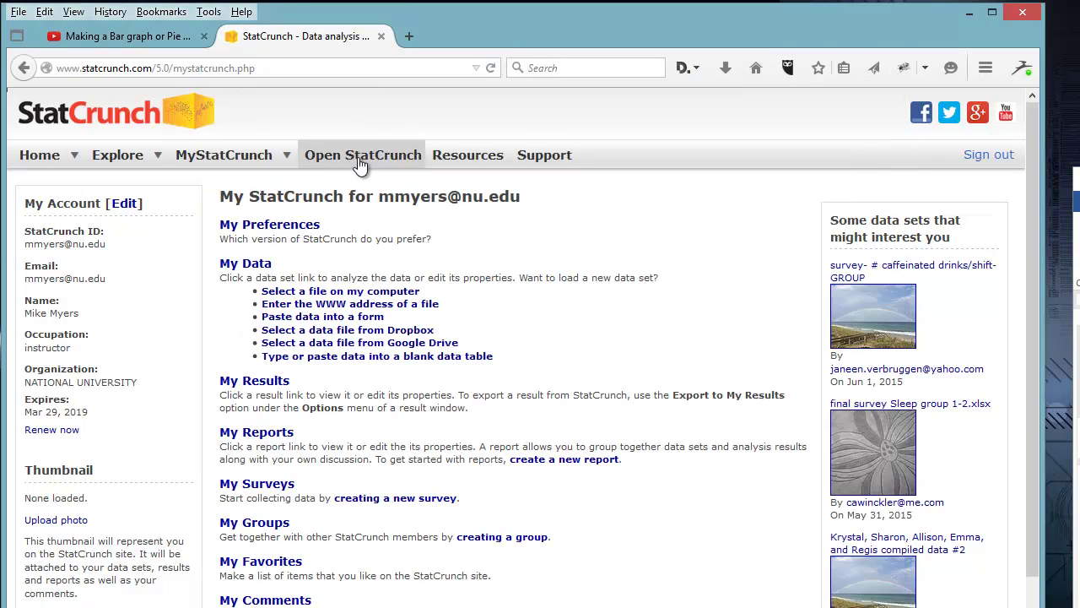
click(360, 165)
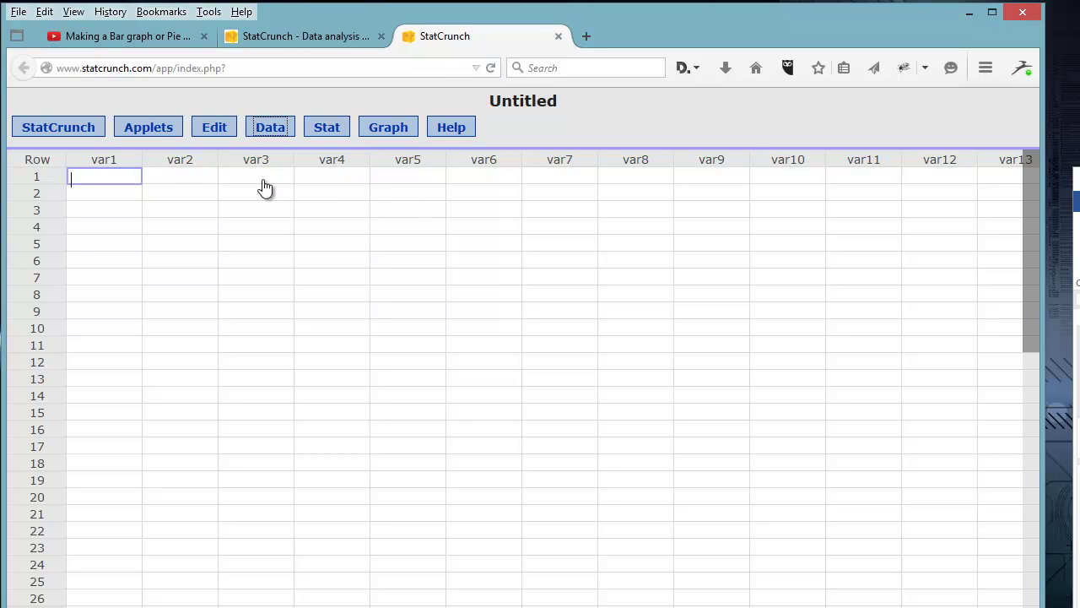
click(275, 135)
mouse_move(272, 156)
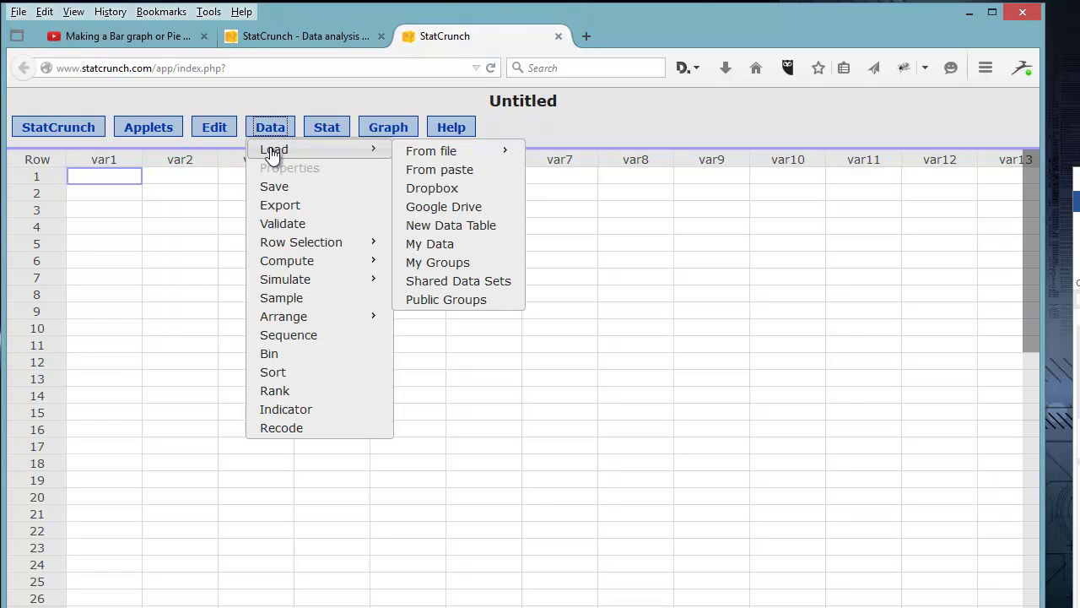
mouse_move(441, 159)
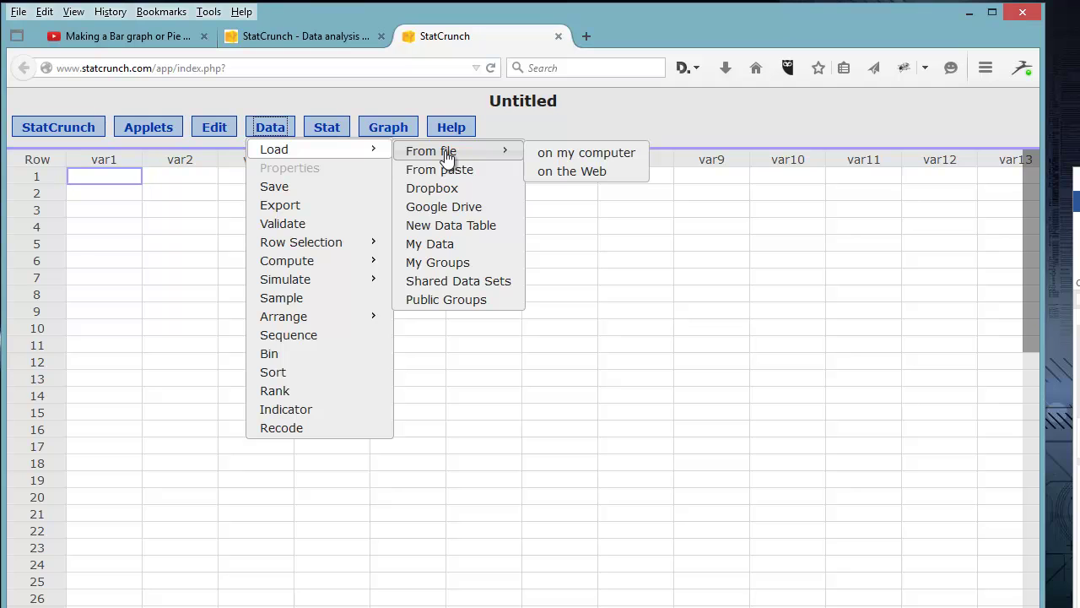
click(234, 212)
Step: Start loading data from a file on the computer and choose the Pulse Rate Example Excel file from the Desktop
click(272, 135)
mouse_move(273, 150)
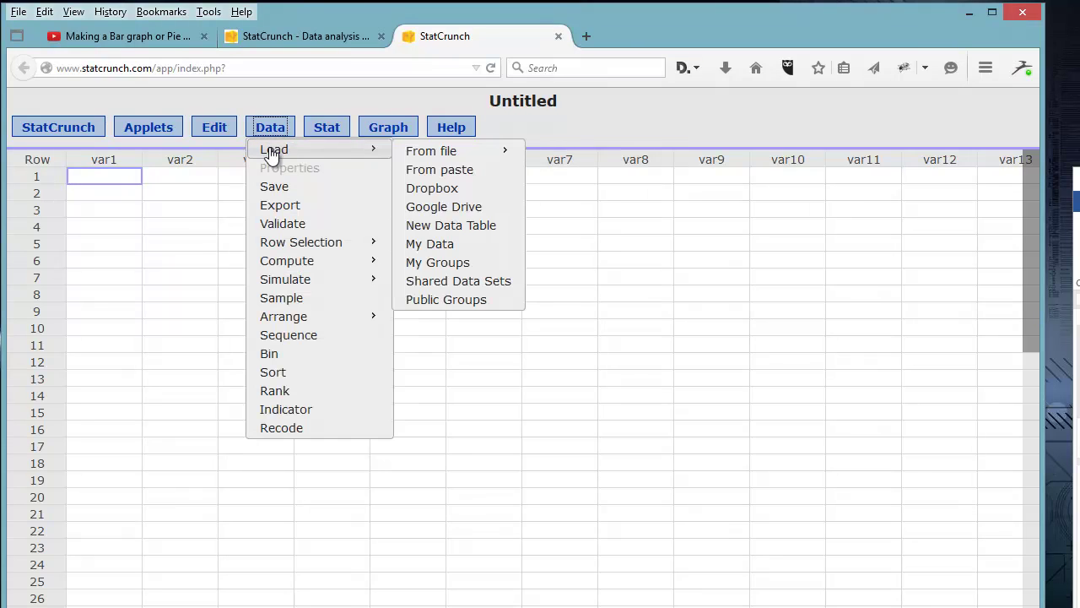
mouse_move(432, 158)
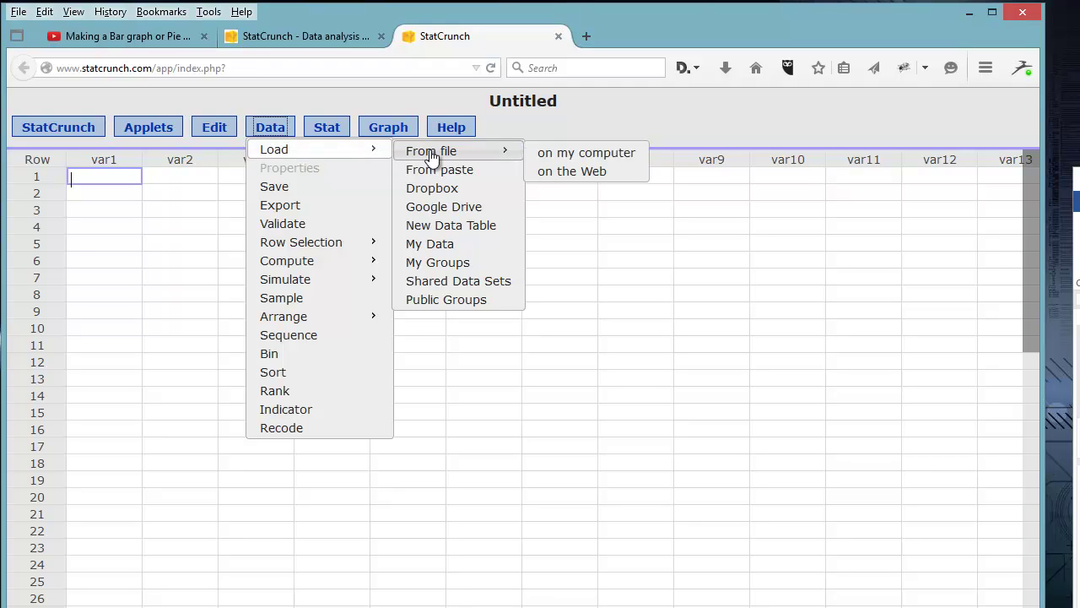
click(623, 156)
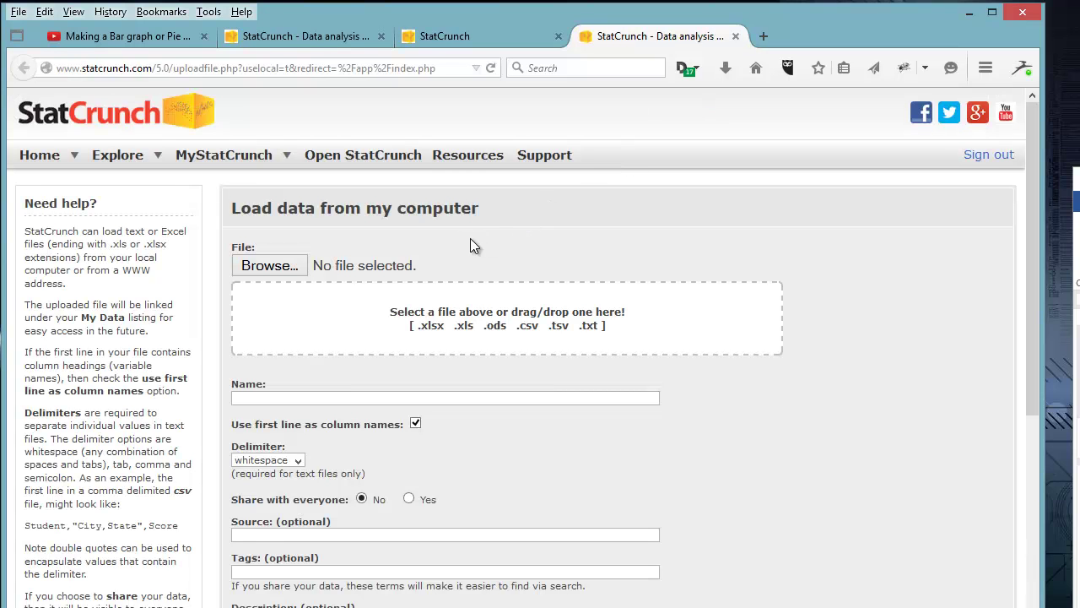
click(270, 266)
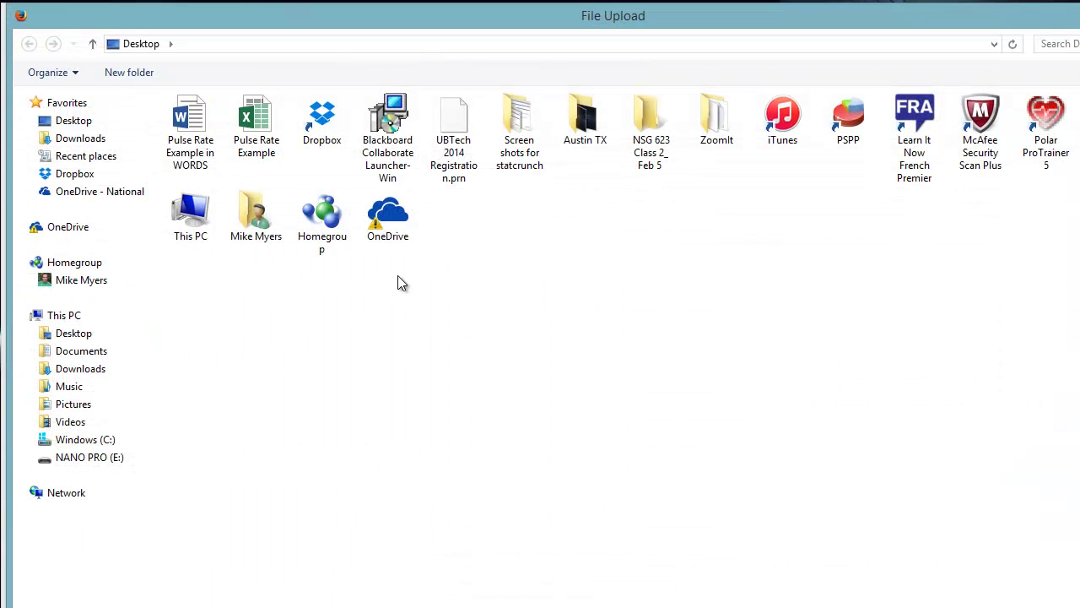
double_click(260, 143)
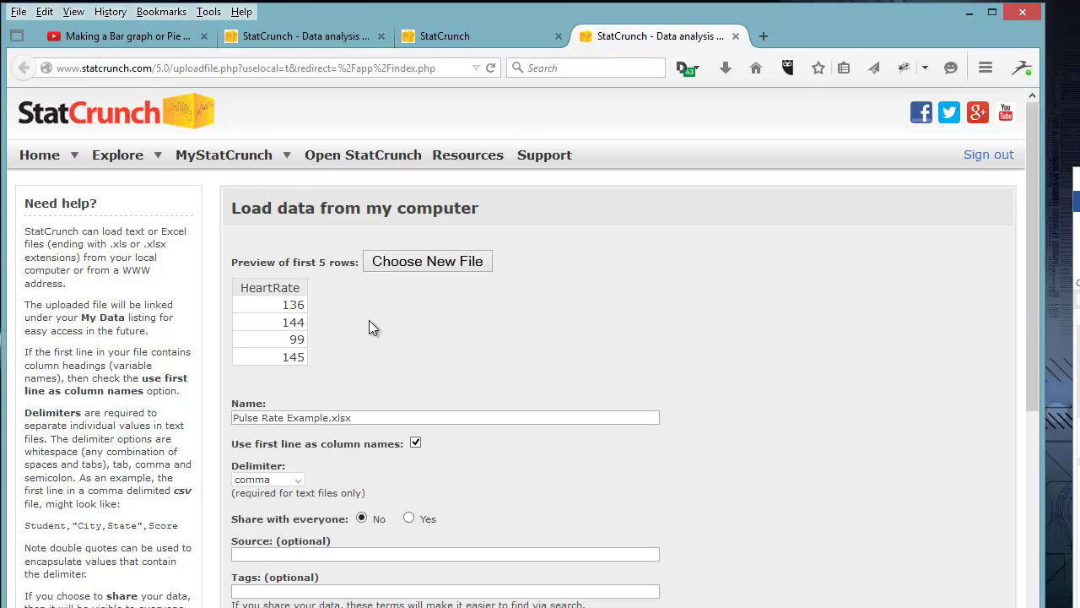
Step: Load Pulse Rate Example.xlsx into StatCrunch, using its first line as column names
drag(265, 288, 282, 288)
click(416, 443)
scroll(455, 448, down, 6)
scroll(453, 447, down, 5)
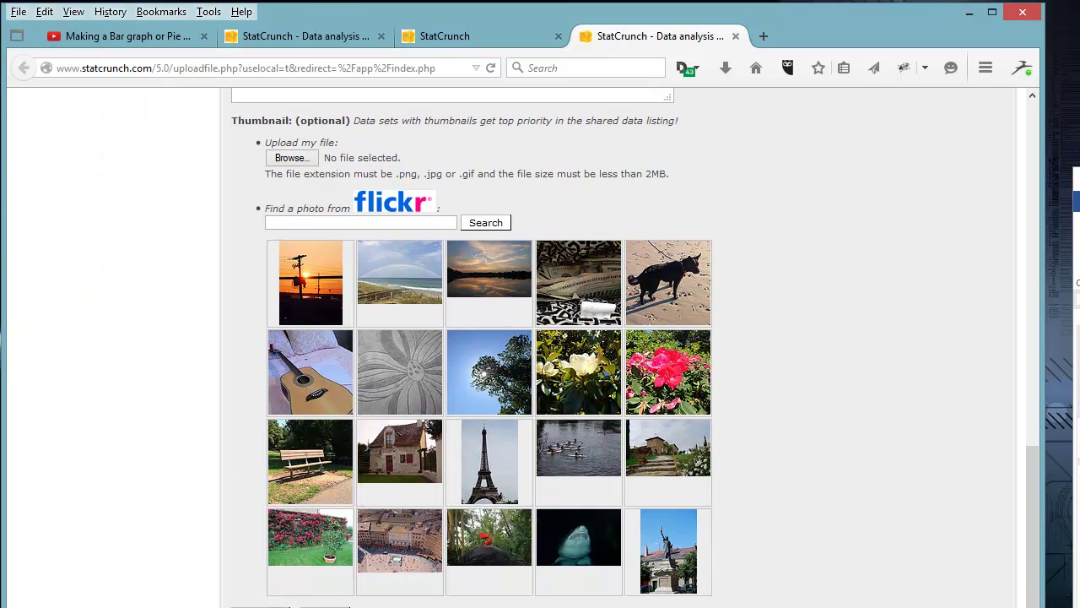
scroll(1034, 504, down, 1)
click(261, 604)
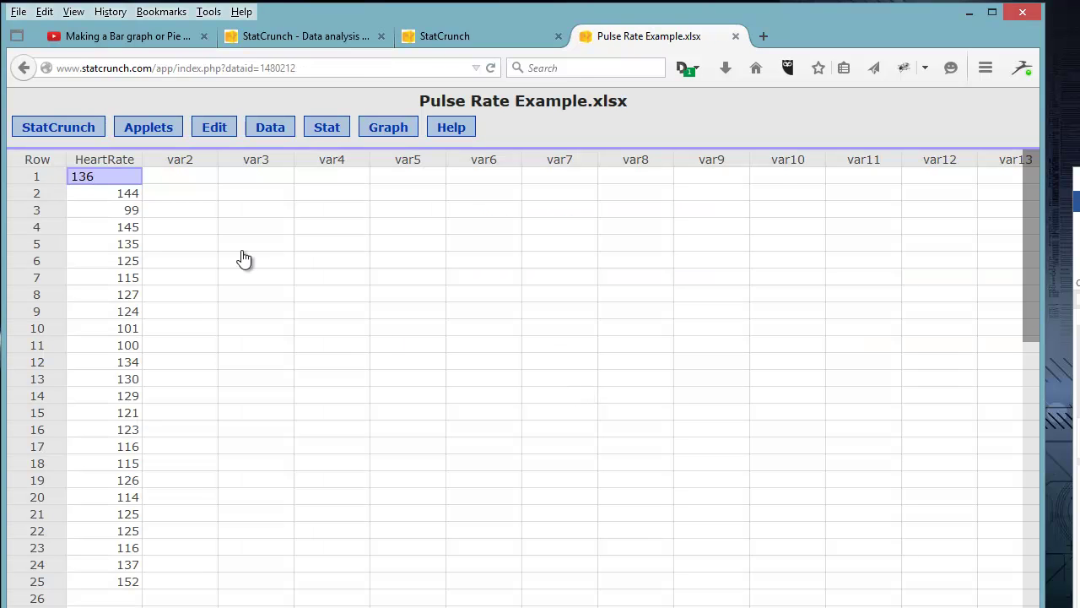
Step: Set up column Summary Stats for the HeartRate column
click(193, 195)
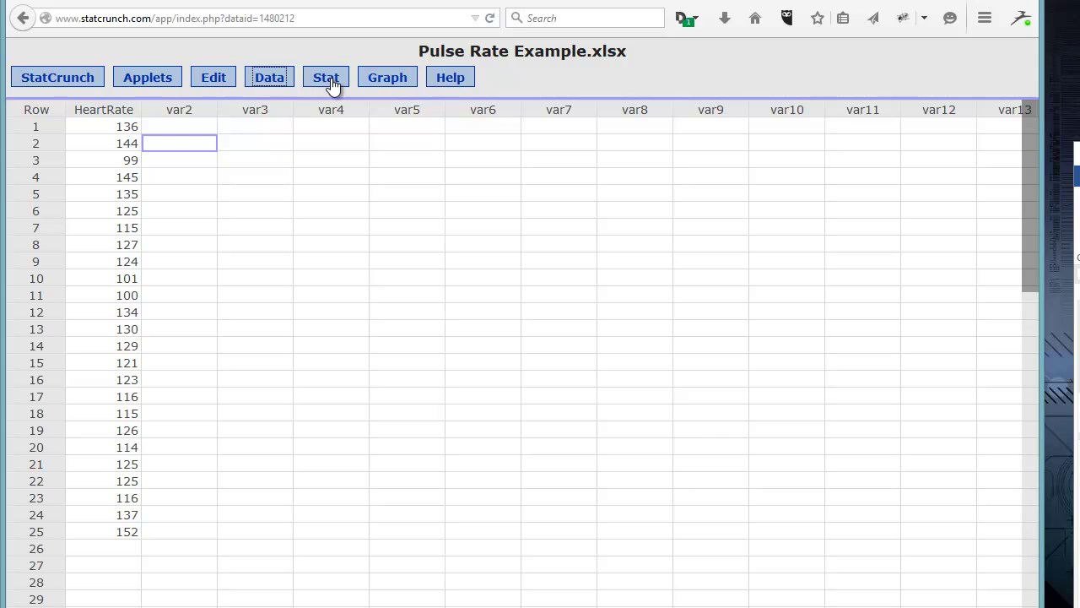
click(327, 78)
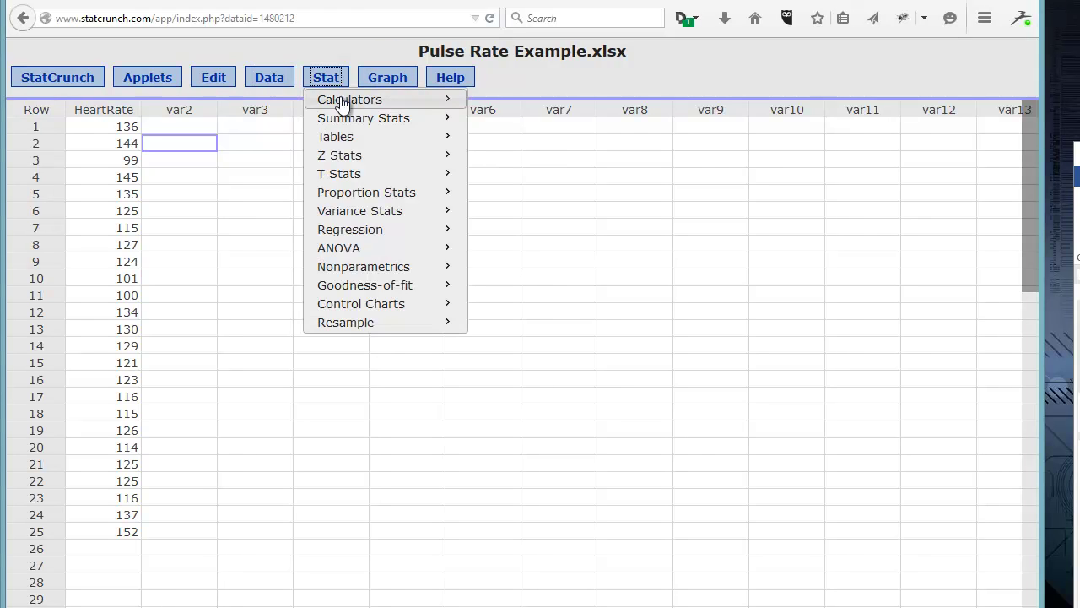
mouse_move(388, 105)
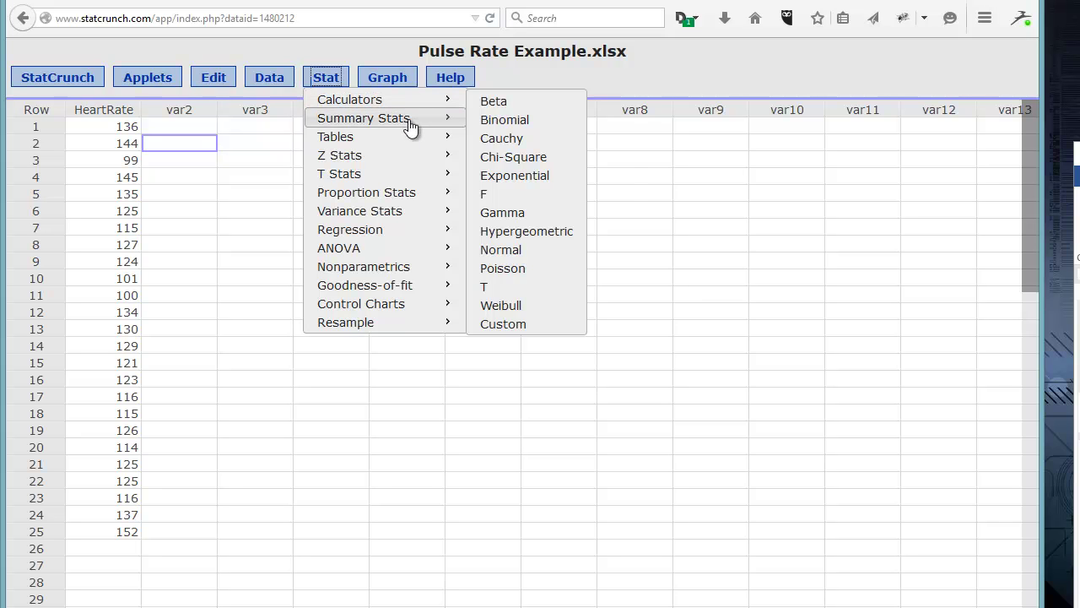
mouse_move(413, 122)
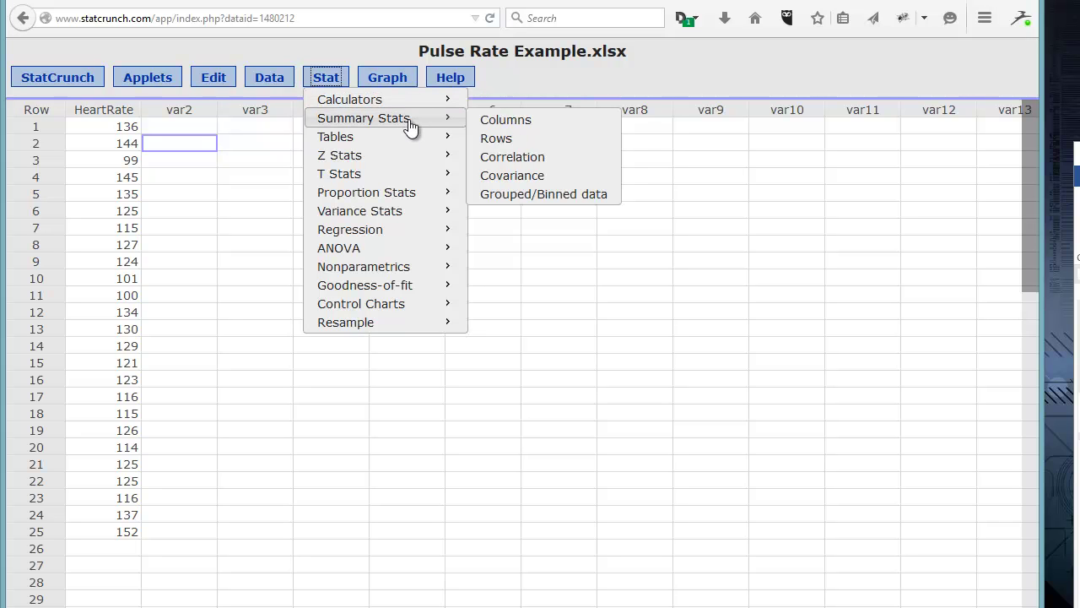
click(541, 124)
drag(528, 121, 504, 35)
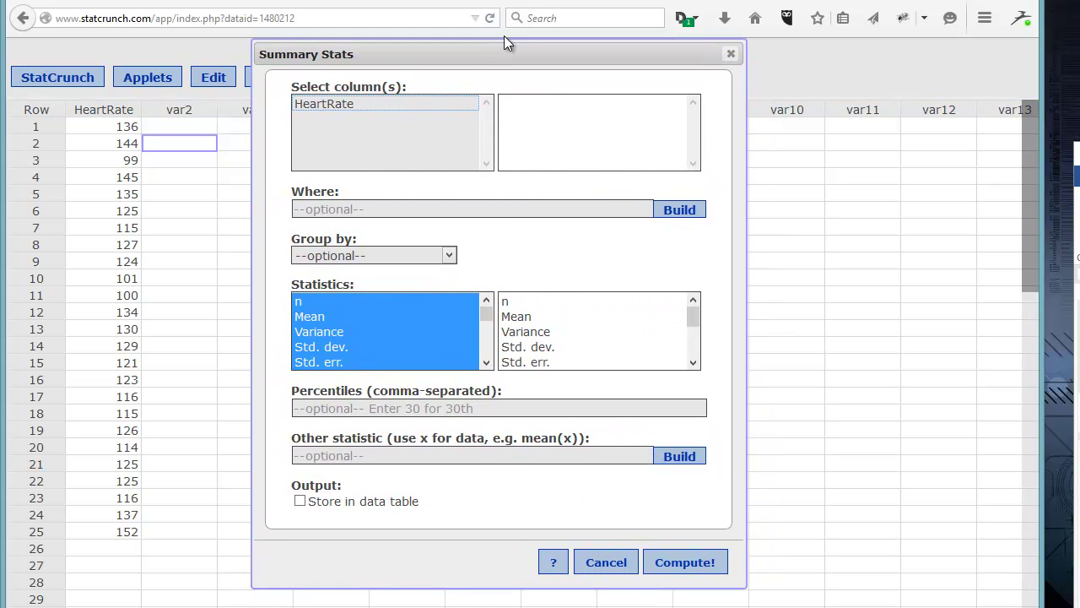
click(358, 104)
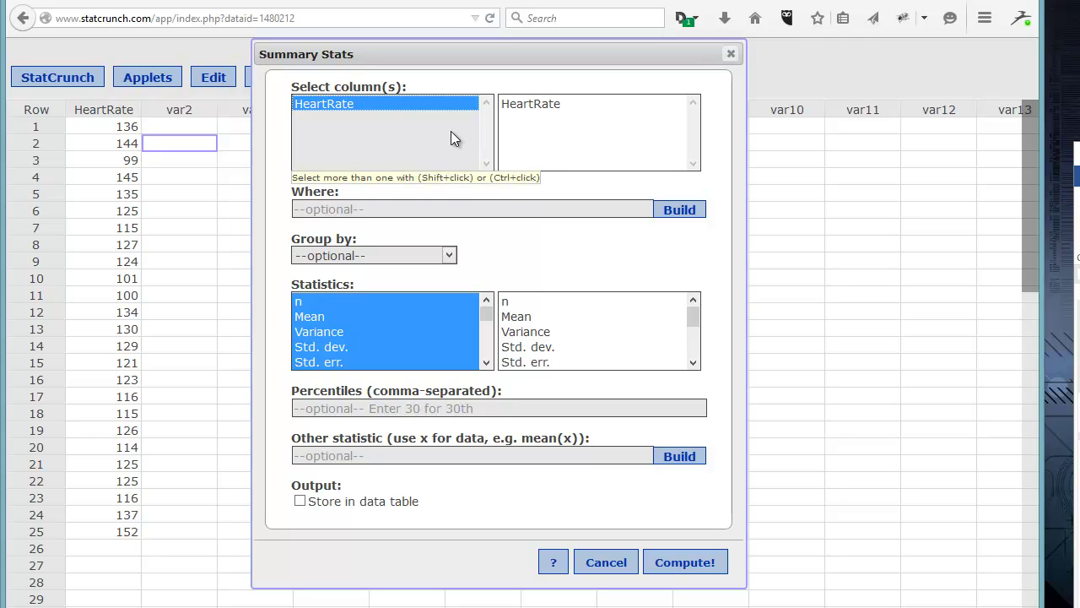
Step: Limit the requested statistics to n, Mean and Std. dev., leaving Variance out
click(344, 302)
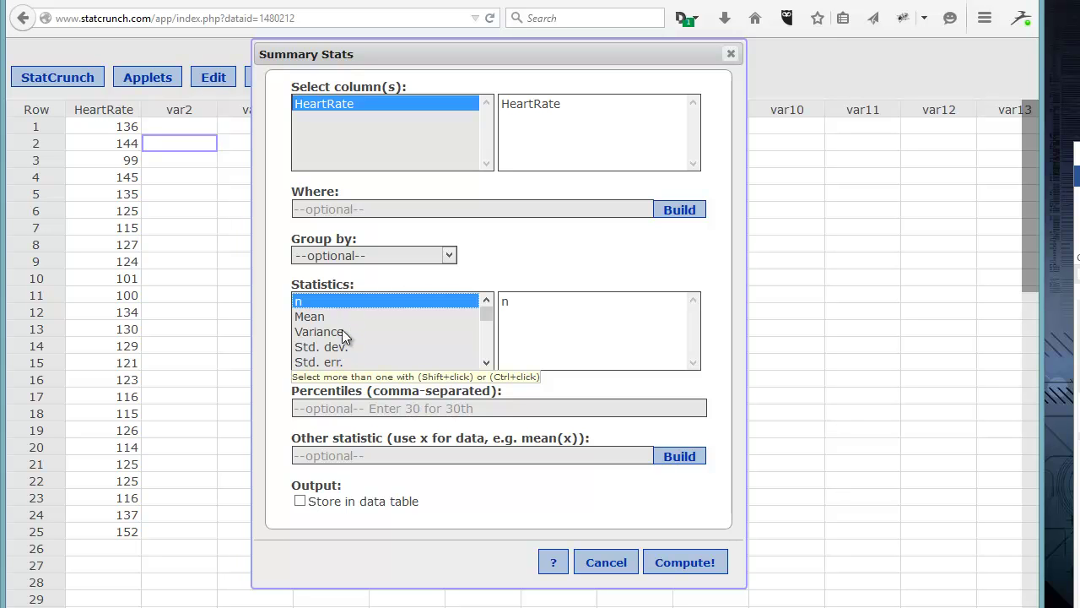
ctrl+click(337, 334)
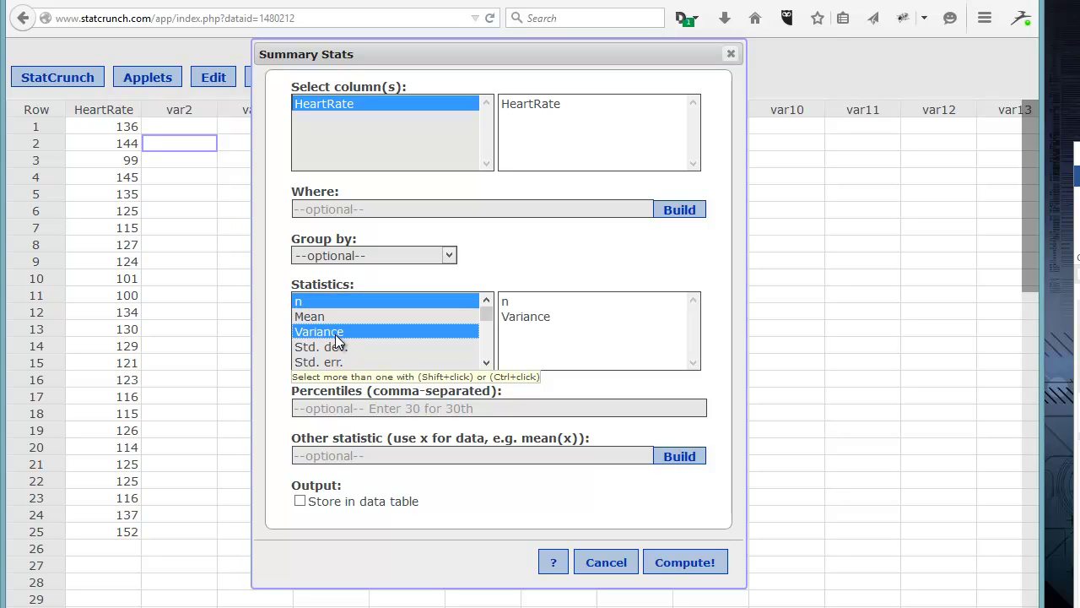
ctrl+click(333, 334)
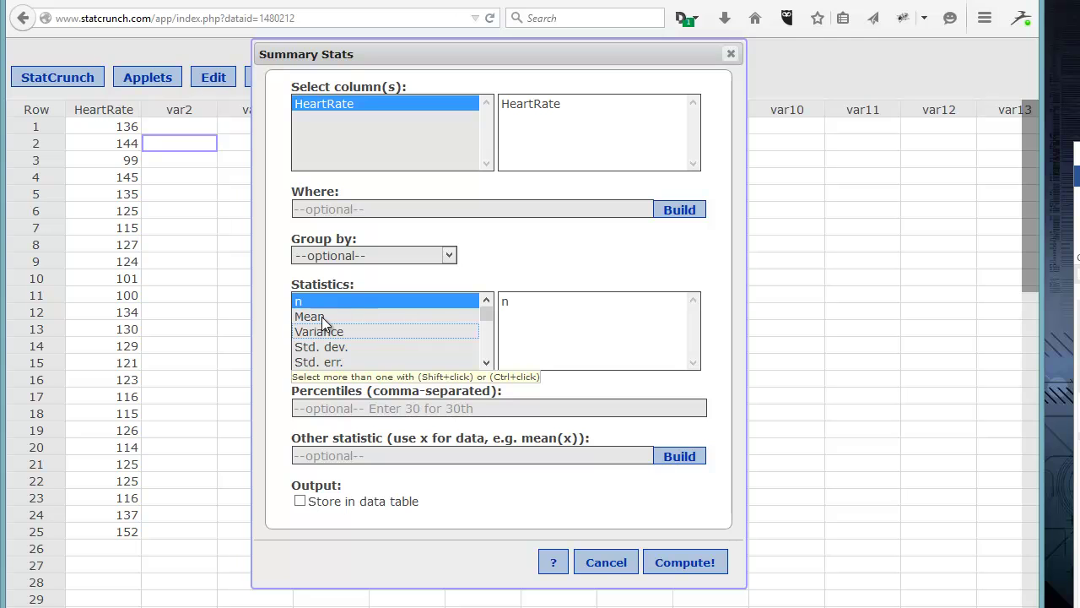
ctrl+click(319, 319)
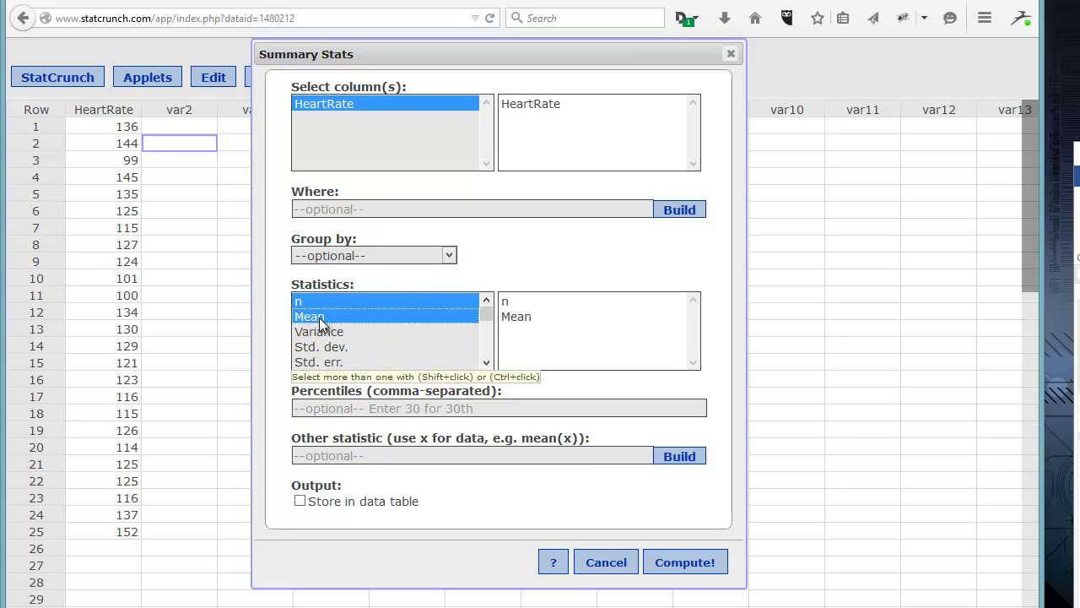
ctrl+click(334, 346)
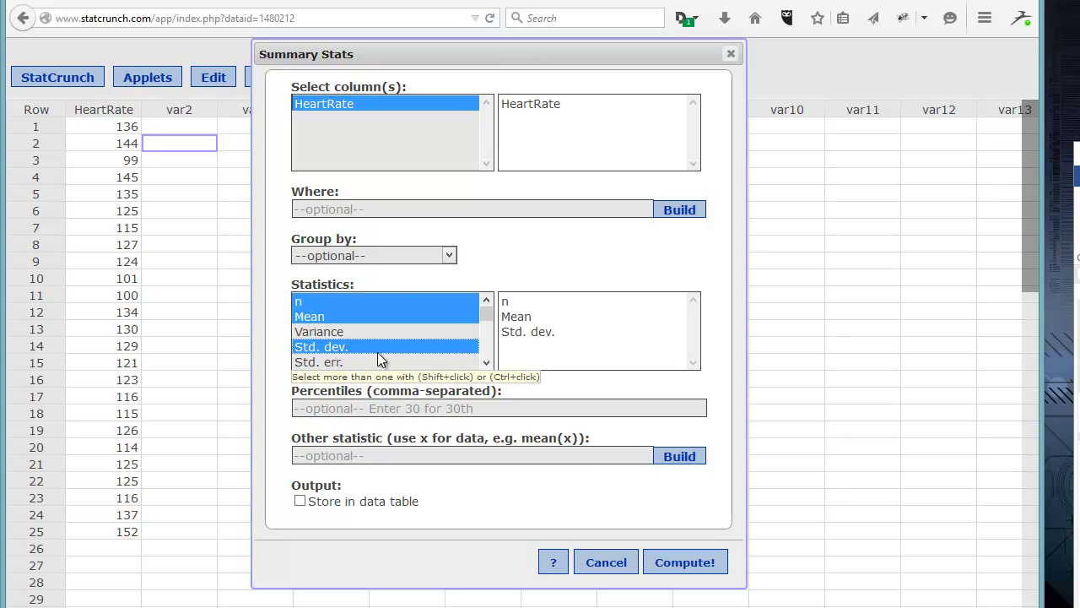
Step: Add Median, Range, Q1 and Q3 to the selected statistics
scroll(486, 362, down, 3)
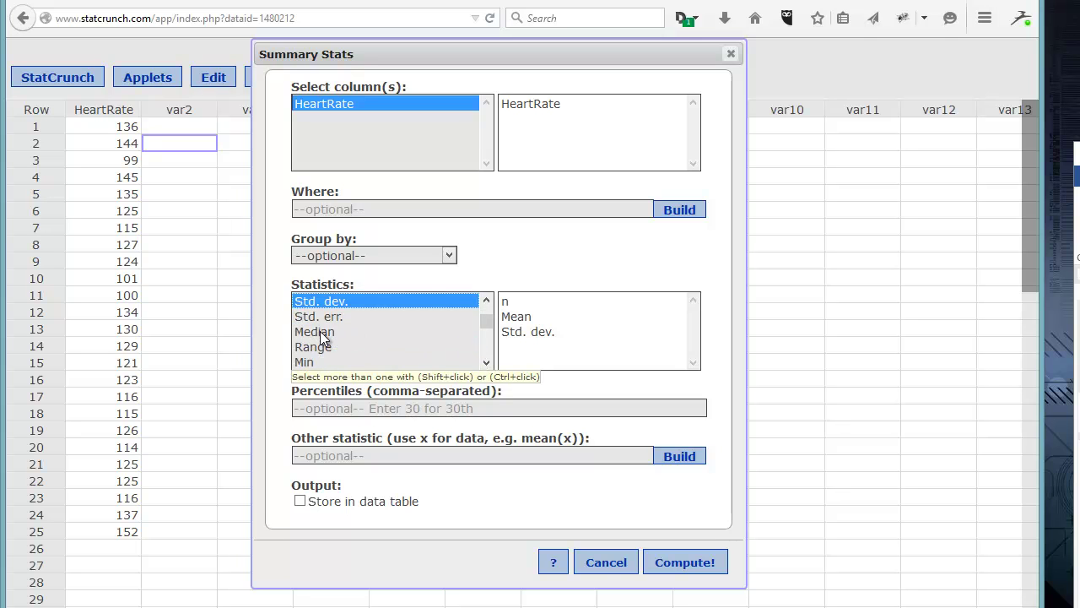
ctrl+click(321, 333)
ctrl+click(321, 346)
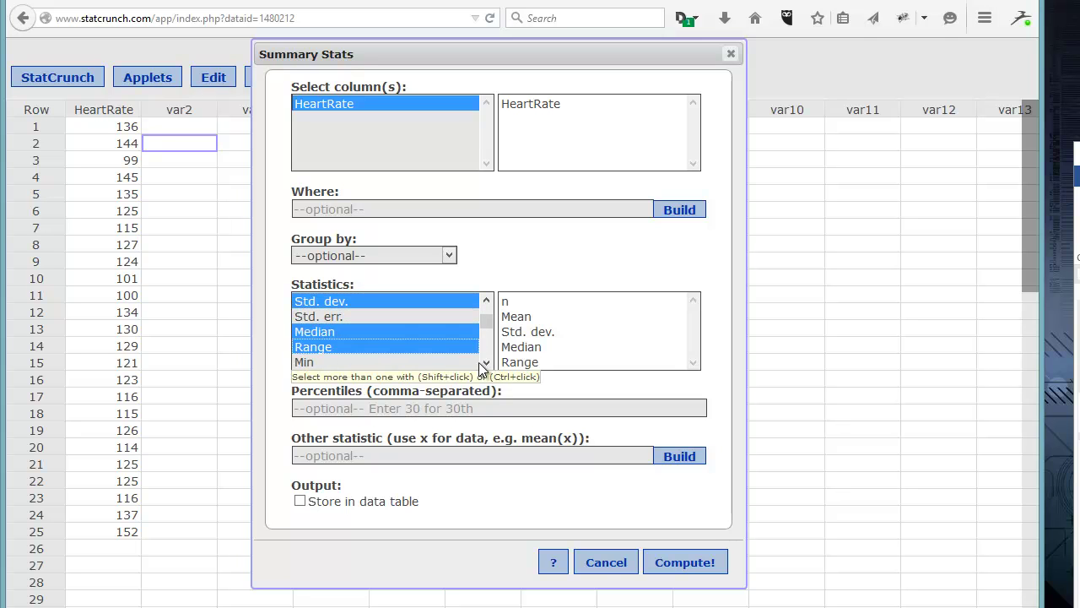
scroll(487, 364, down, 1)
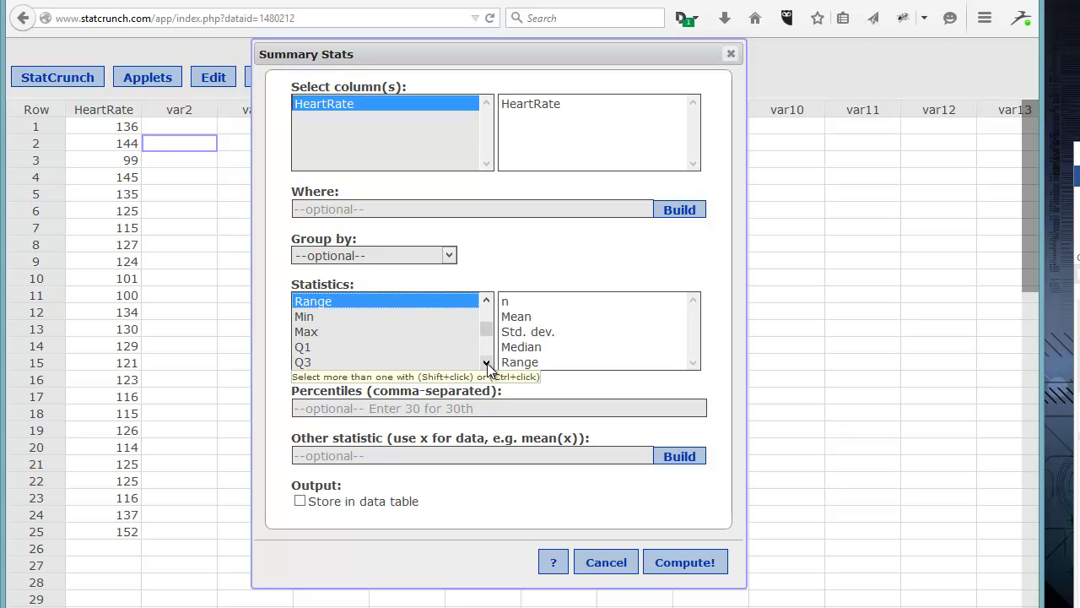
ctrl+click(312, 345)
ctrl+click(312, 363)
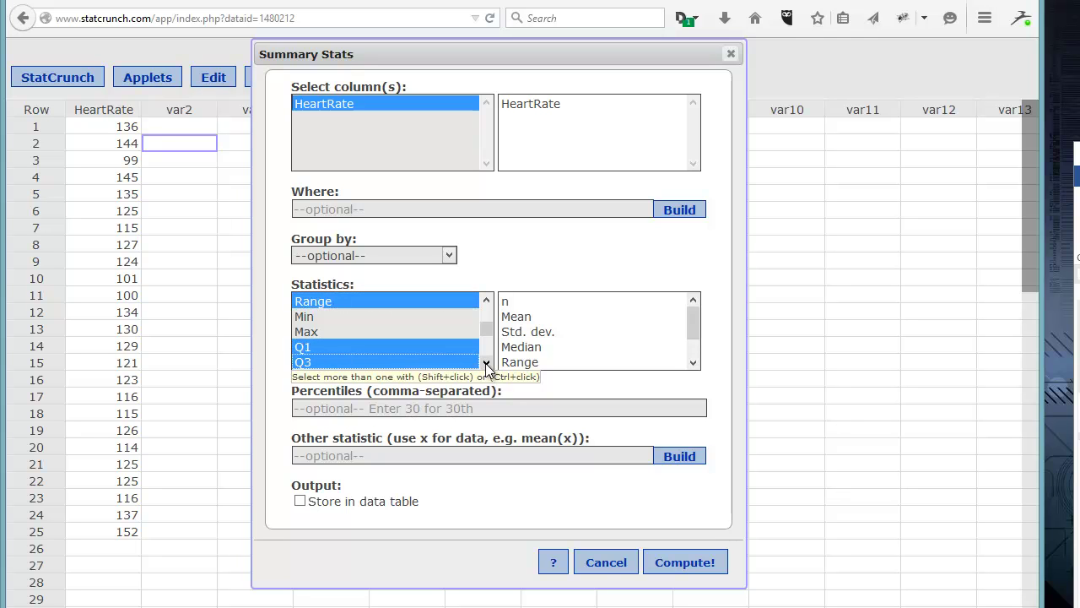
Step: Add Skewness, Kurtosis and Mode to the statistics, compute the summary, and move the results window over the middle of the data table
scroll(487, 364, down, 1)
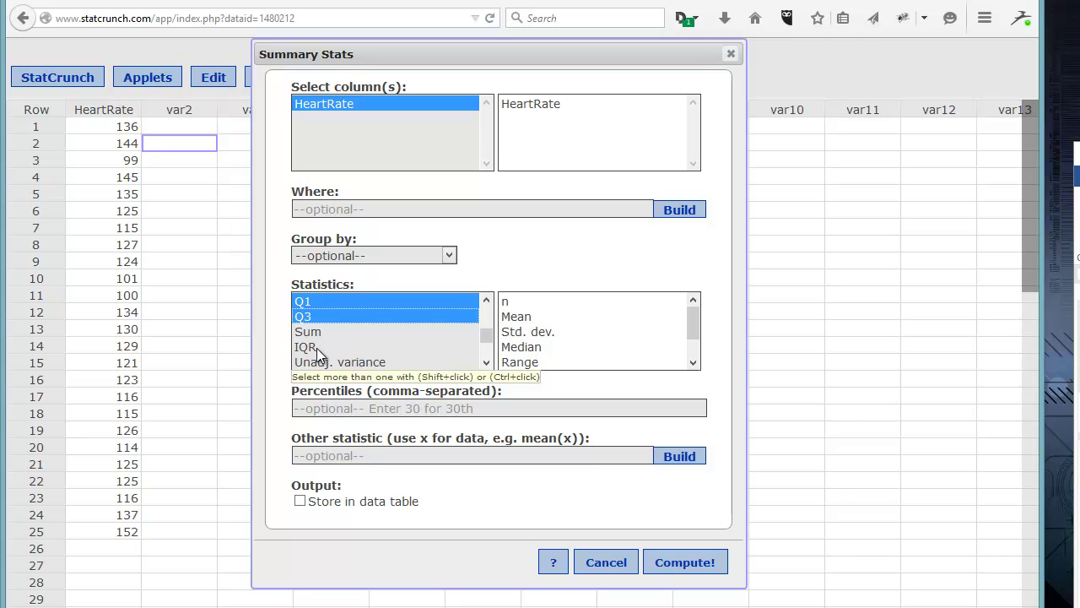
click(486, 363)
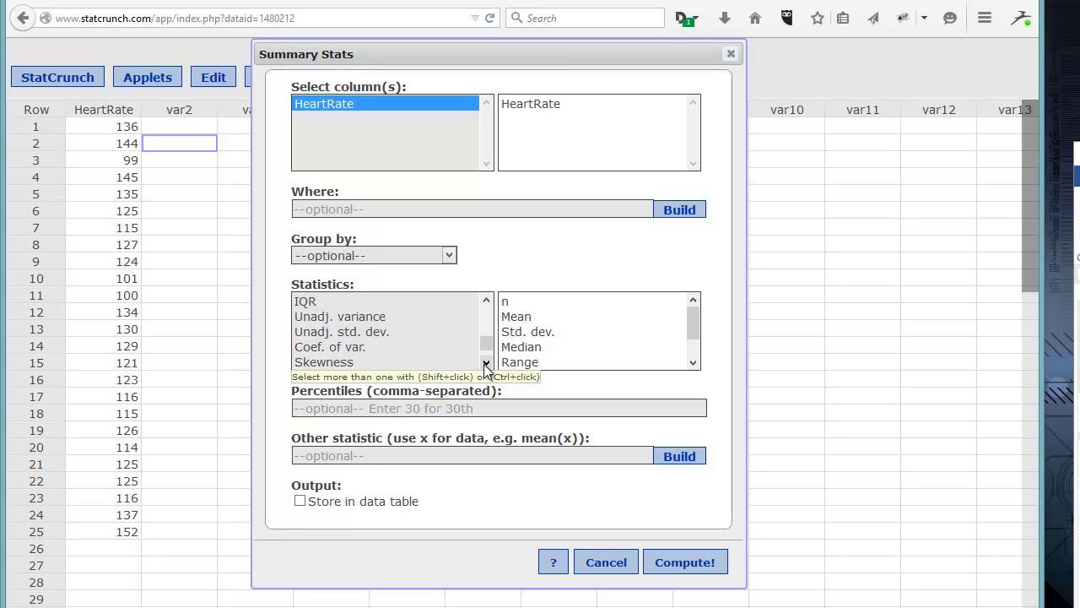
click(486, 362)
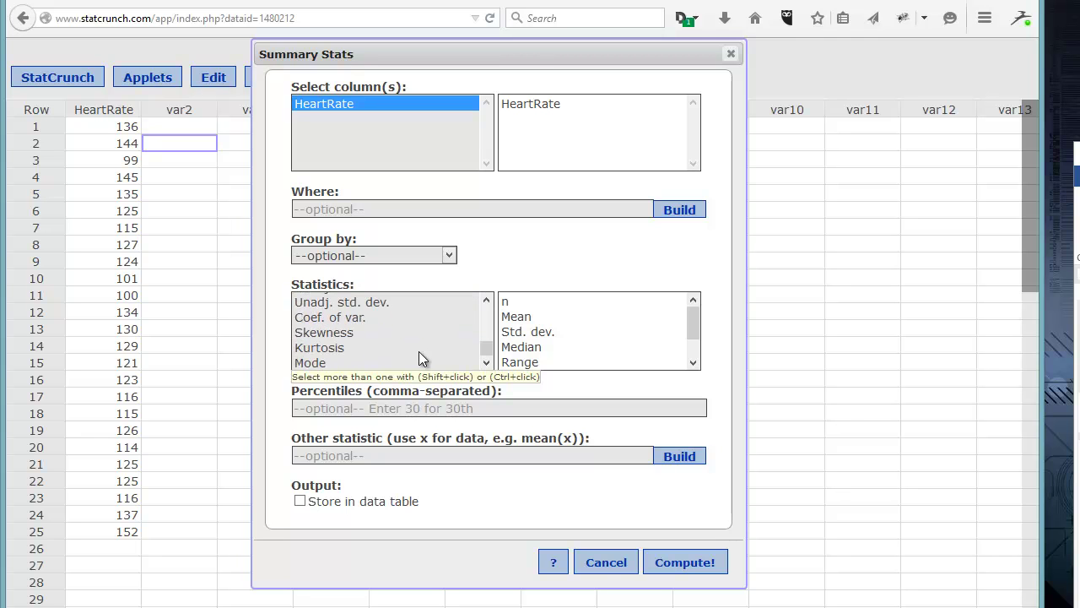
click(325, 335)
ctrl+click(325, 349)
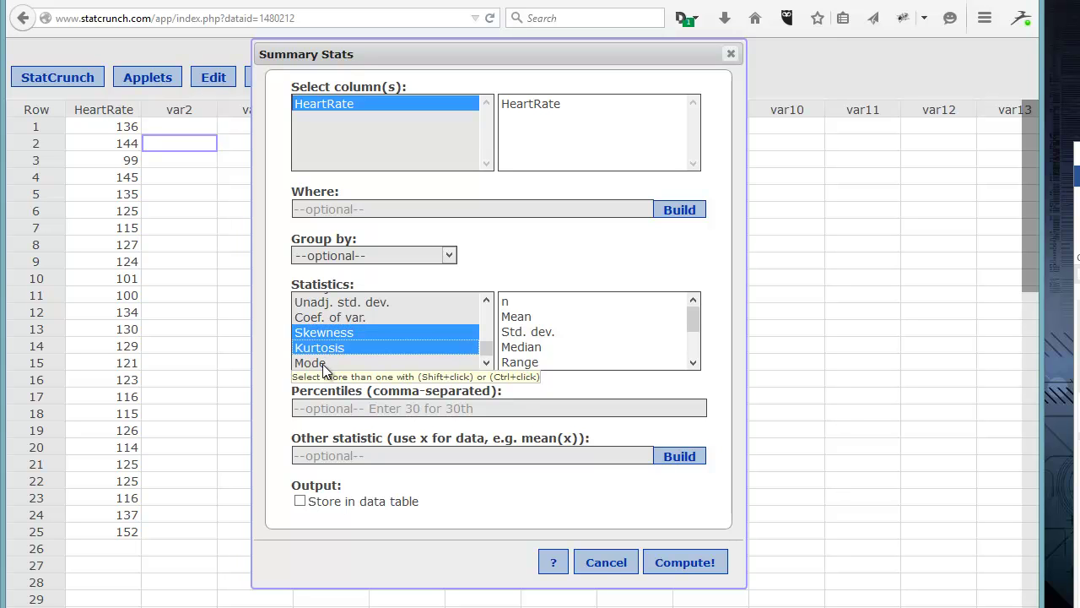
ctrl+click(322, 363)
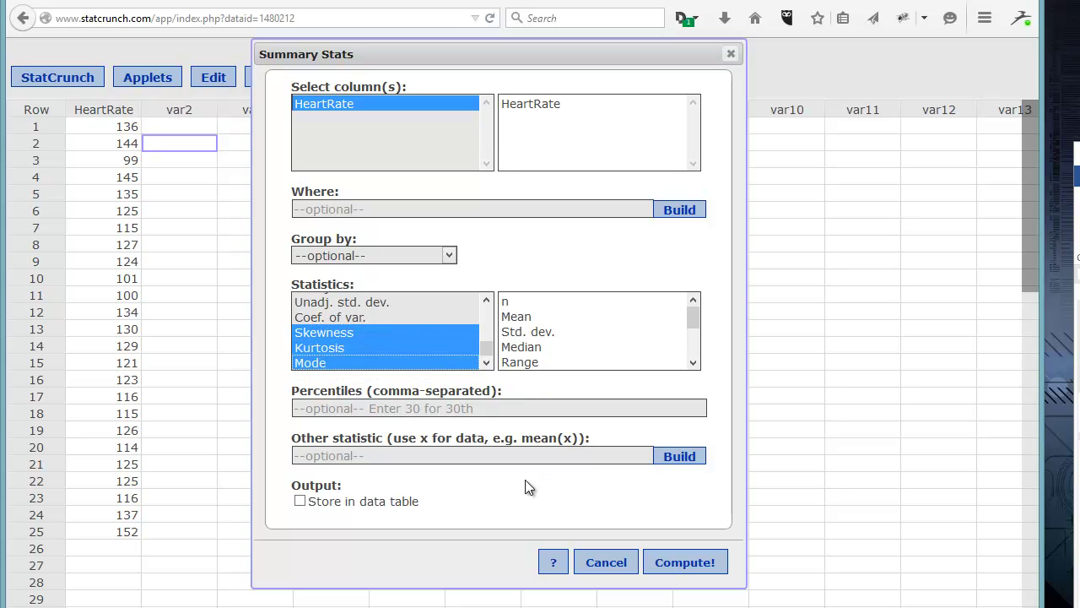
click(684, 564)
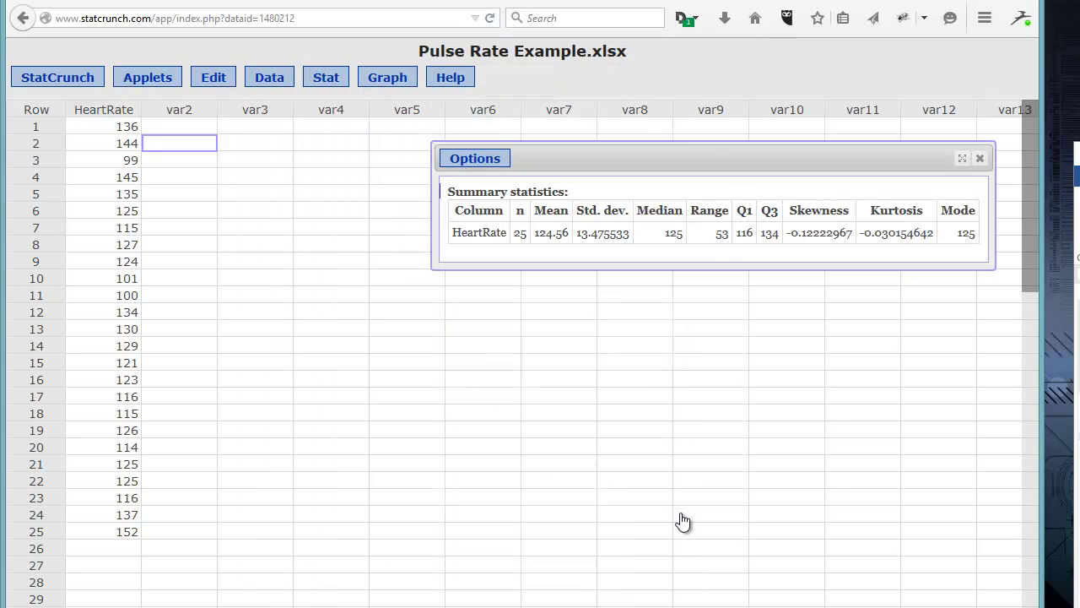
drag(733, 161, 490, 184)
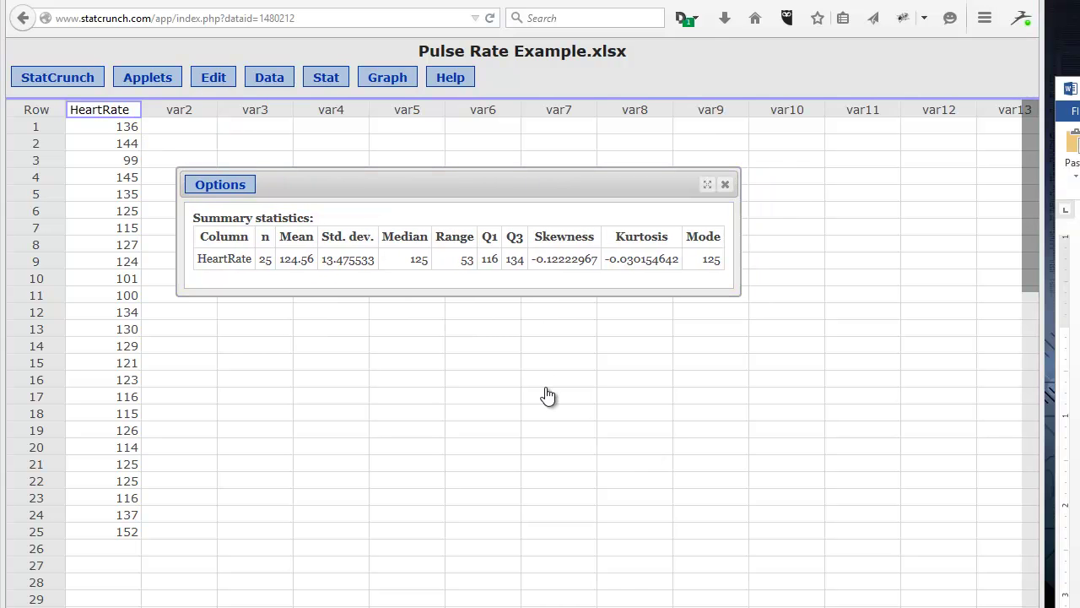
Step: Check StatCrunch's instructions for copying output, then copy the whole HeartRate summary statistics table with its heading
click(235, 188)
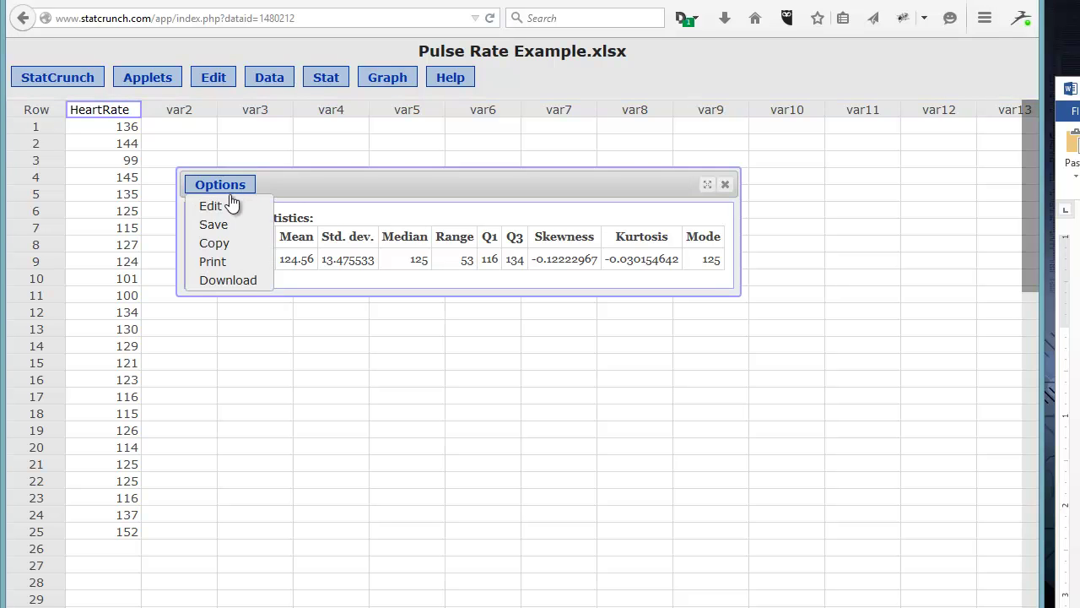
click(239, 243)
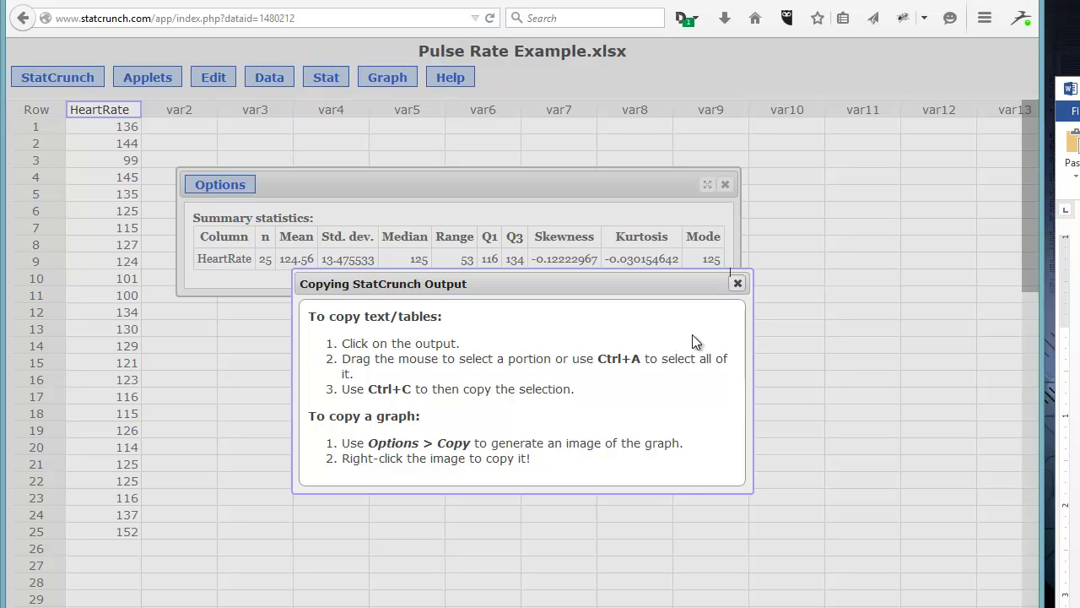
click(737, 288)
drag(193, 217, 731, 262)
key(ctrl+c)
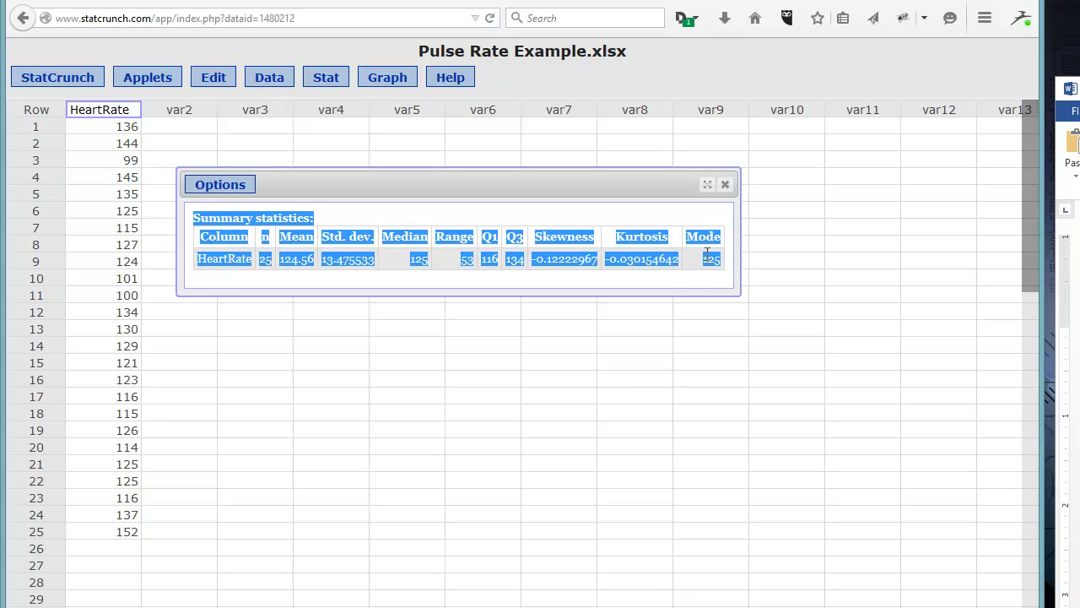
right_click(638, 242)
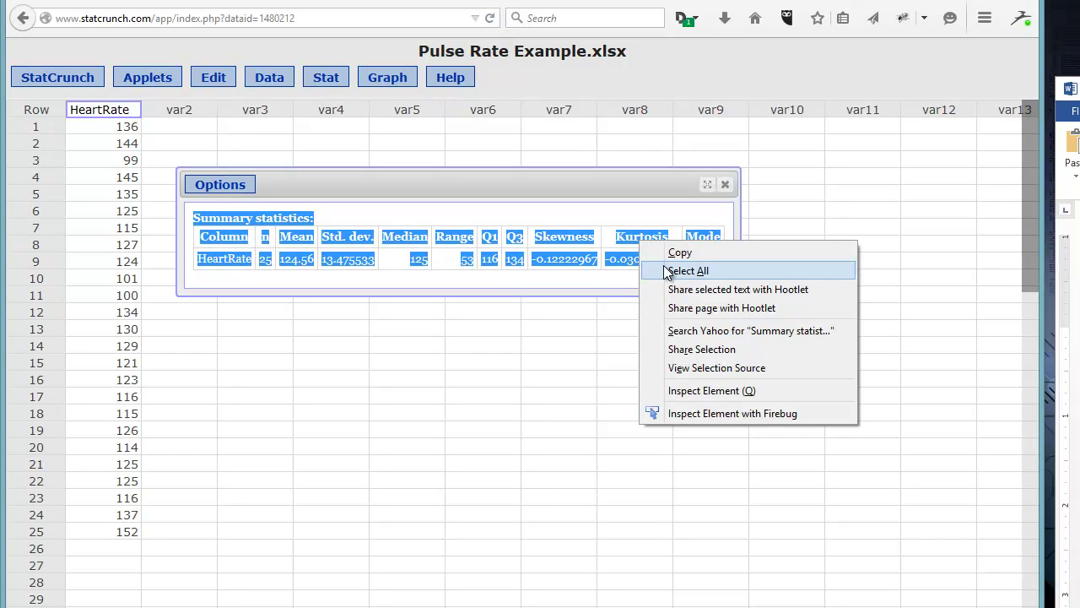
click(667, 253)
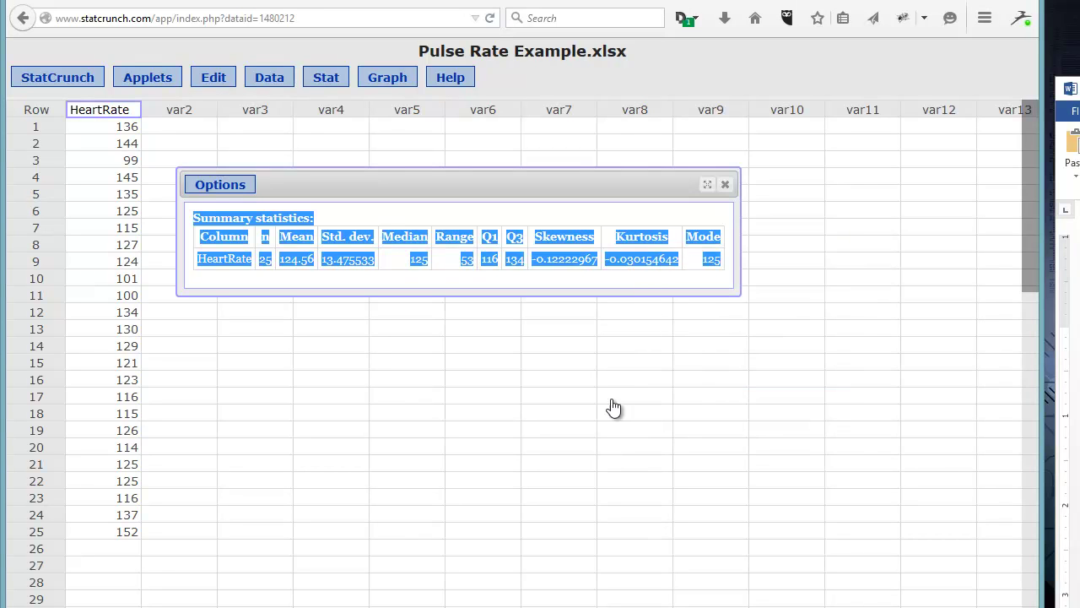
Step: Switch to the blank Word document, move its window into view and paste the summary statistics at the start of the page
key(alt+Tab)
drag(1075, 87, 306, 34)
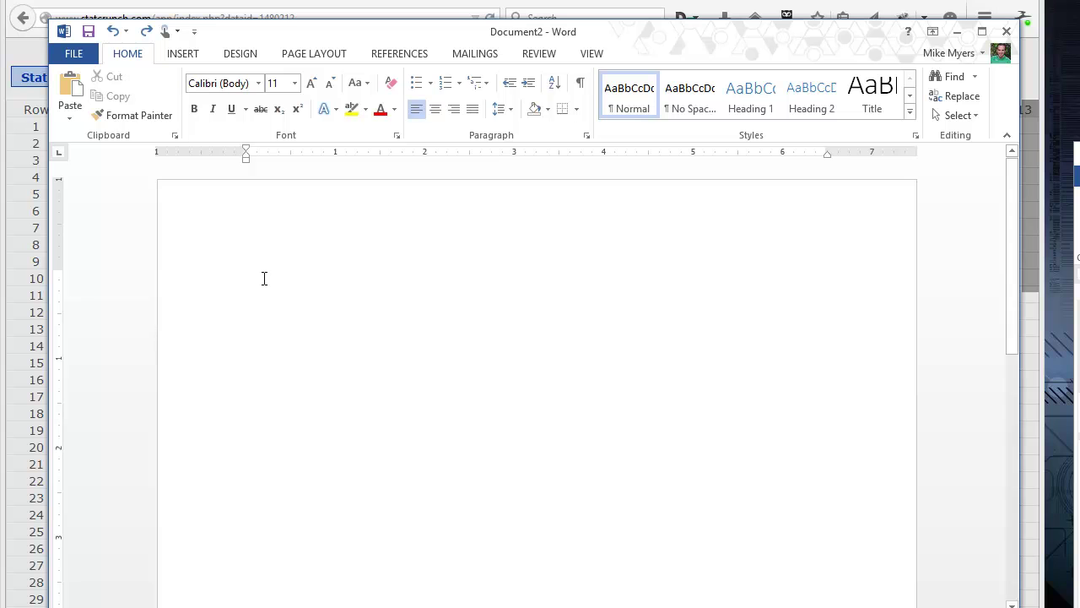
right_click(262, 277)
click(297, 360)
Step: Format the pasted summary statistics heading and table in Calibri (Body) at 10 points
drag(250, 280, 783, 372)
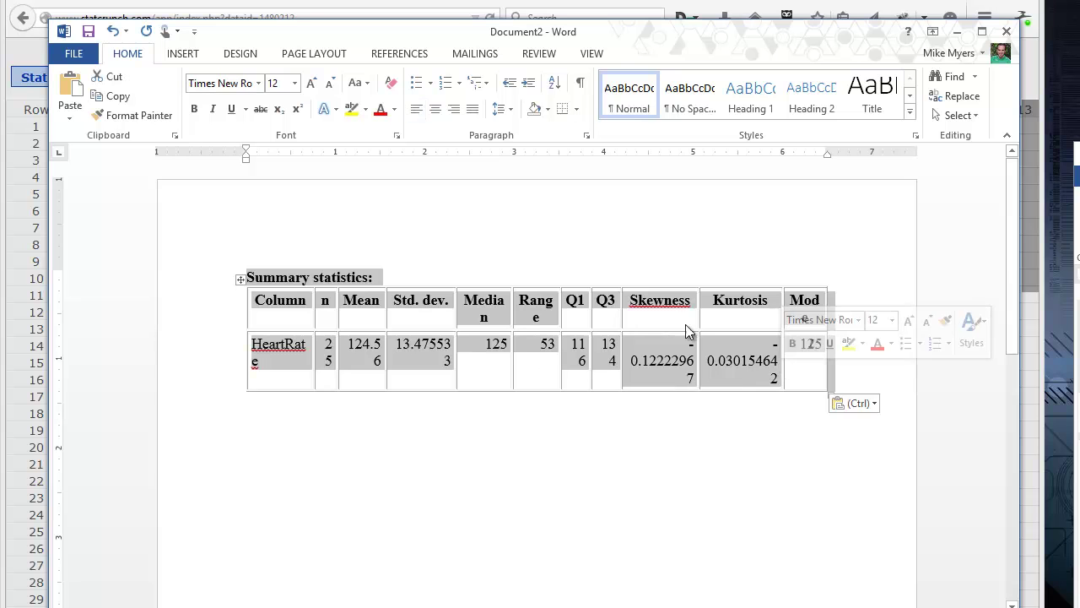
click(294, 83)
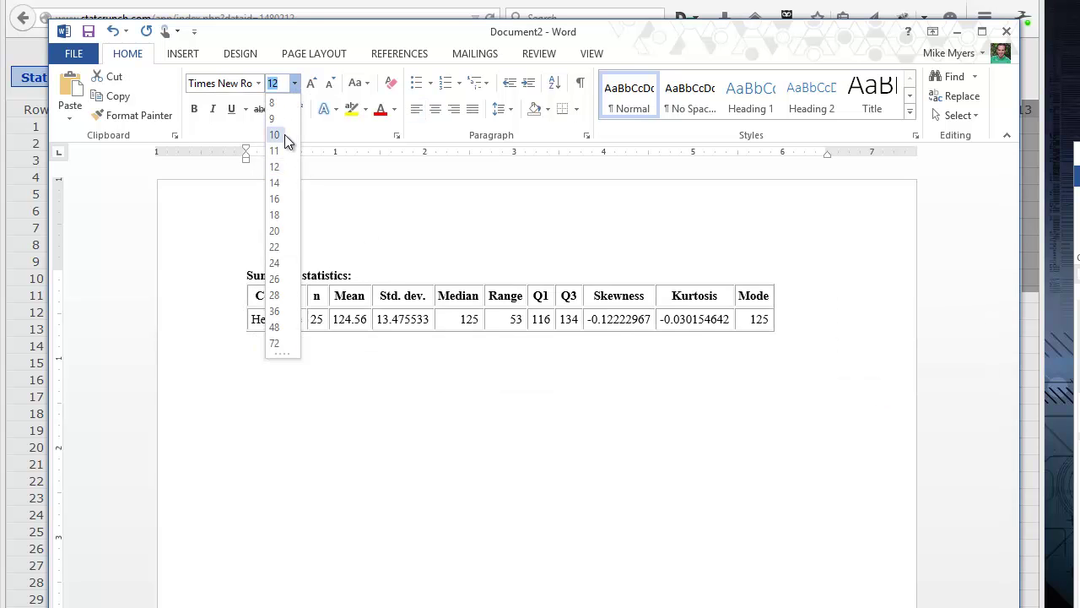
click(285, 134)
click(258, 83)
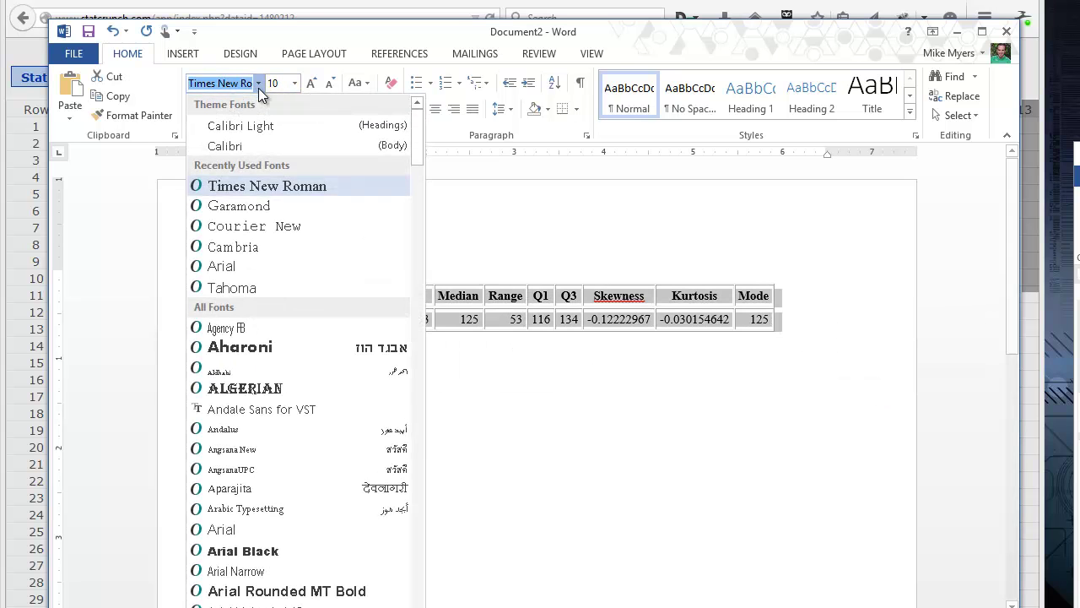
click(242, 147)
click(469, 386)
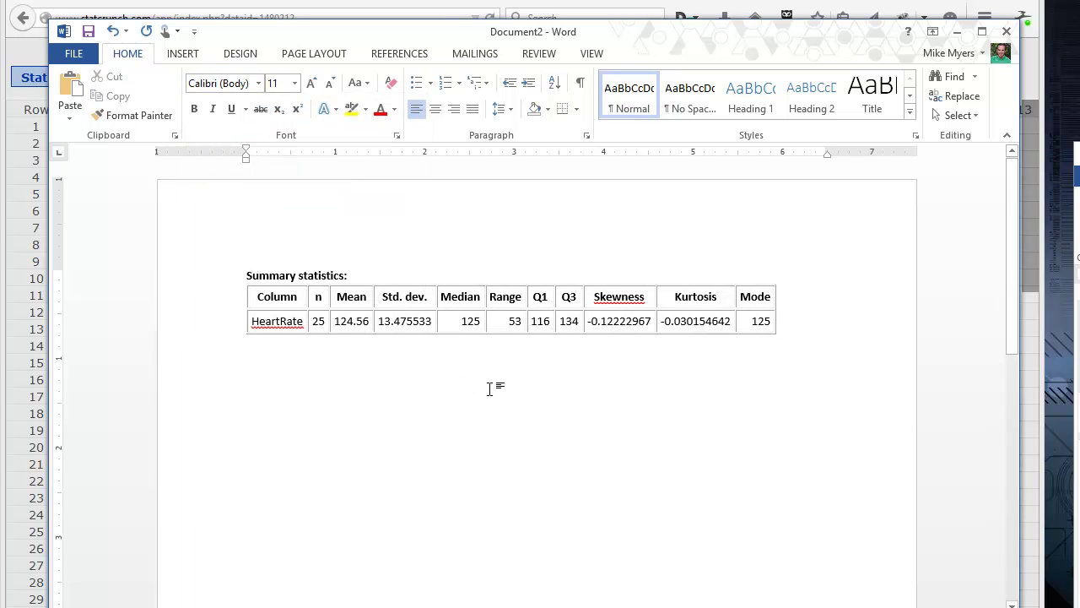
Step: Place the insertion point below the summary table and move the Word window aside to uncover part of the StatCrunch page
key(Return)
drag(247, 275, 334, 273)
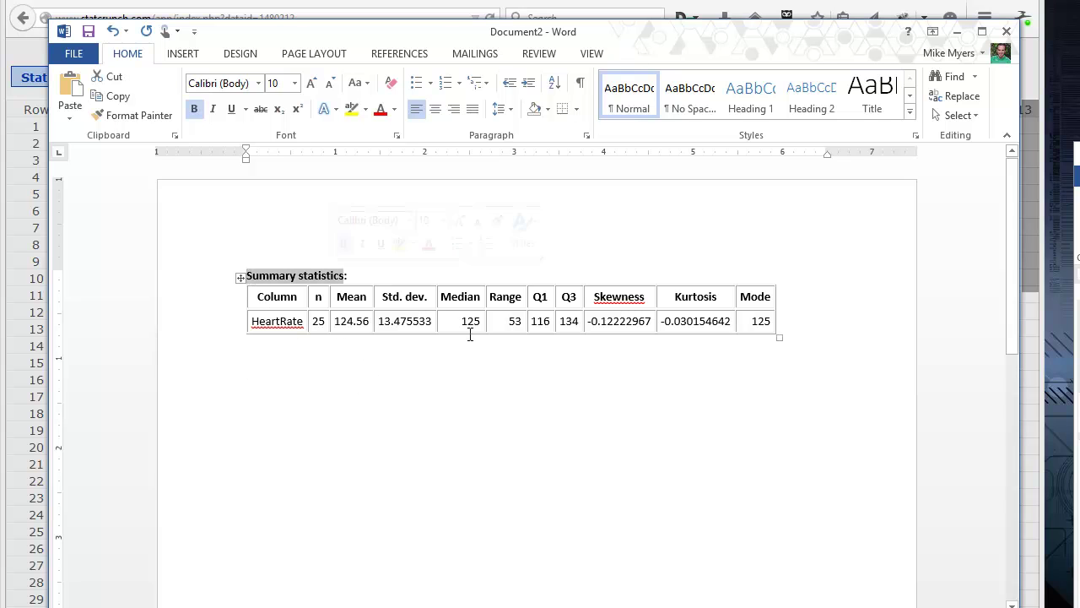
click(470, 342)
drag(685, 39, 738, 55)
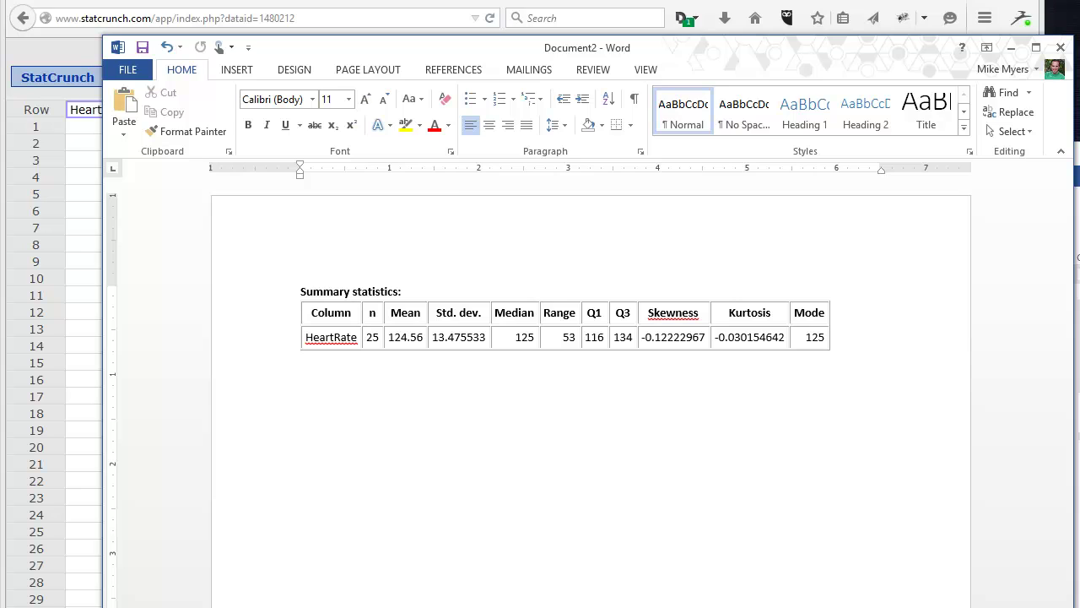
Step: Switch back to StatCrunch and set up a Frequency Table for the HeartRate column
key(alt+Tab)
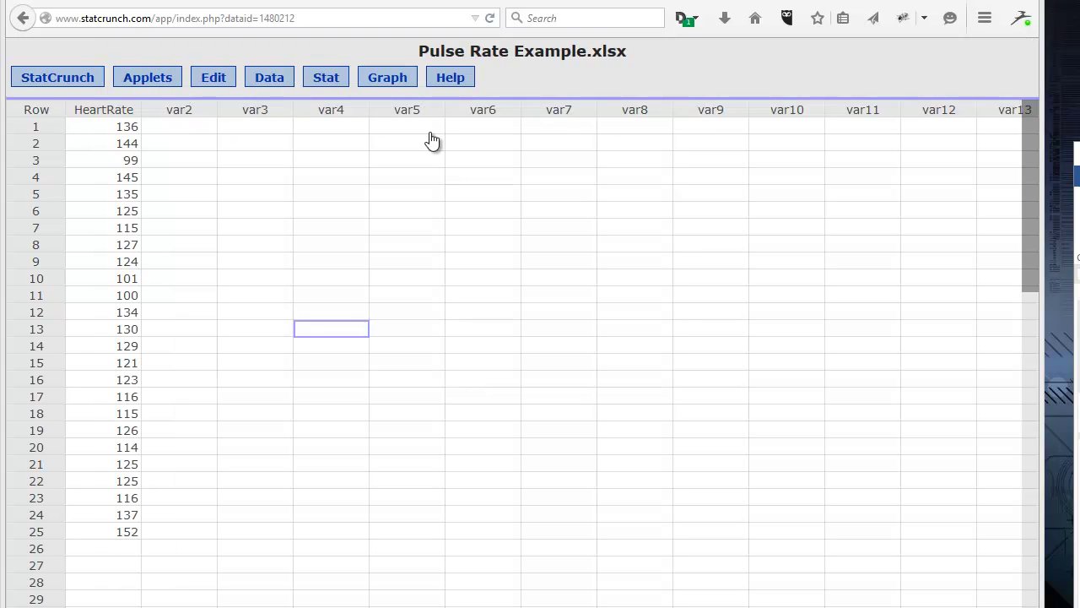
click(346, 84)
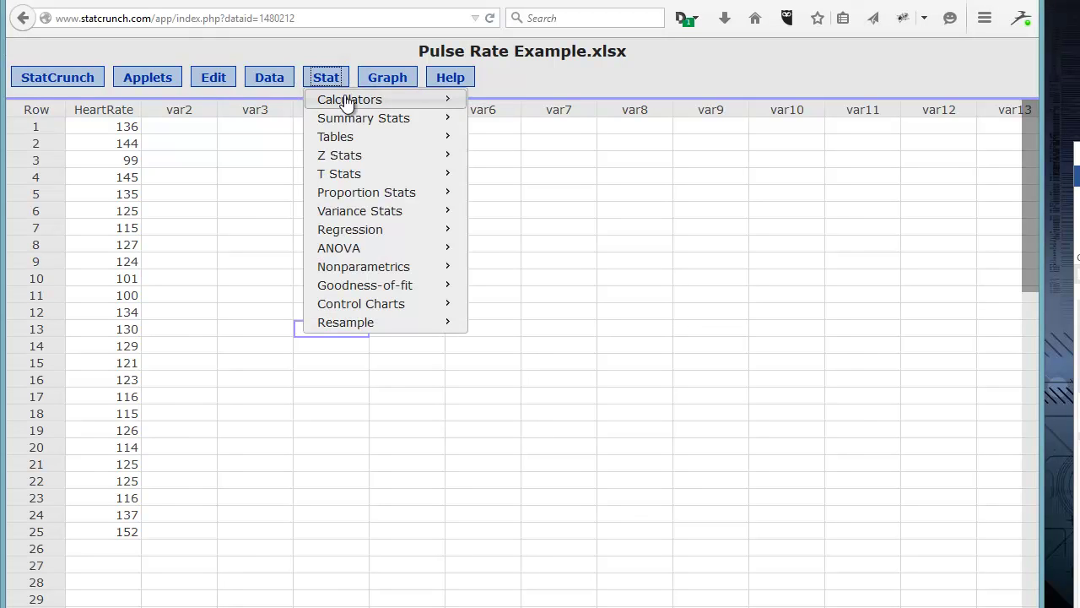
mouse_move(348, 138)
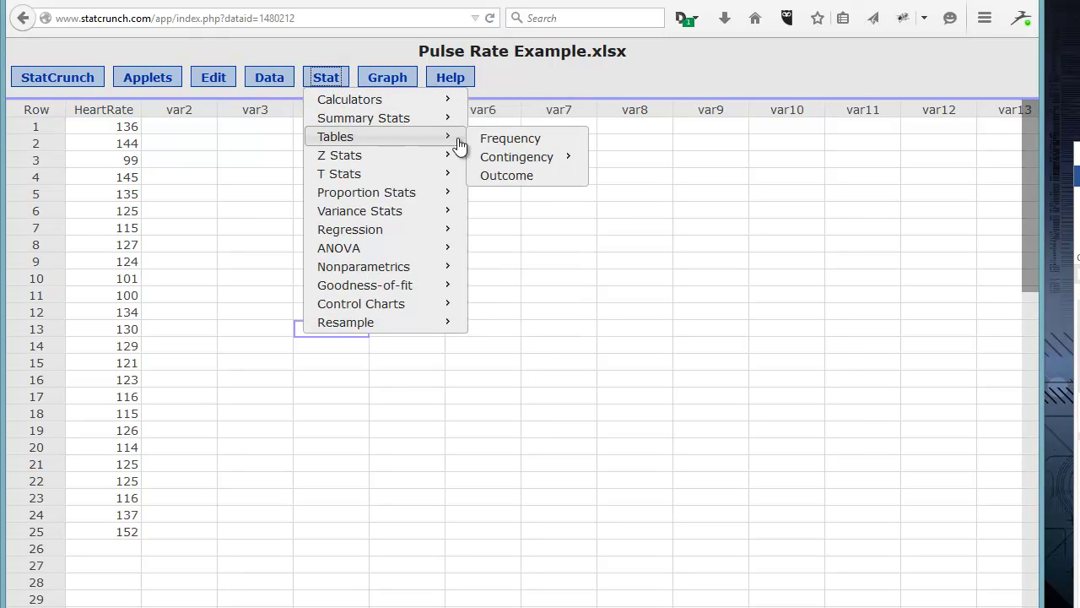
click(509, 140)
drag(475, 129, 387, 34)
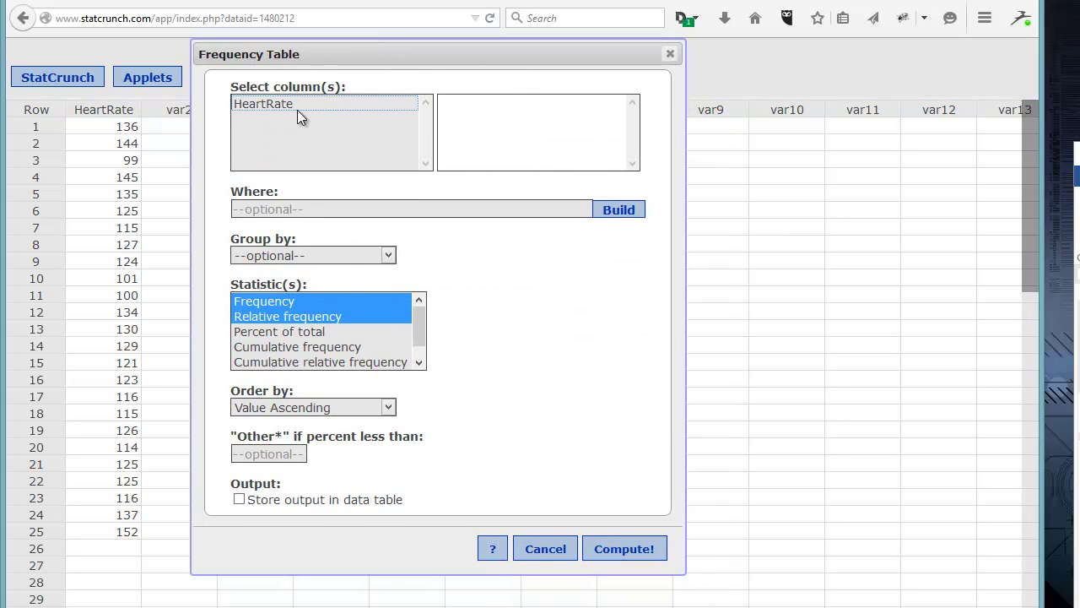
click(276, 102)
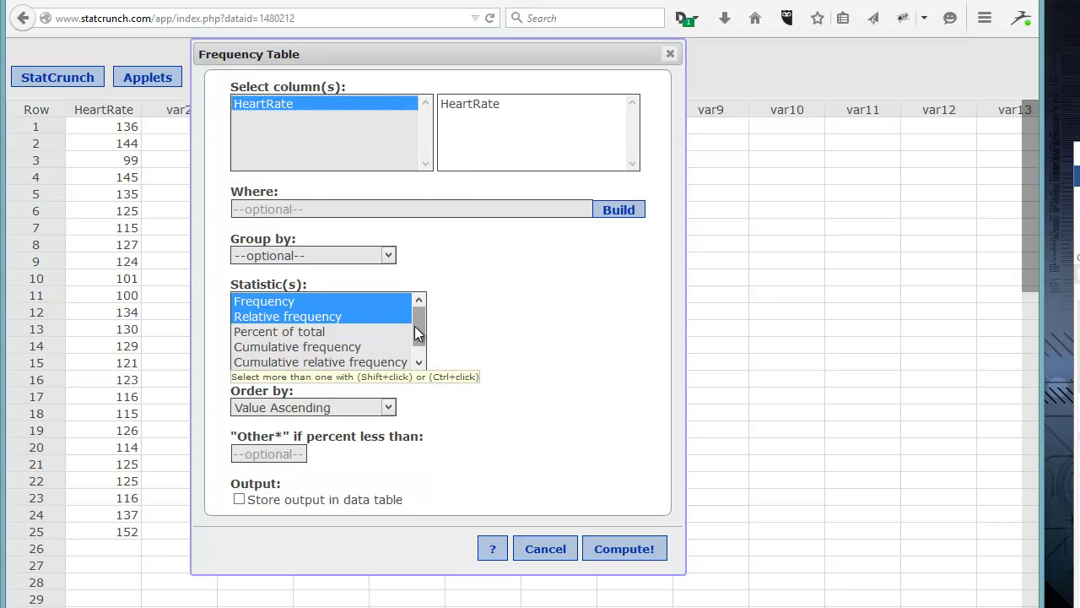
Step: Request Frequency, Percent of total and Cumulative percent of total for the table, leaving Relative frequency out
ctrl+click(307, 302)
ctrl+click(307, 302)
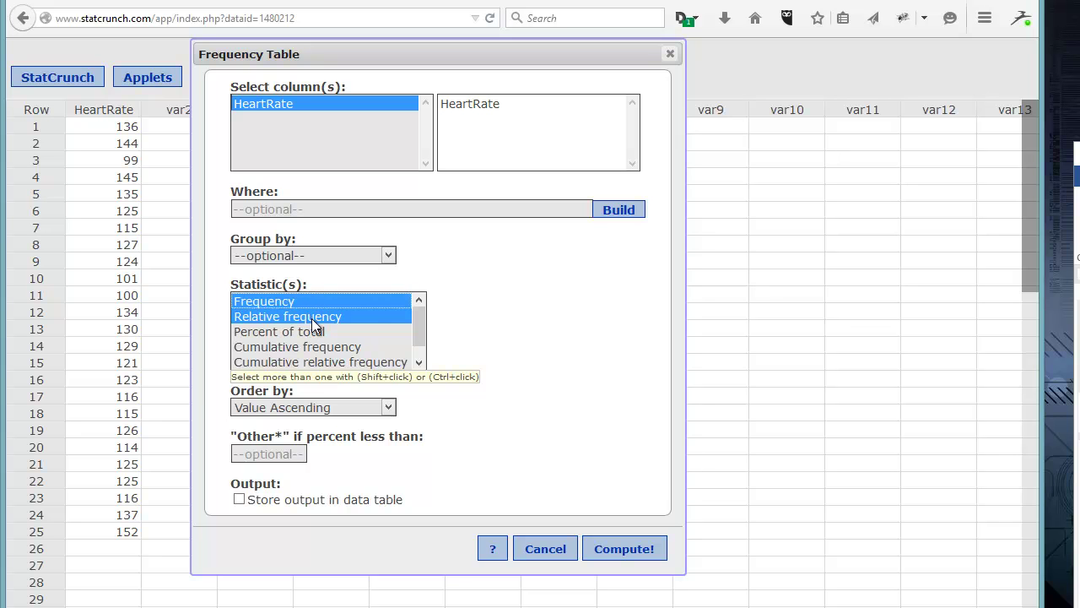
ctrl+click(312, 317)
ctrl+click(306, 333)
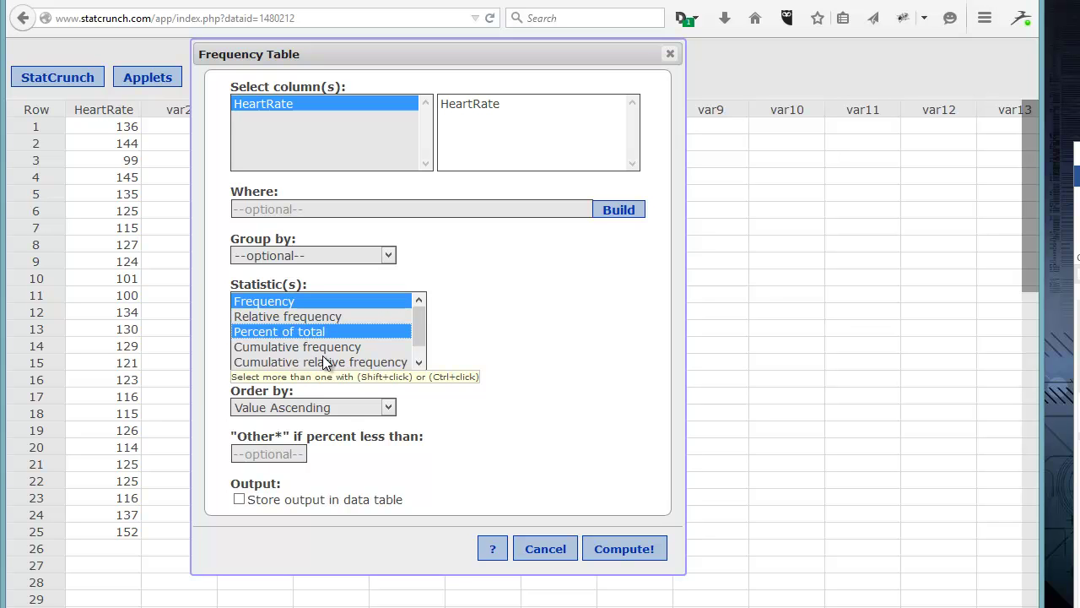
scroll(415, 335, down, 1)
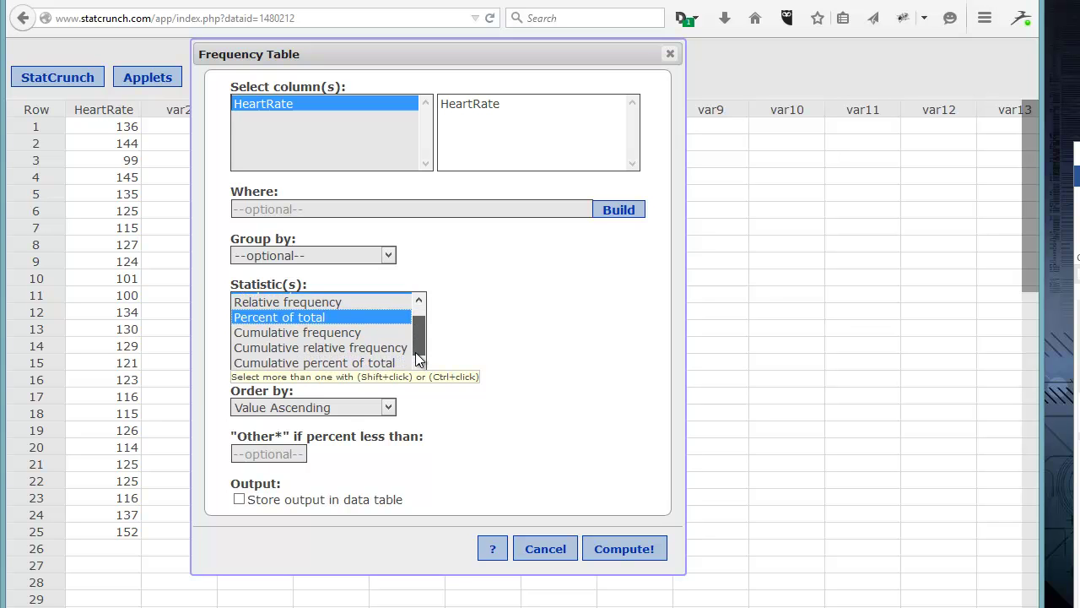
ctrl+click(320, 363)
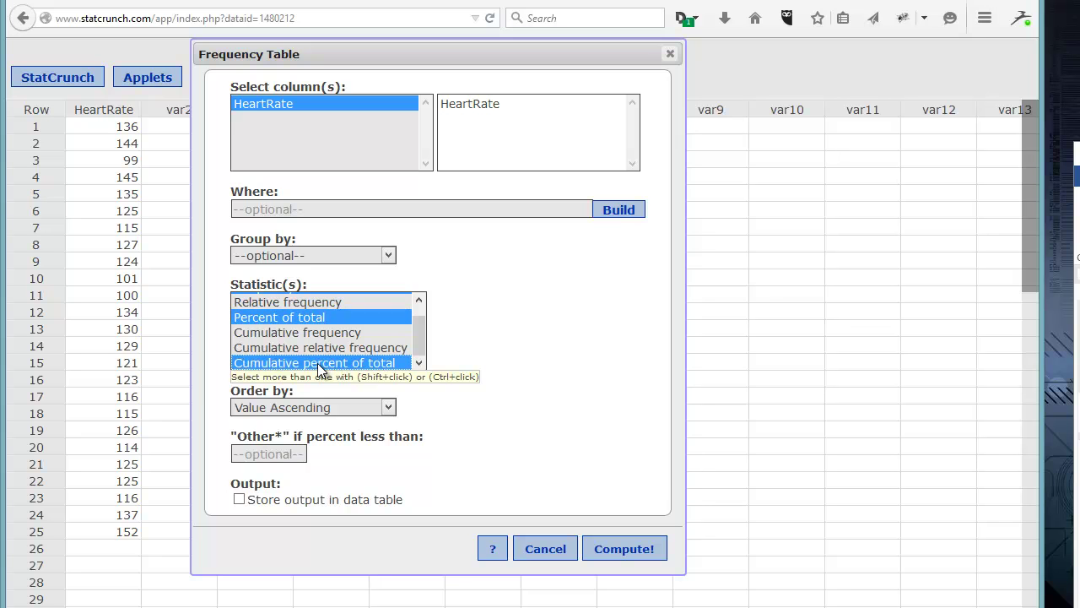
Step: Compute the frequency table with binning turned on and move the results window over the data table
click(621, 549)
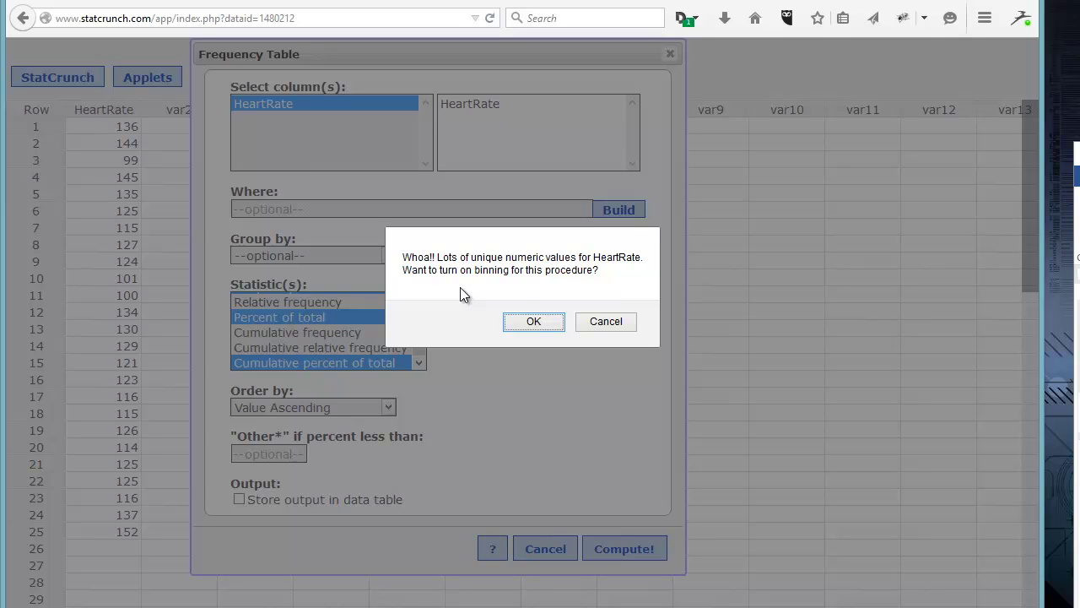
click(533, 322)
drag(752, 210, 454, 160)
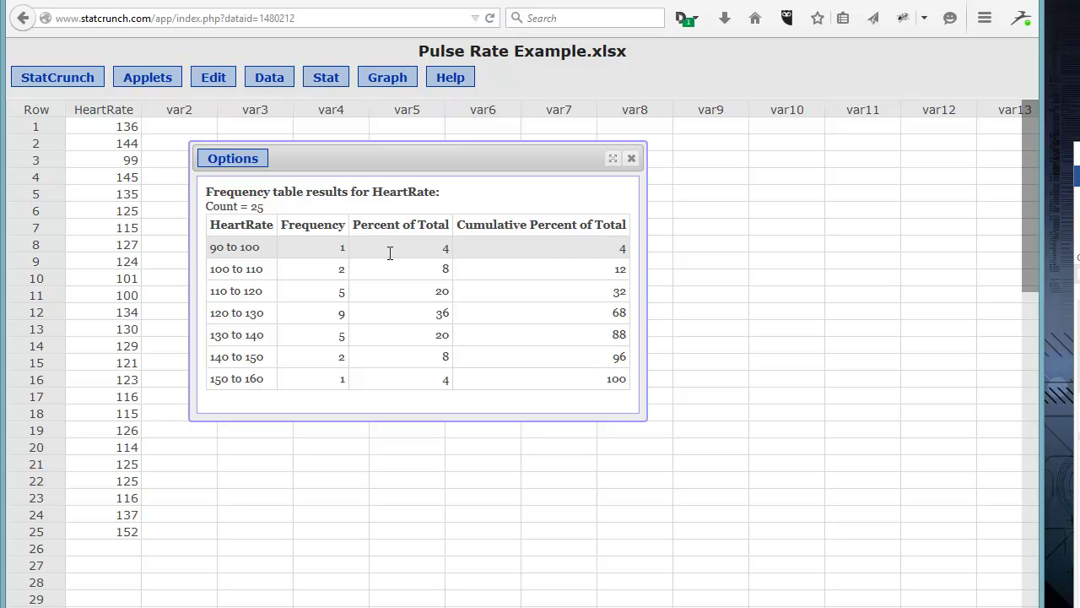
Step: Compare the binned HeartRate results with the grouped and ungrouped heart rate frequency tables in Chapter 2 of the online textbook
double_click(442, 313)
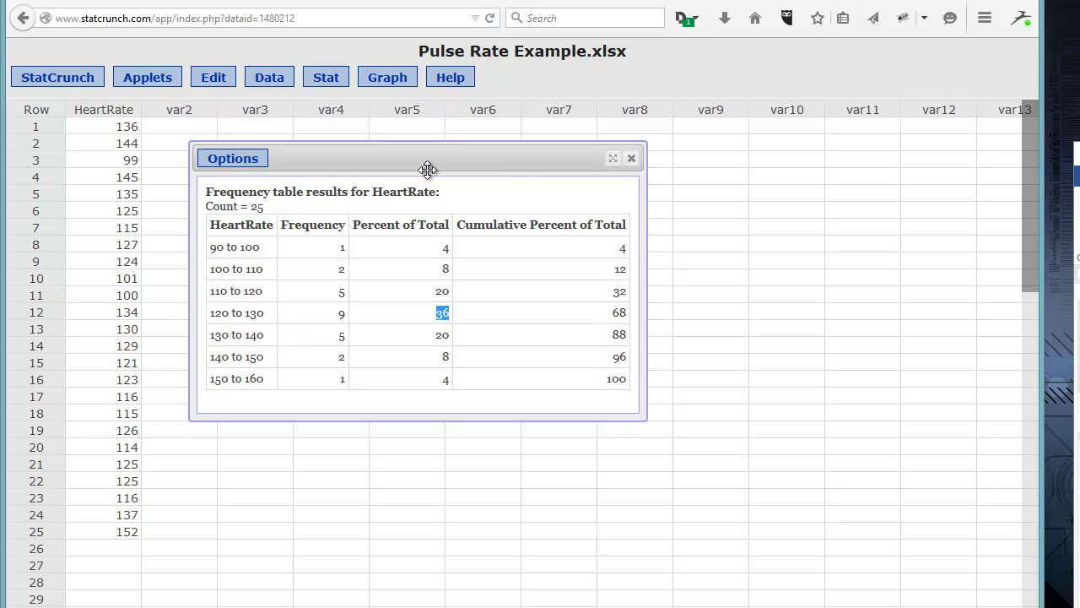
drag(426, 162, 244, 64)
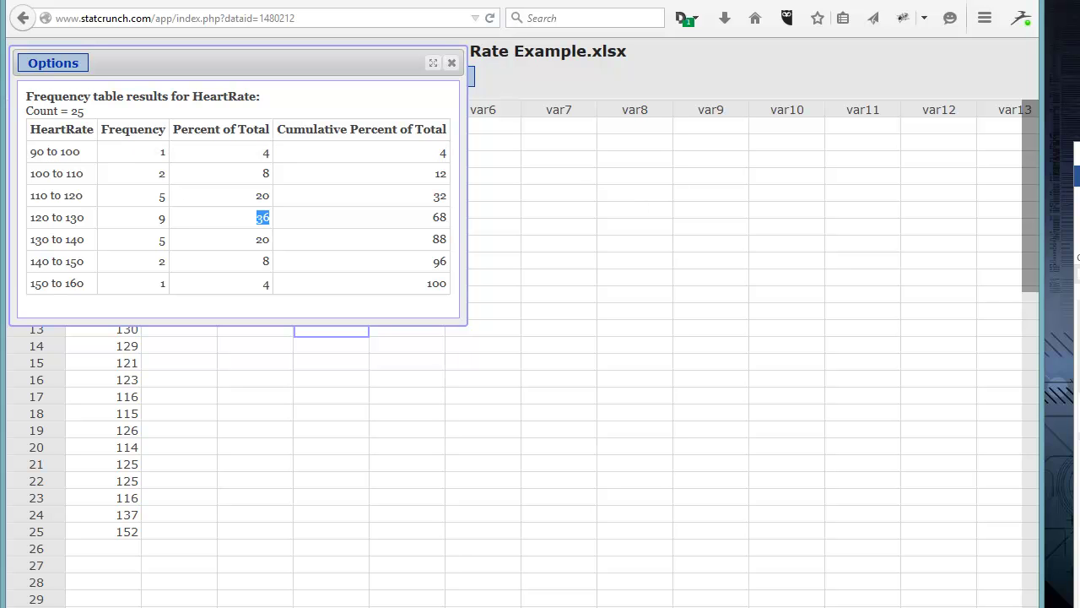
drag(1079, 25, 945, 14)
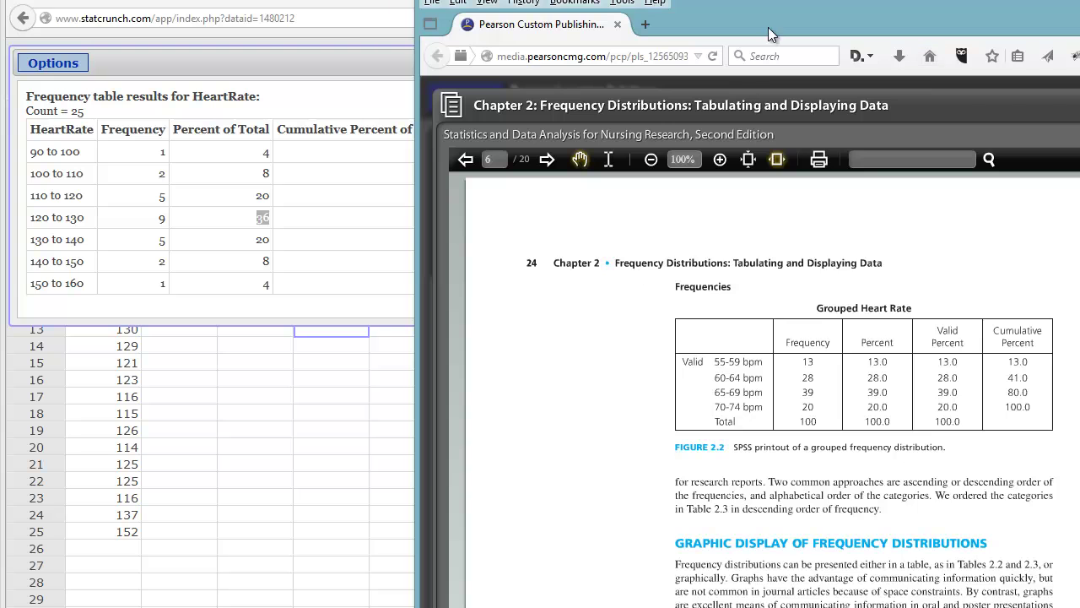
drag(784, 4, 917, 0)
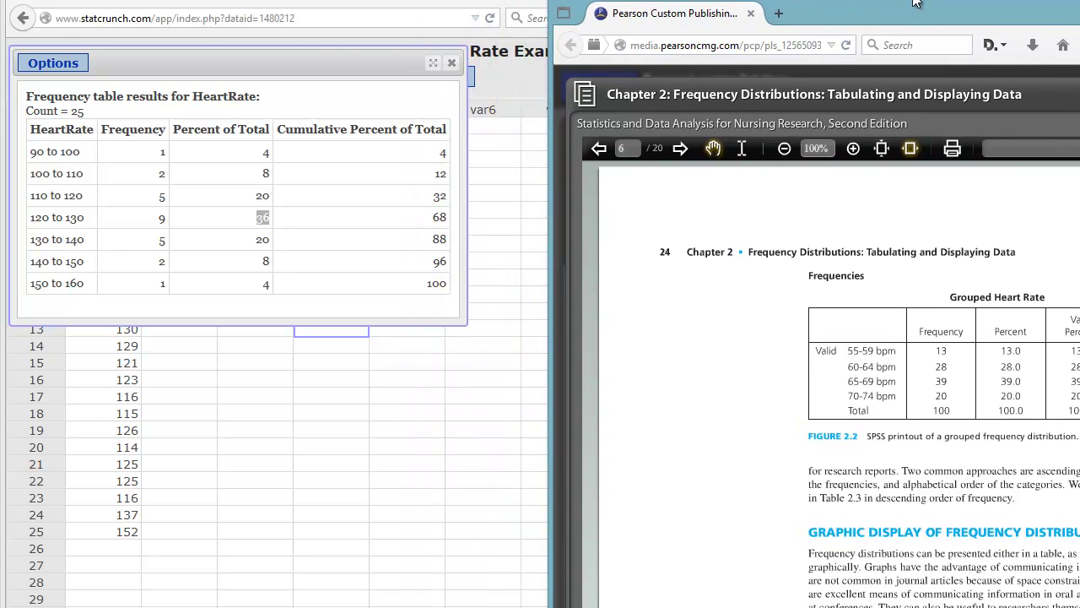
click(420, 289)
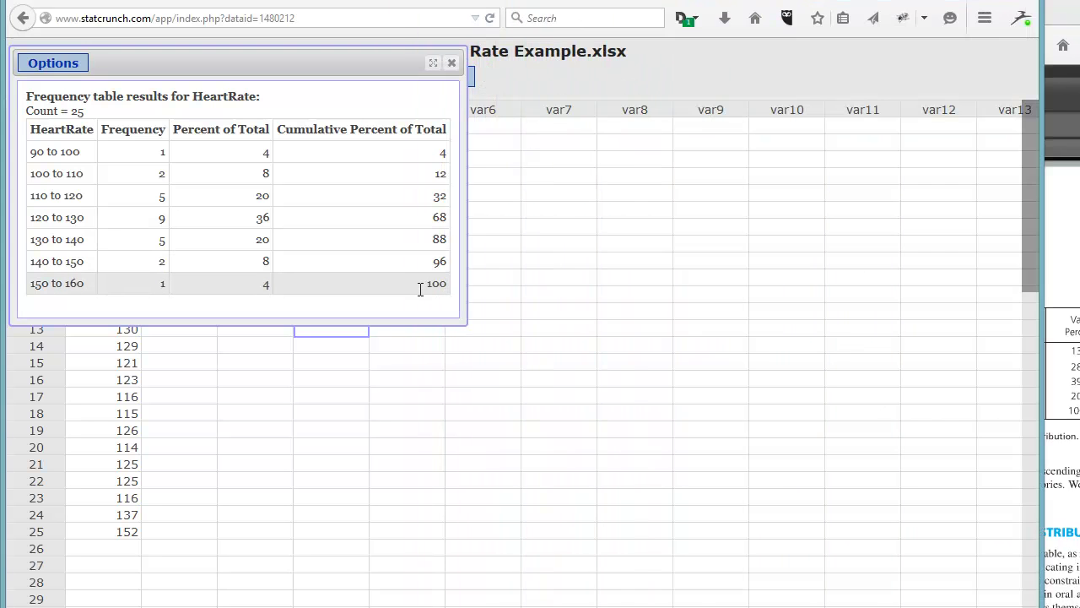
key(alt+Tab)
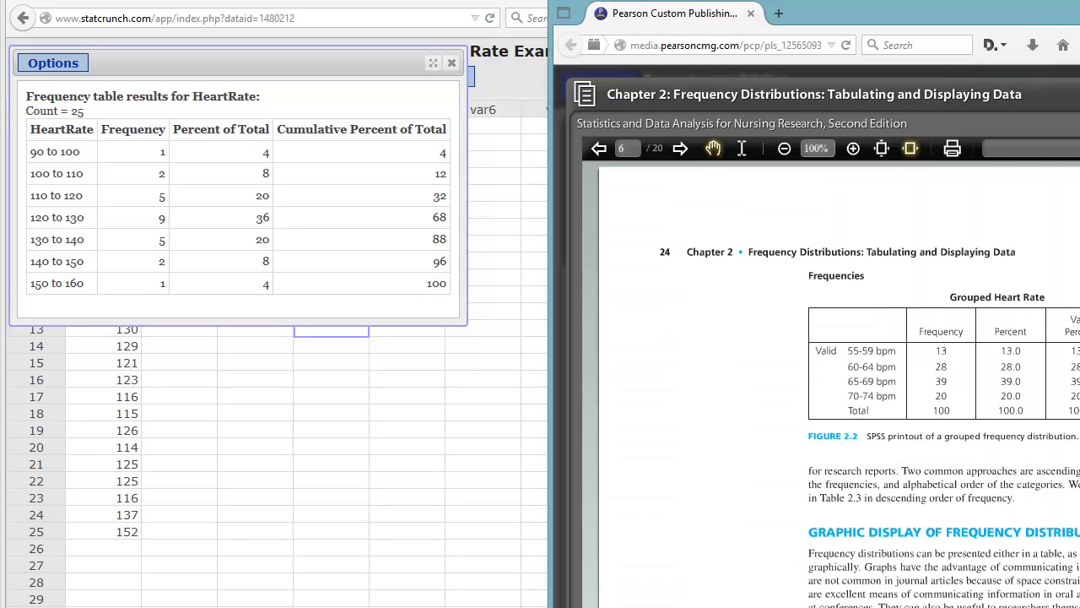
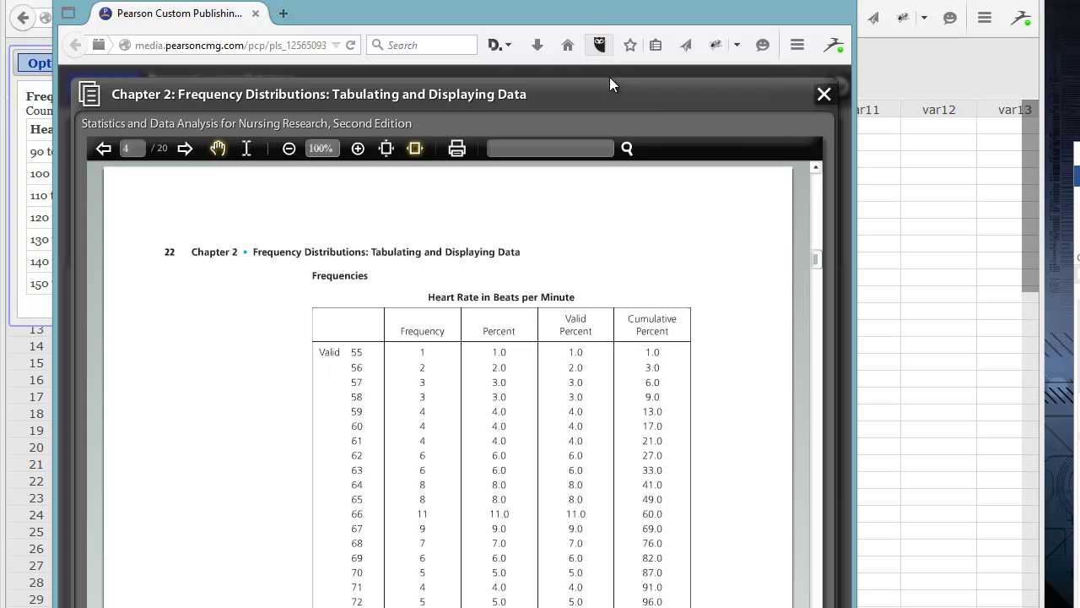
drag(532, 22, 535, 0)
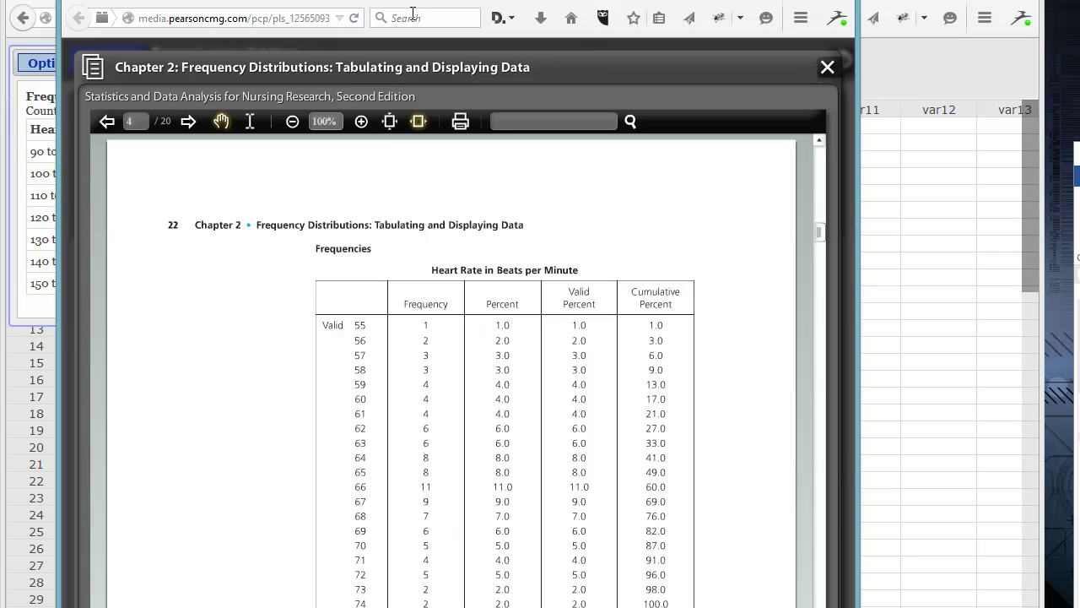
drag(422, 2, 1079, 44)
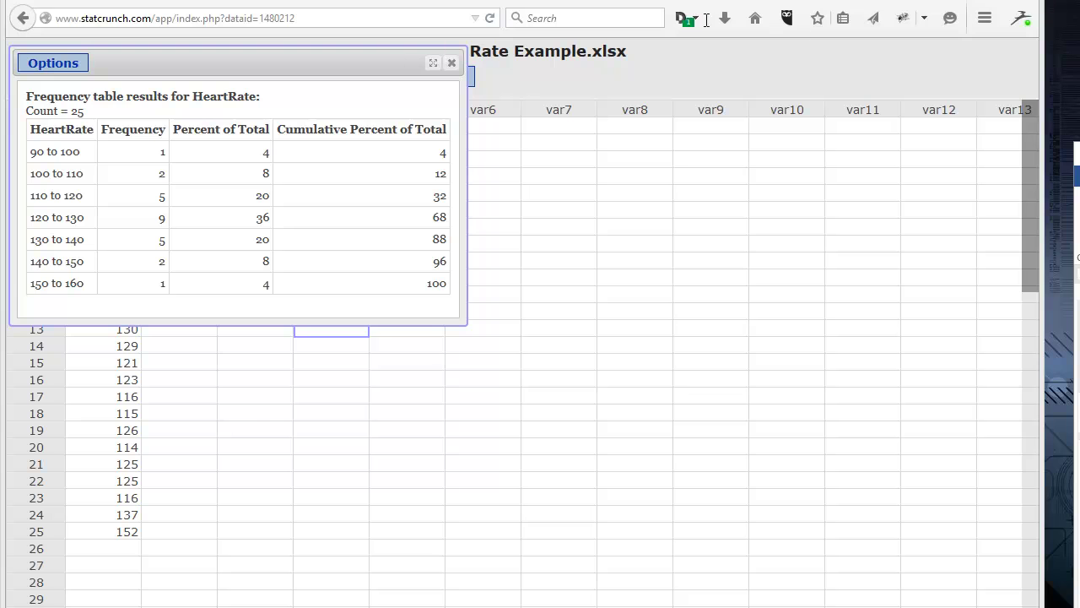
Step: View the copying instructions for the HeartRate frequency table results, and copy the entire output including its title and count
drag(270, 55, 473, 151)
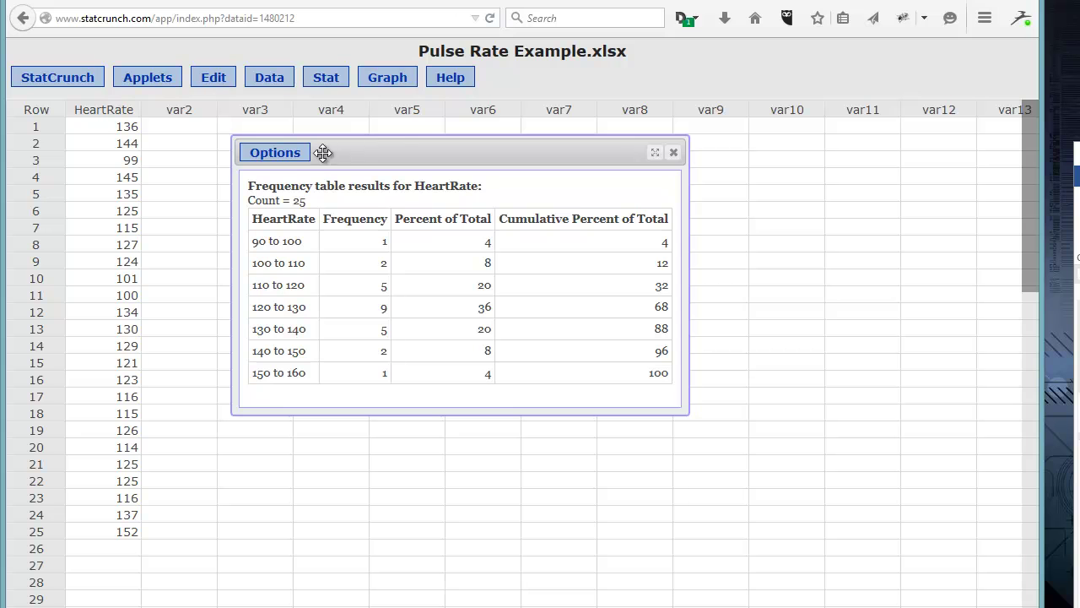
click(286, 152)
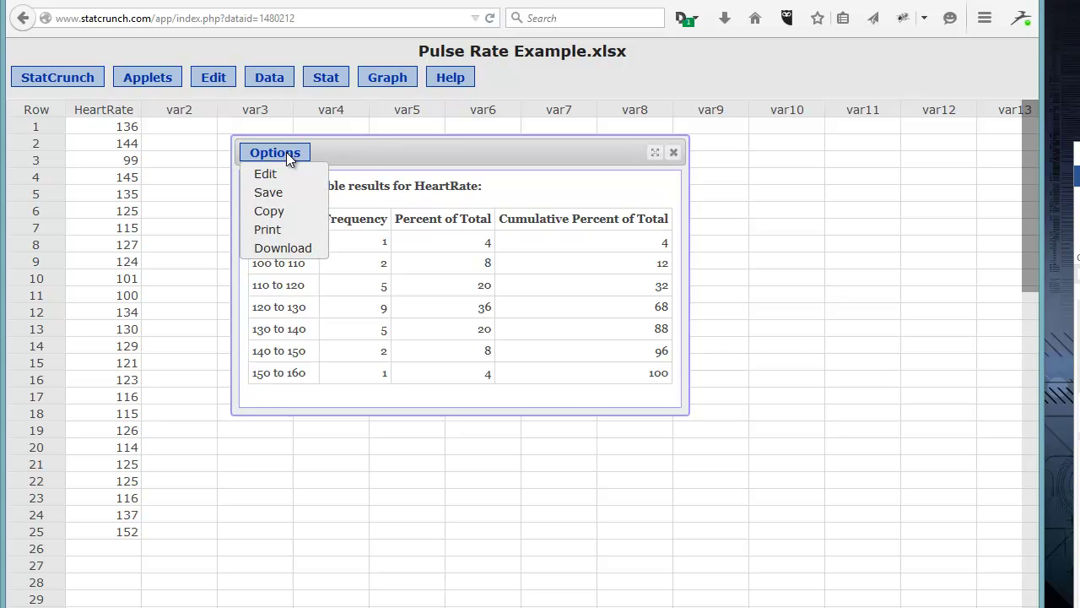
click(281, 210)
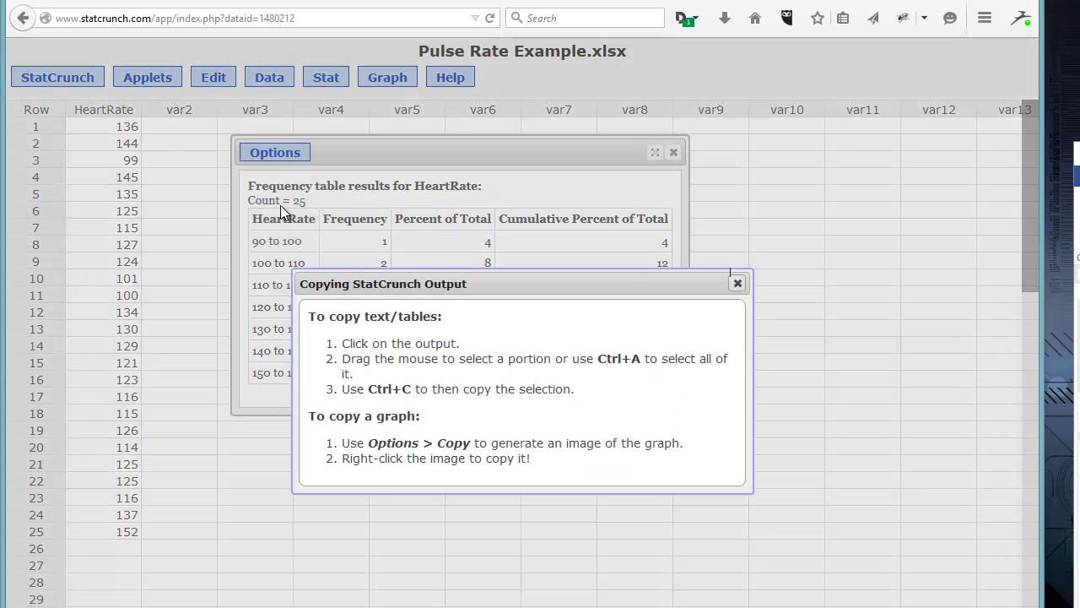
click(739, 287)
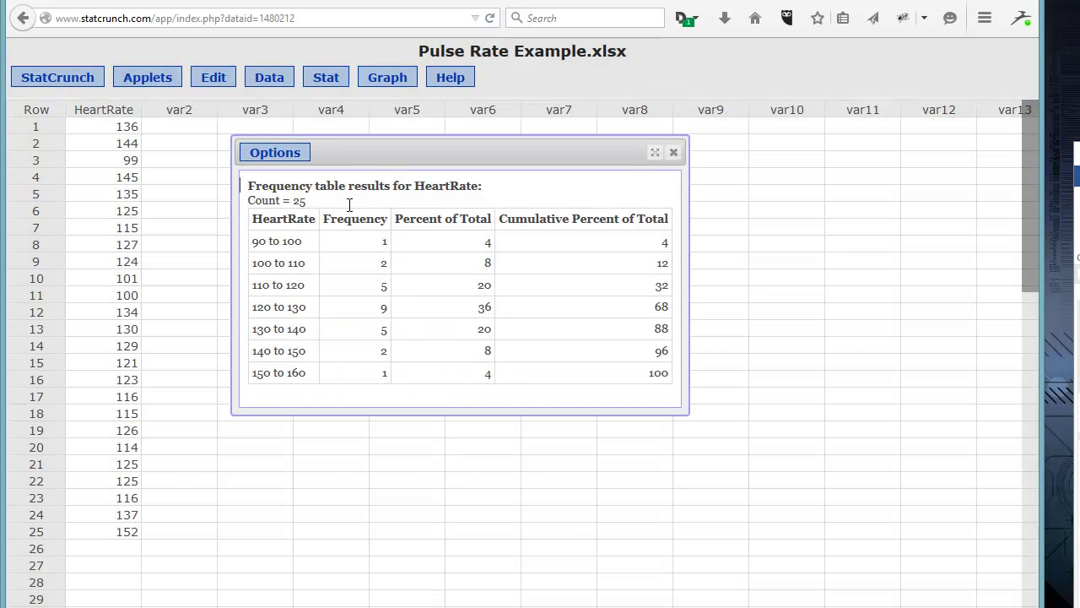
drag(249, 187, 672, 380)
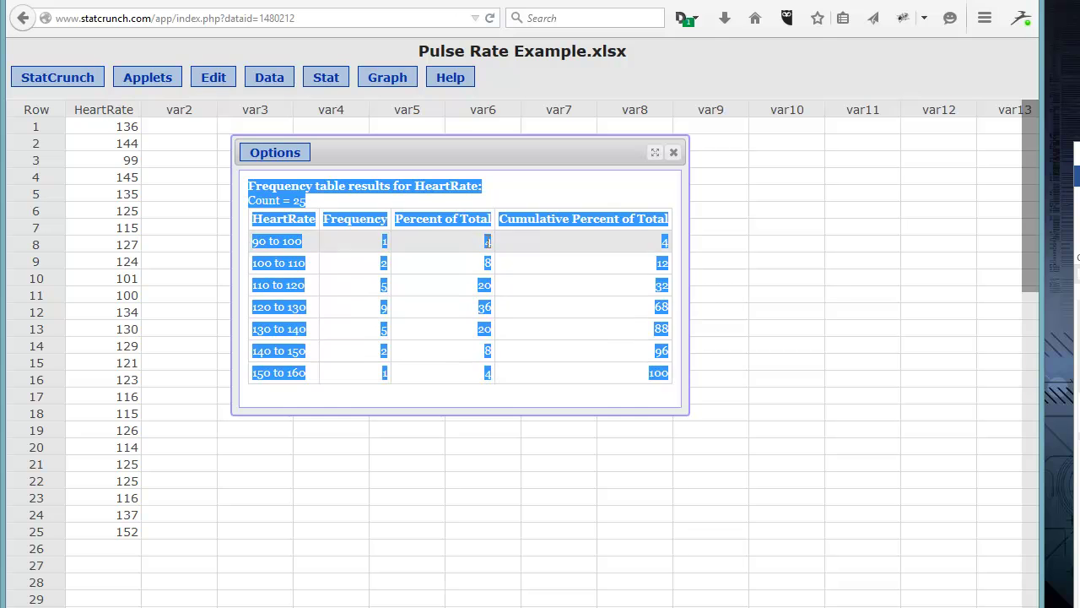
right_click(471, 225)
click(510, 239)
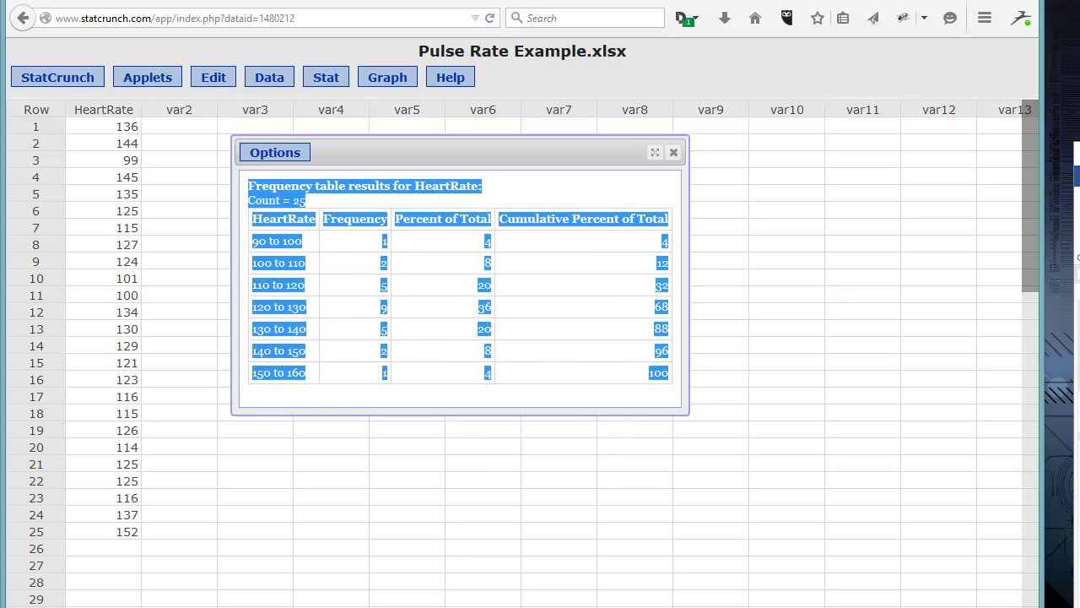
Step: Switch to the Word document and paste the frequency table below the summary statistics
key(alt+Tab)
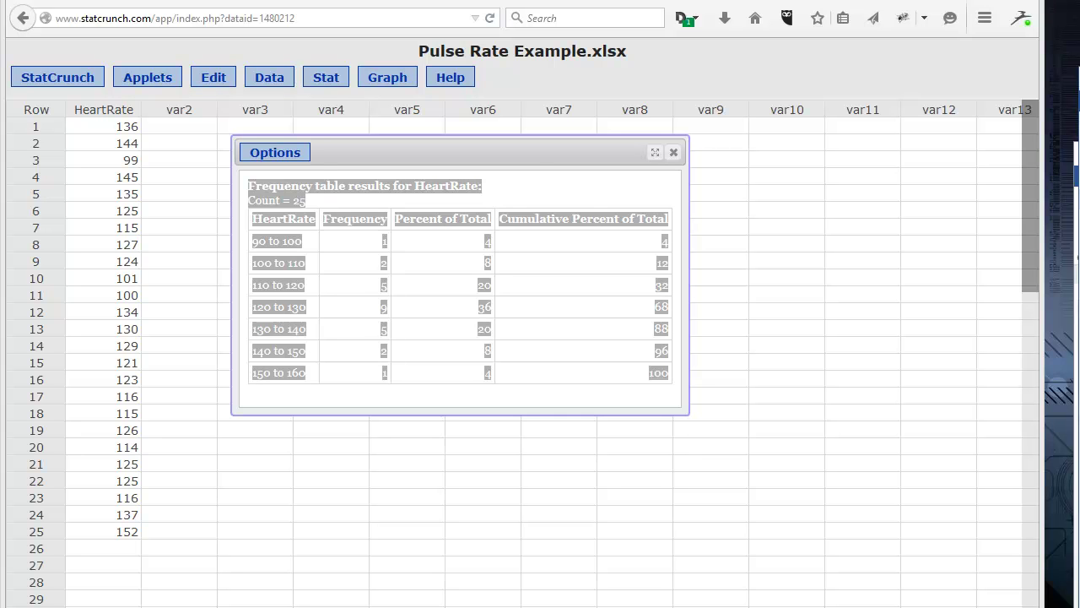
key(alt+Tab)
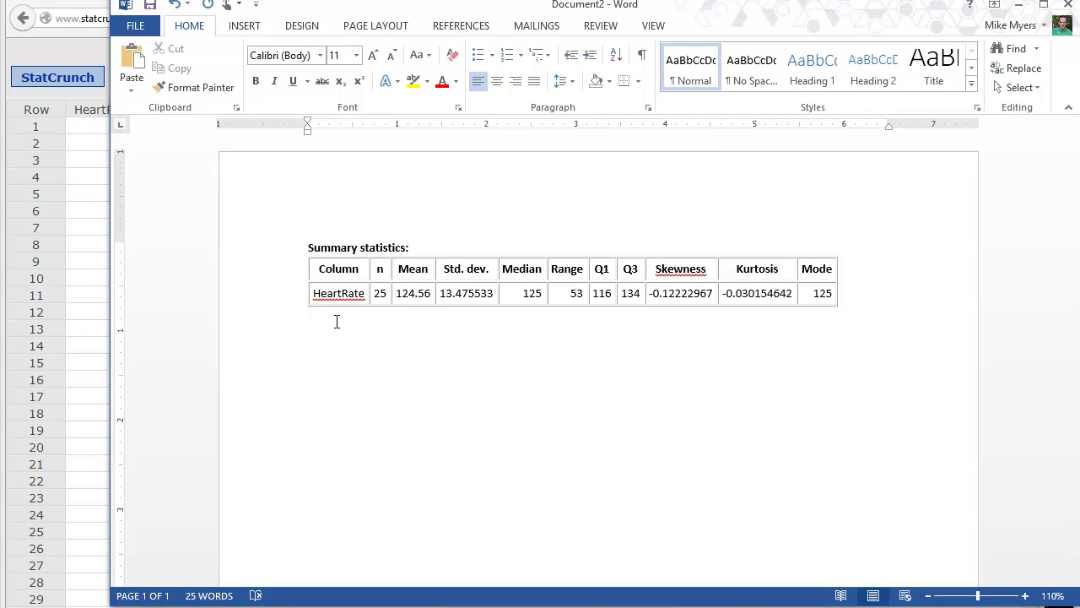
key(ctrl+v)
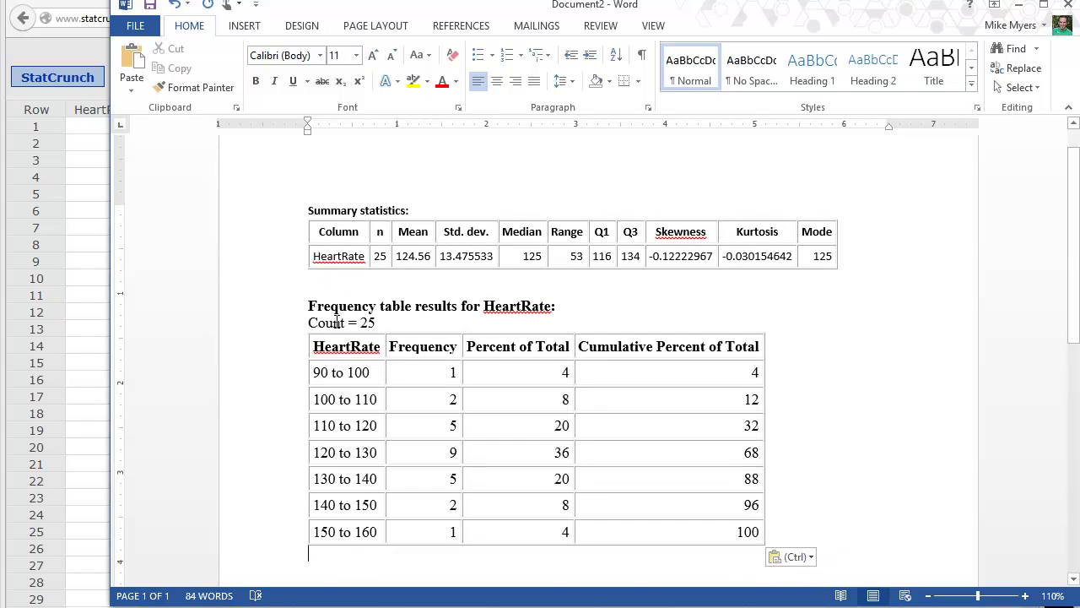
Step: Set the pasted frequency table, along with its title and count line, to font size 10
drag(311, 307, 699, 535)
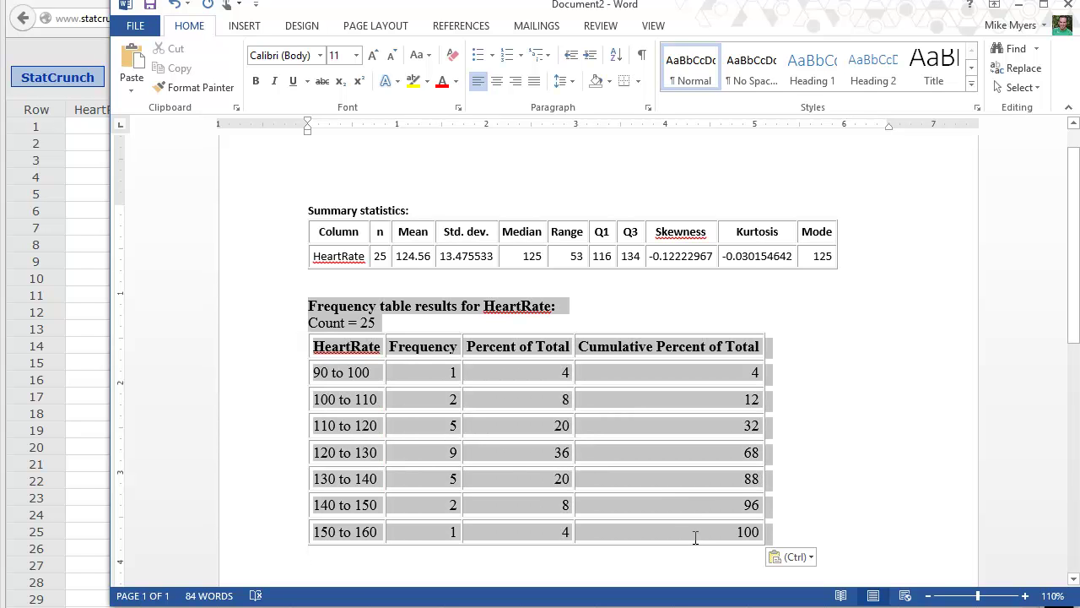
click(356, 55)
click(336, 107)
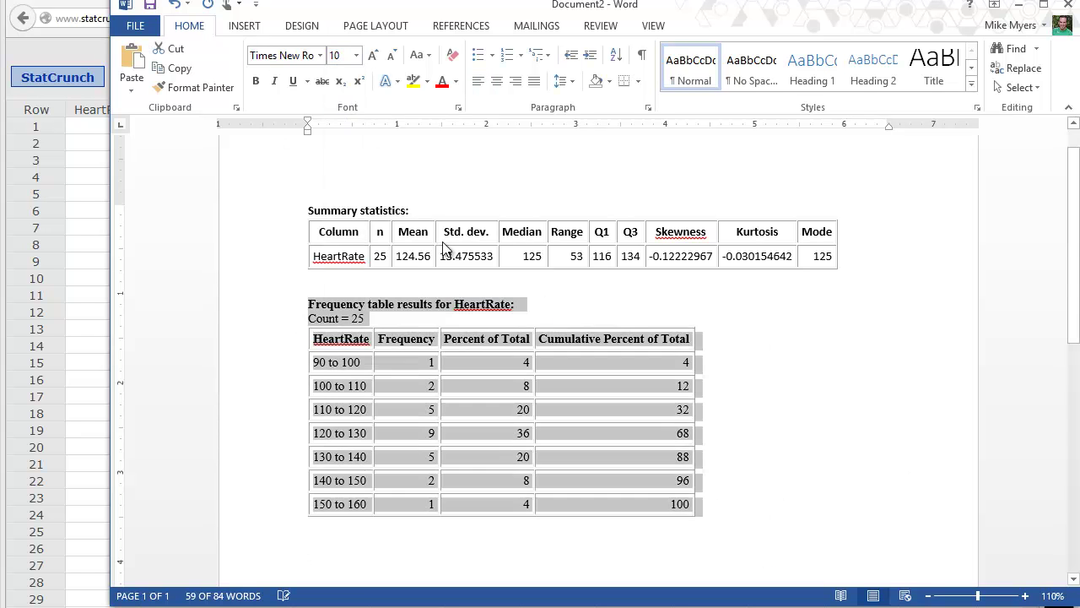
click(776, 428)
drag(580, 11, 506, 33)
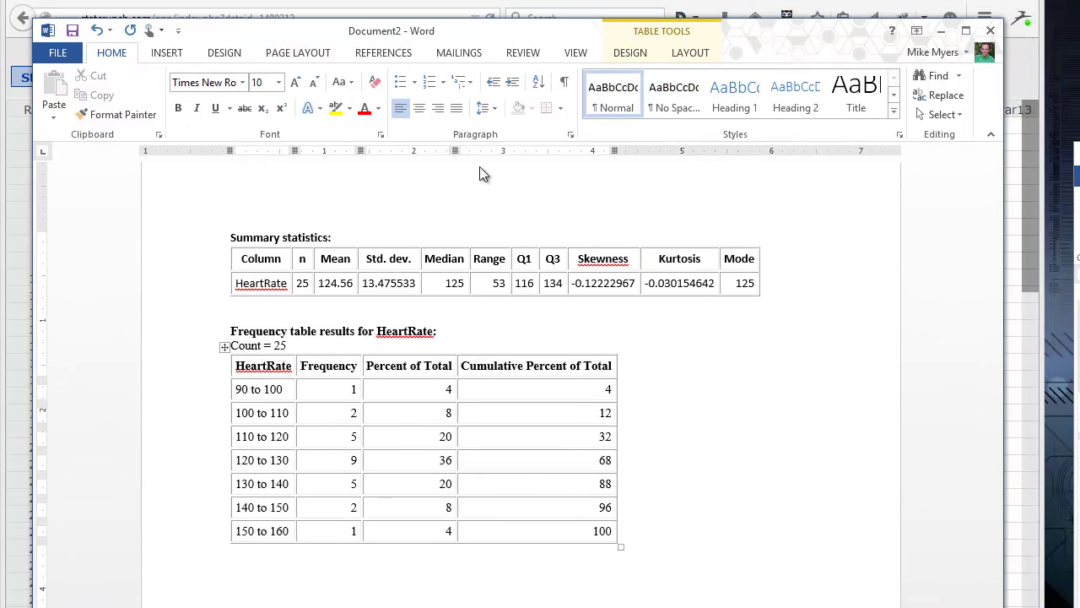
drag(230, 331, 449, 331)
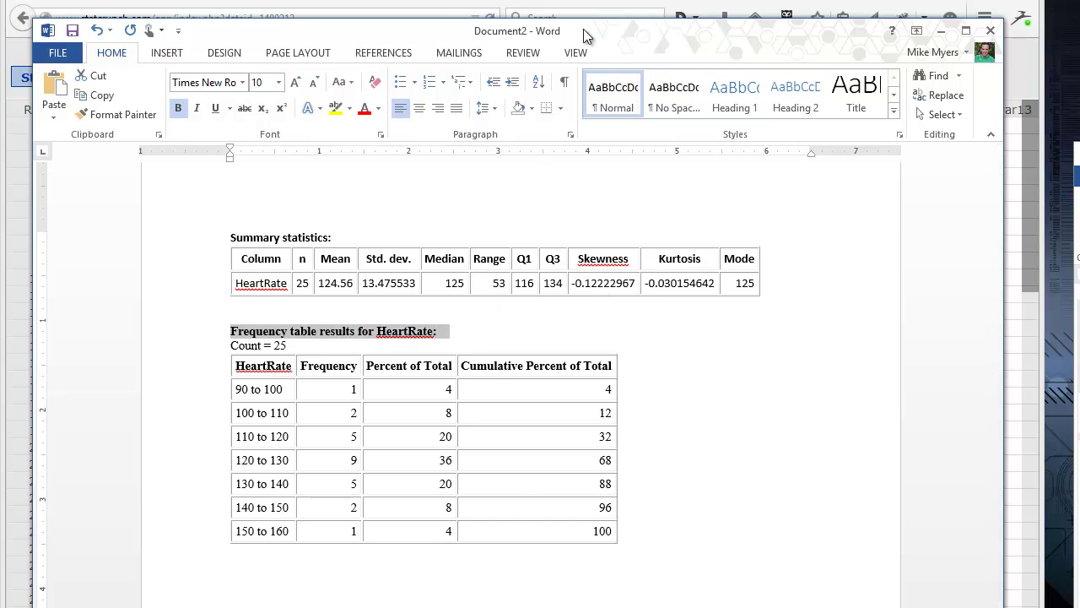
Step: Switch back to StatCrunch and close the frequency table results window
key(alt+Tab)
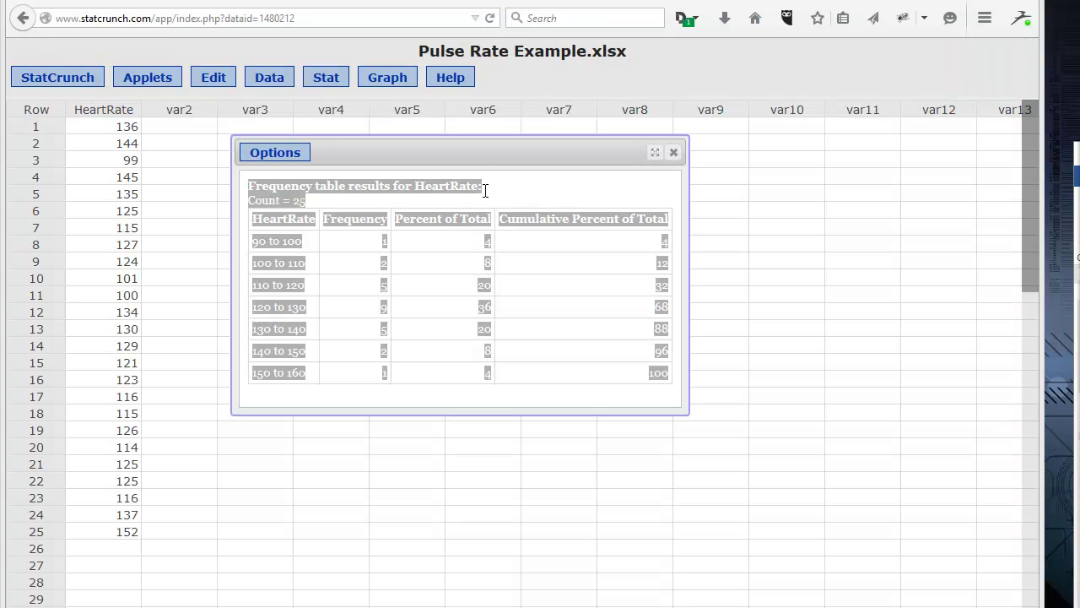
drag(477, 158, 491, 179)
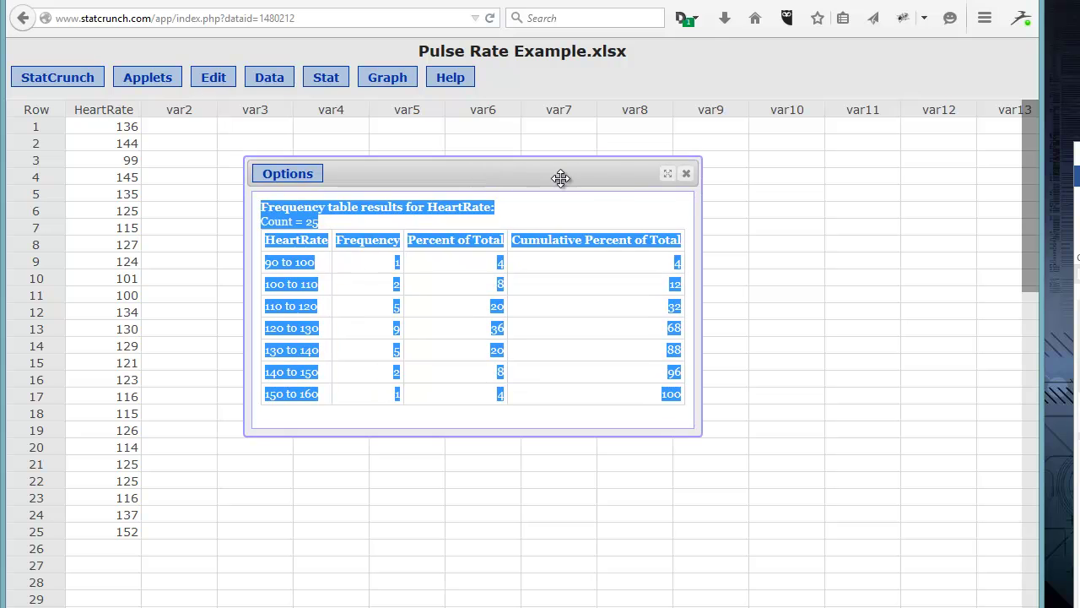
click(686, 175)
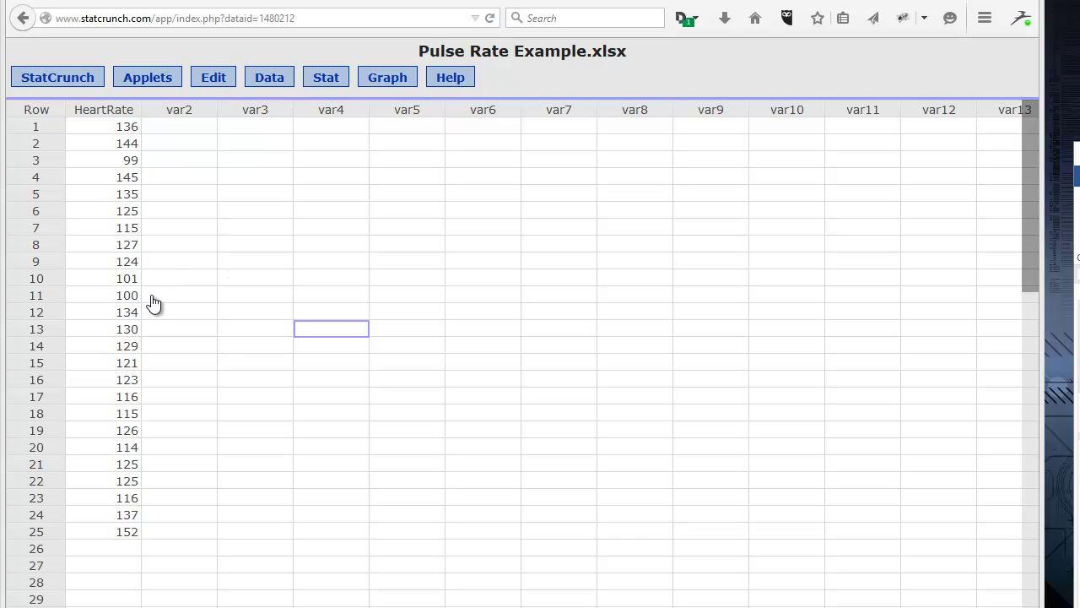
Step: Set up a Histogram graph for the HeartRate column
click(390, 83)
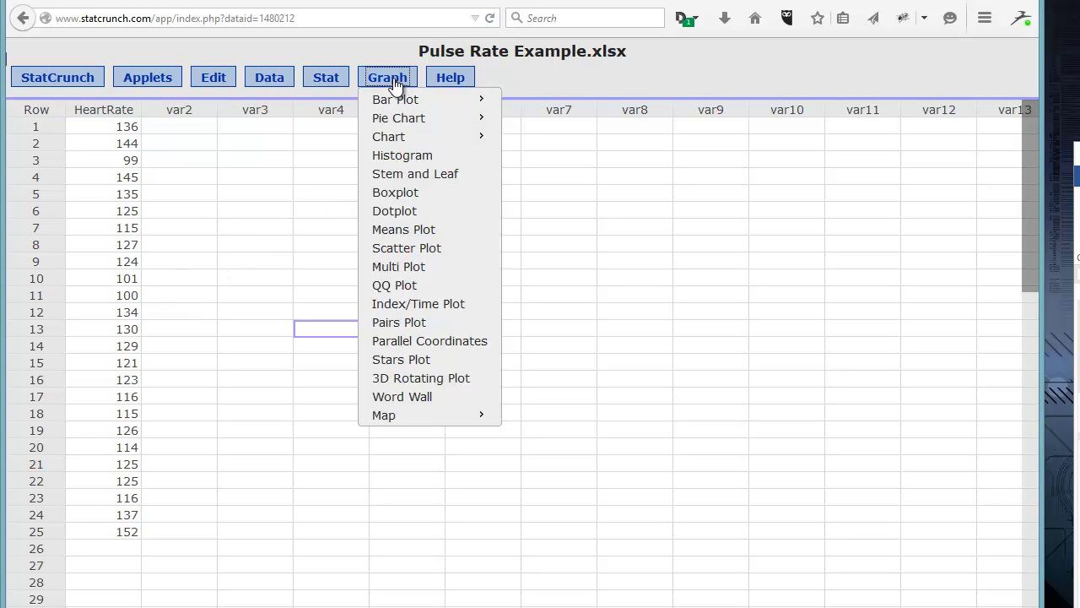
click(456, 157)
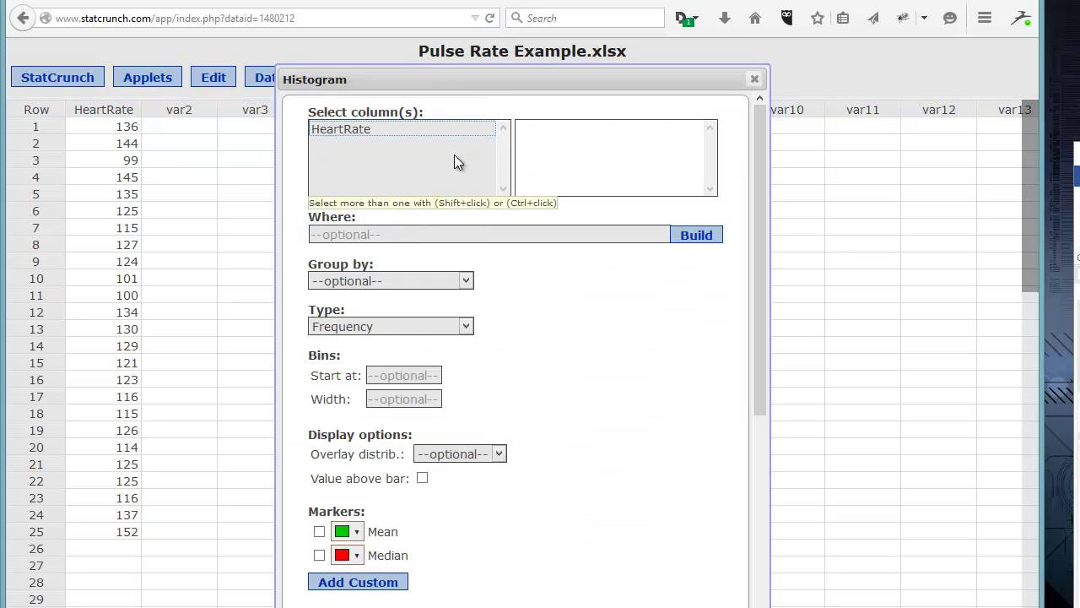
click(374, 129)
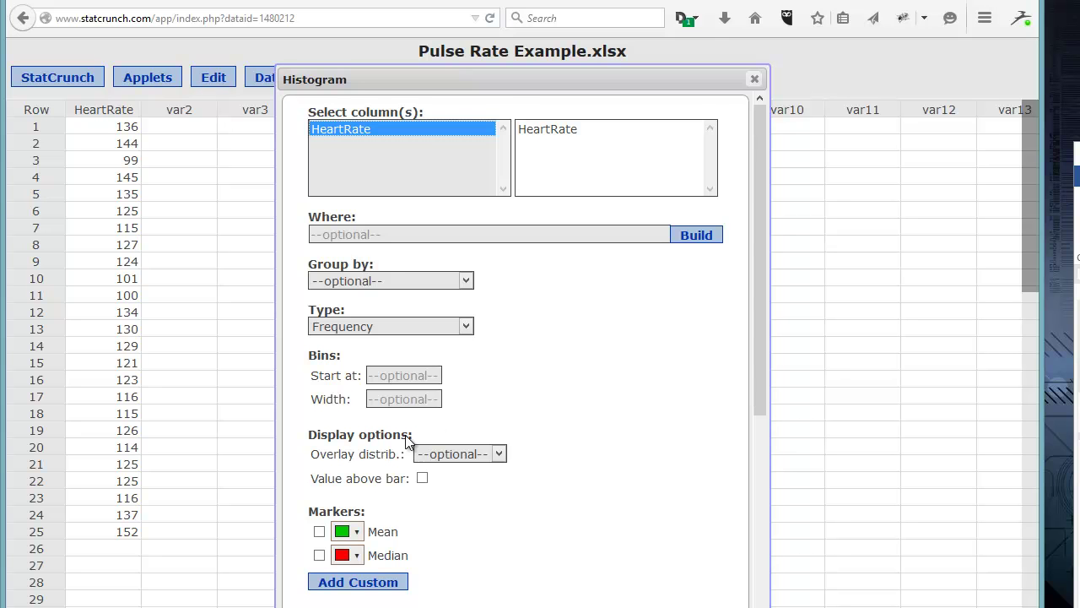
Step: Try a Normal distribution overlay on the histogram and reset the overlay choice to its optional default
click(500, 453)
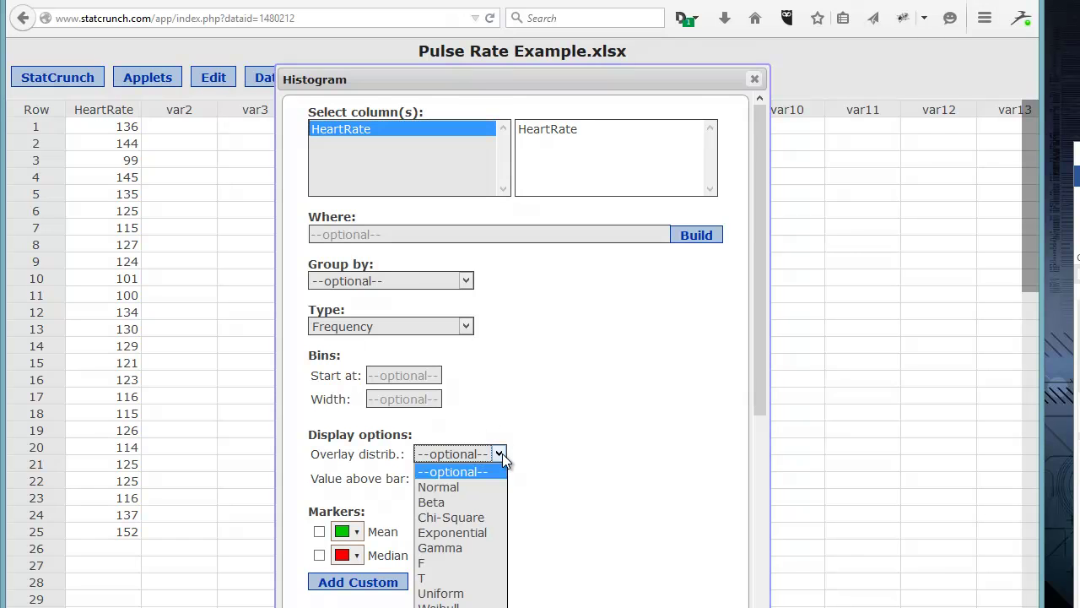
click(473, 488)
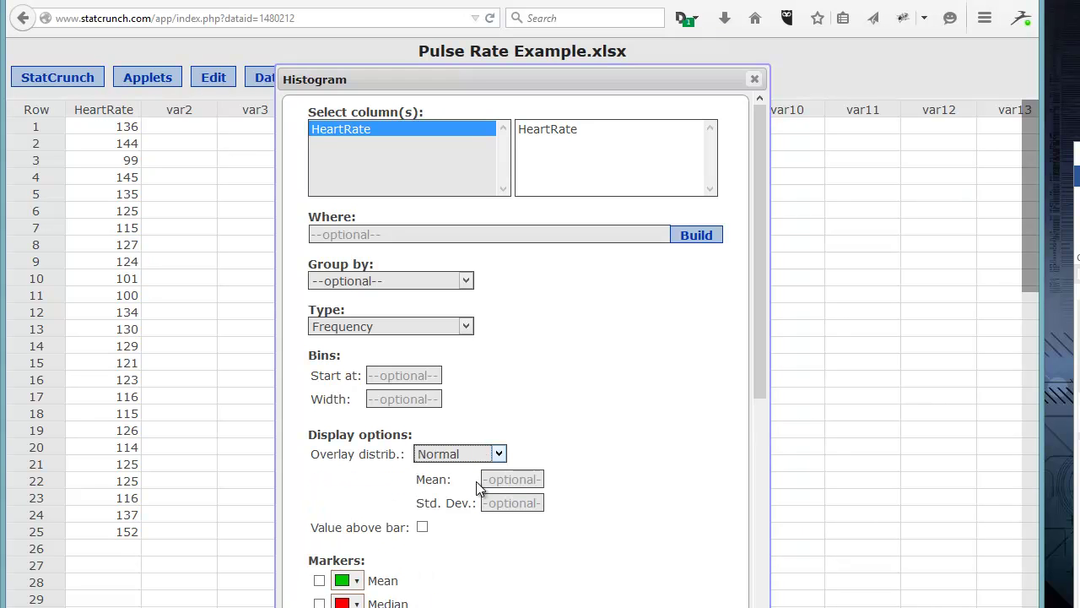
click(492, 479)
click(499, 456)
click(477, 471)
click(479, 500)
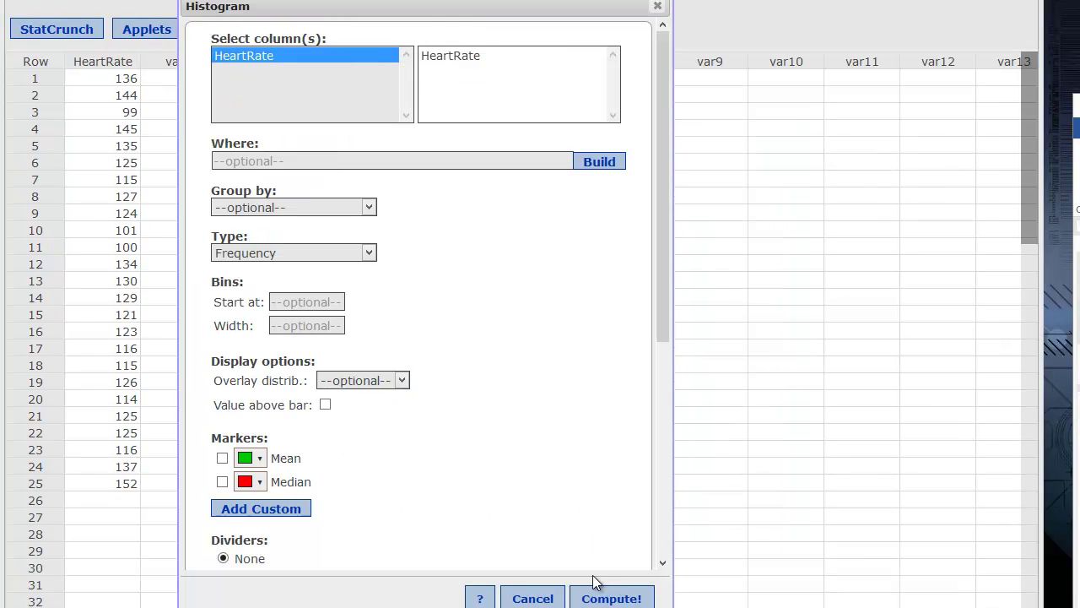
Step: Compute the HeartRate frequency histogram and move its window up over the data table
click(600, 600)
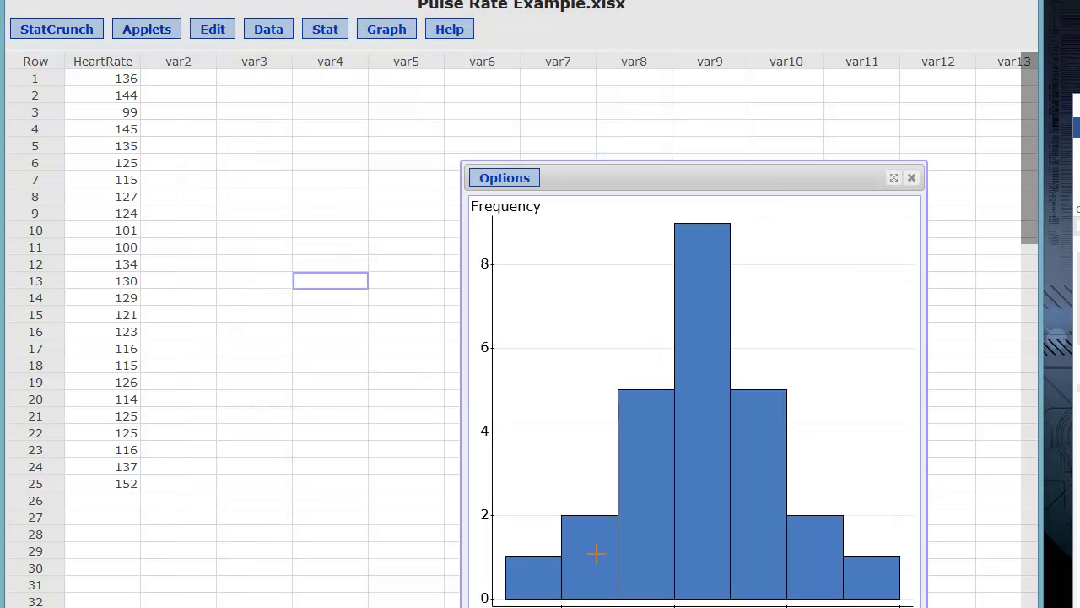
drag(757, 177, 578, 75)
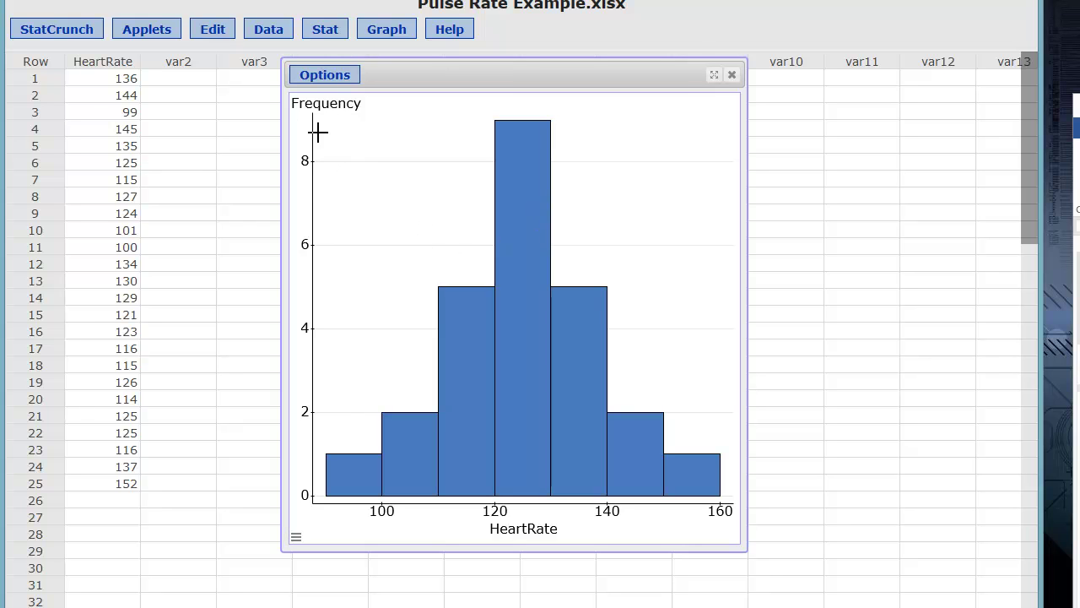
Step: Review the font and size settings for graphics and for text and table output
click(217, 37)
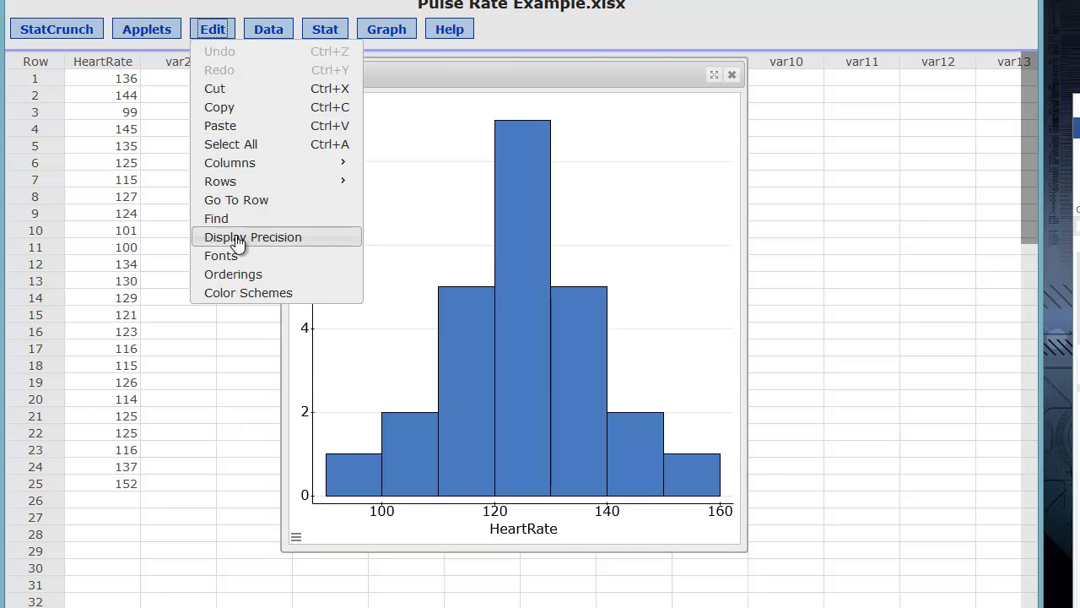
click(258, 256)
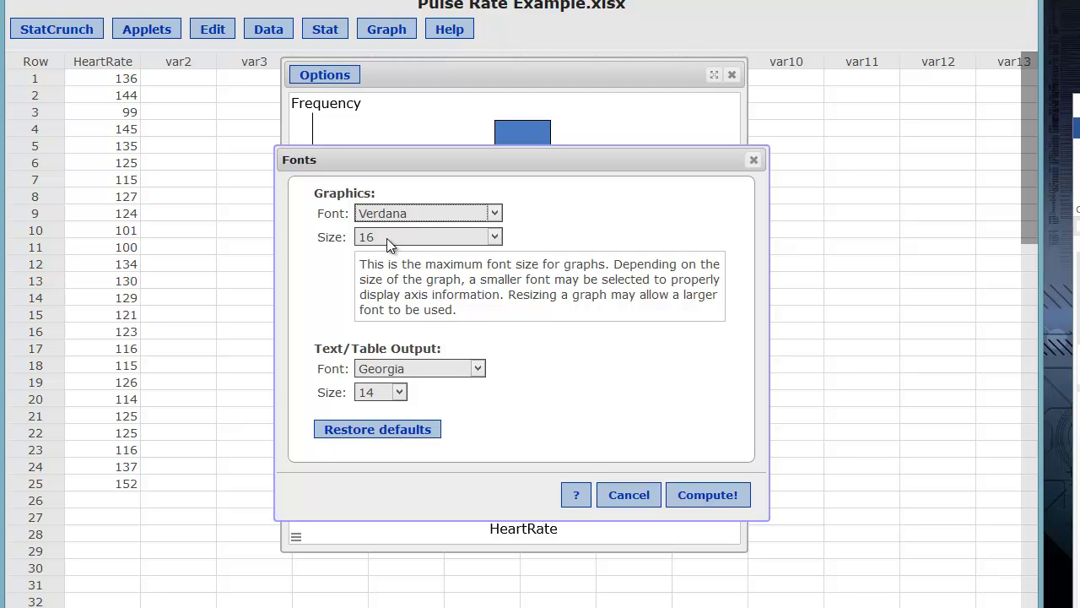
click(628, 494)
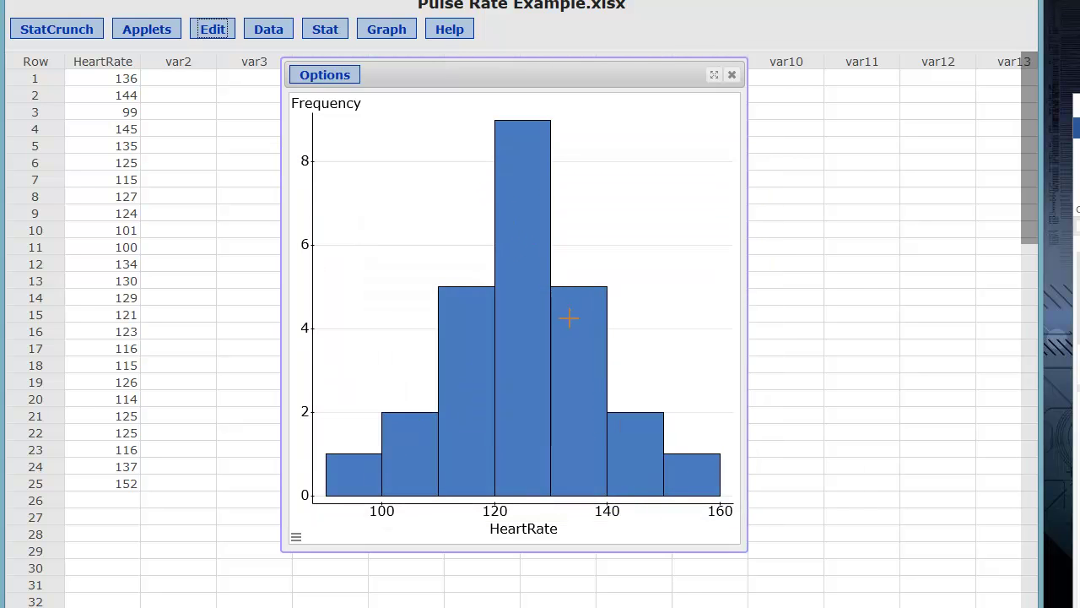
Step: Generate a copyable image of the HeartRate histogram and copy that image to the clipboard
drag(514, 93, 462, 79)
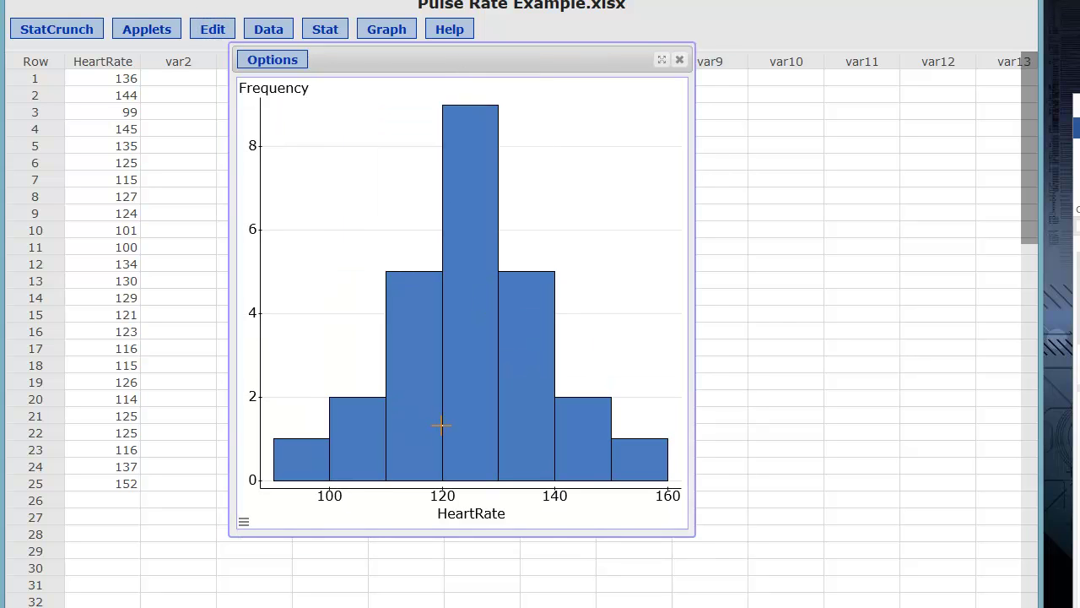
mouse_move(476, 420)
drag(419, 91, 515, 247)
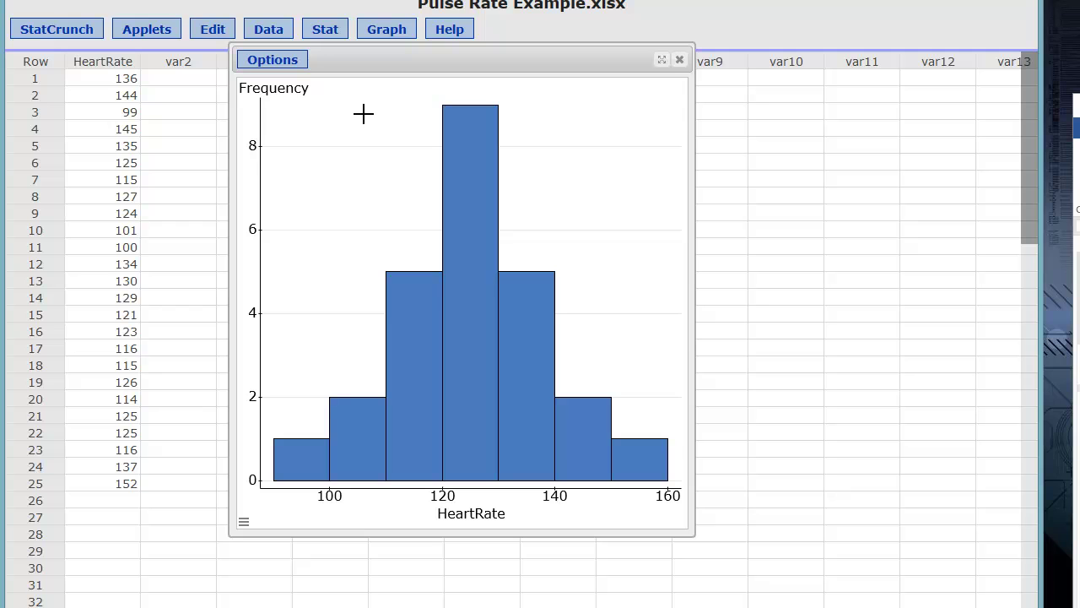
click(287, 61)
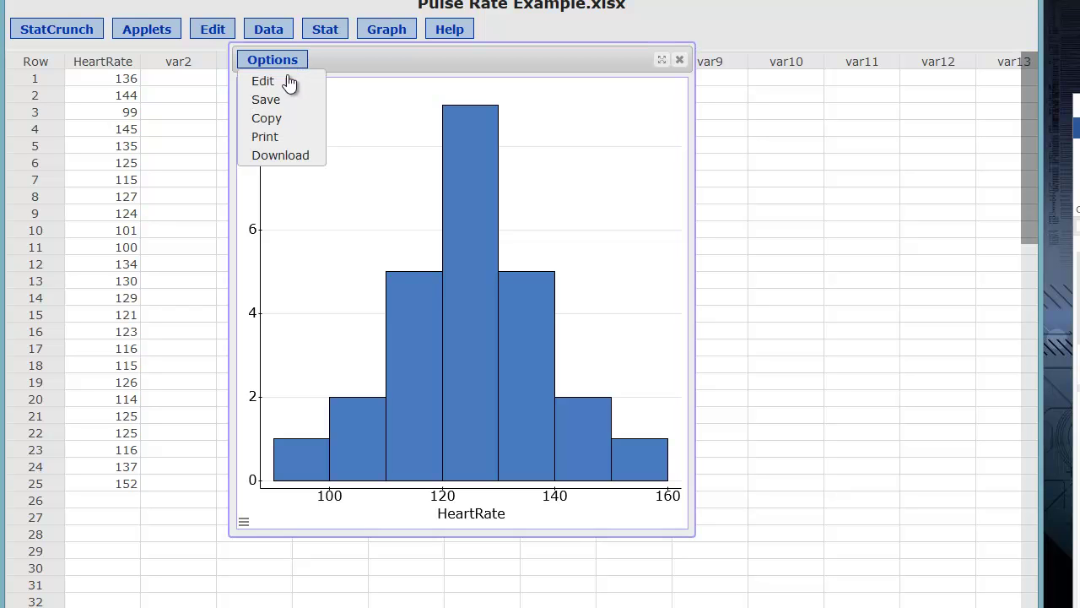
click(285, 117)
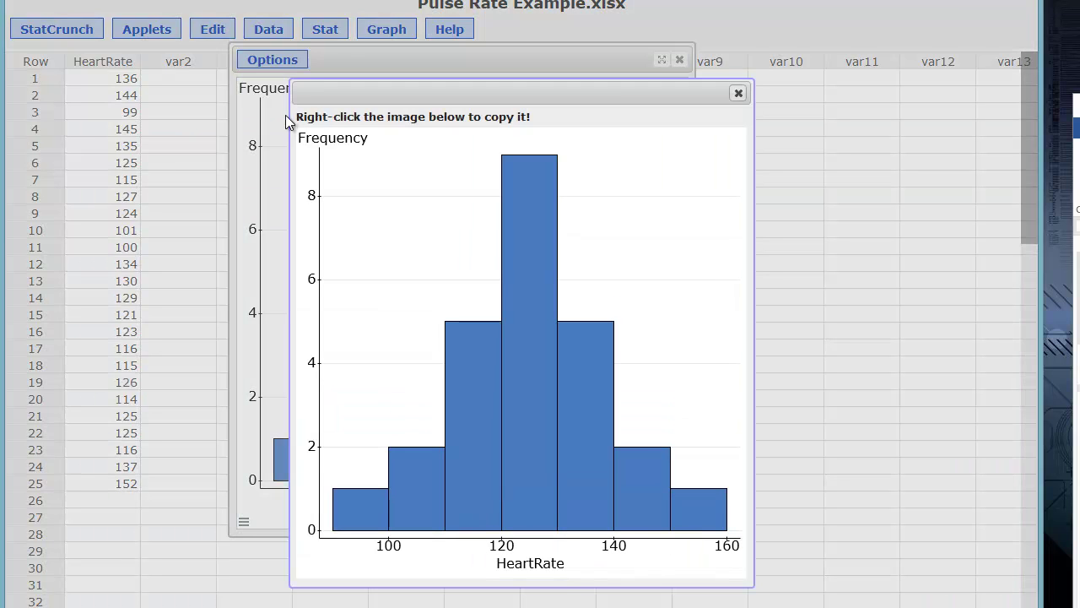
right_click(469, 345)
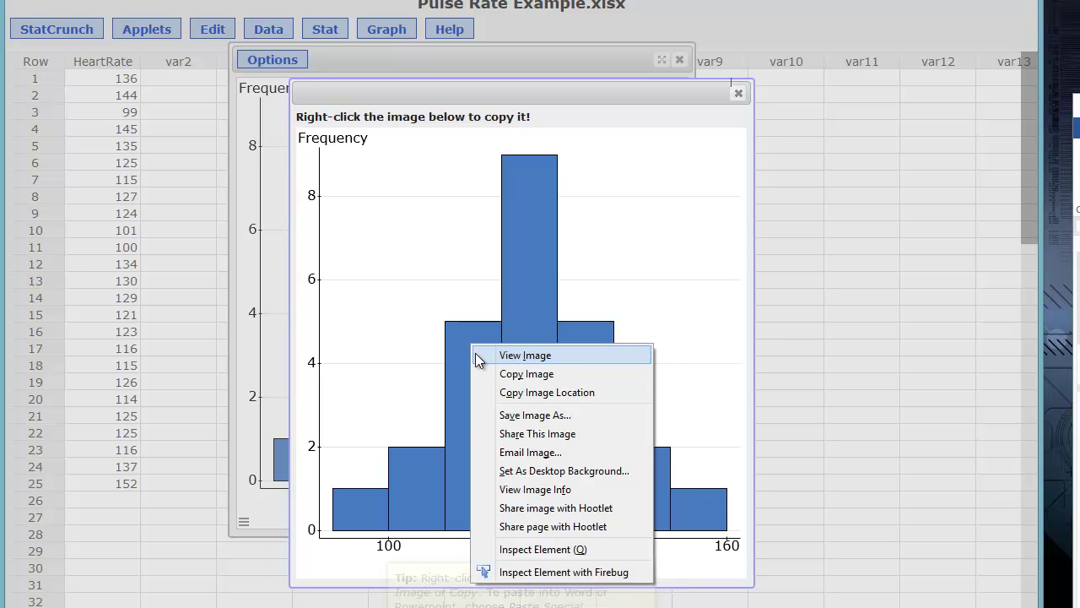
click(517, 376)
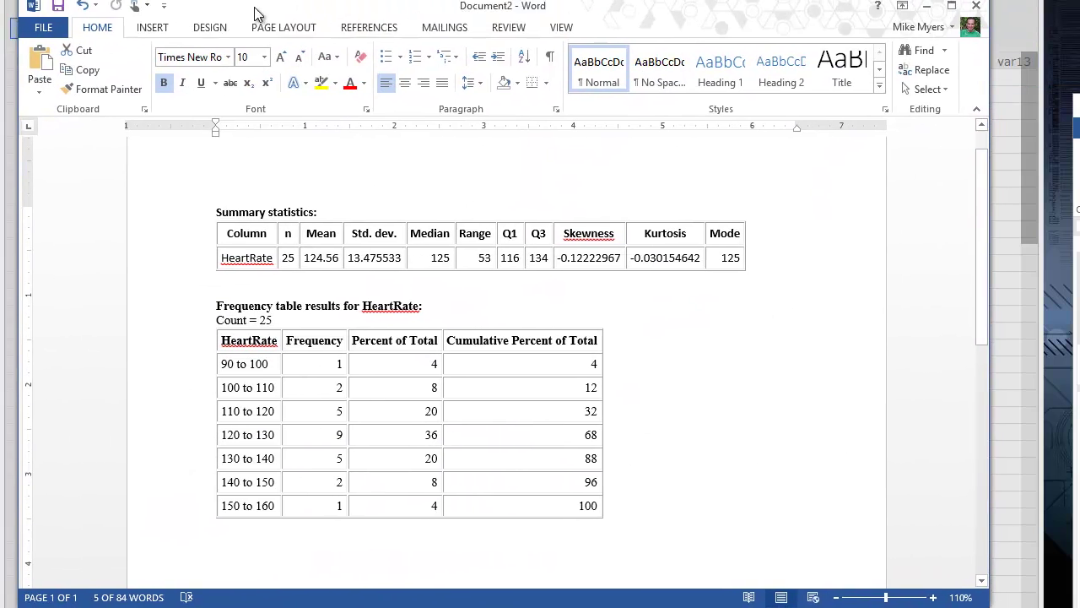
Step: Paste the copied histogram as a Device Independent Bitmap below the frequency table in the Word document
key(Return)
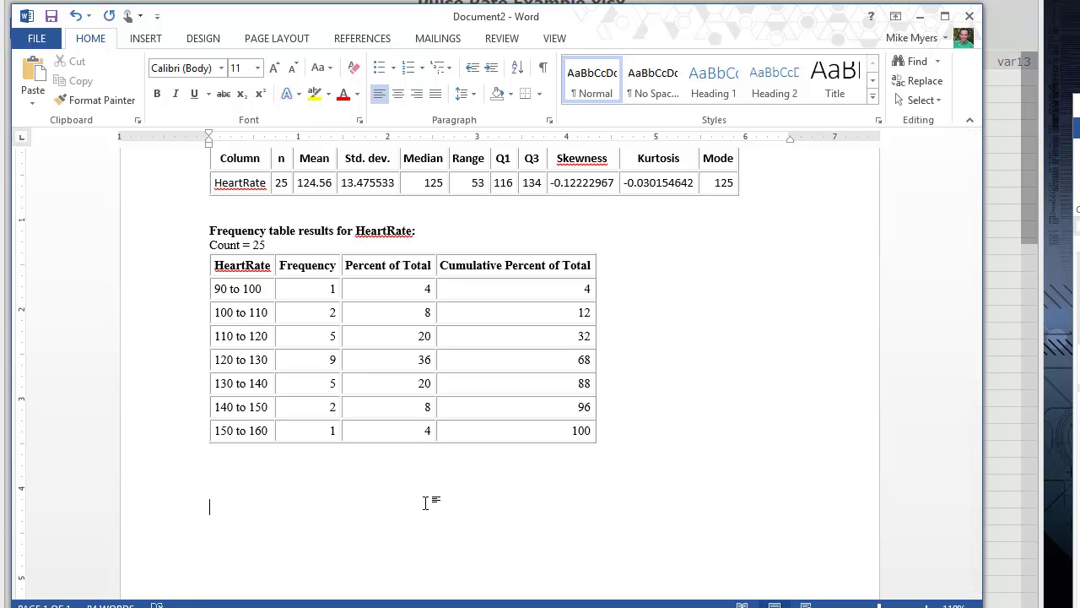
key(ctrl+alt+v)
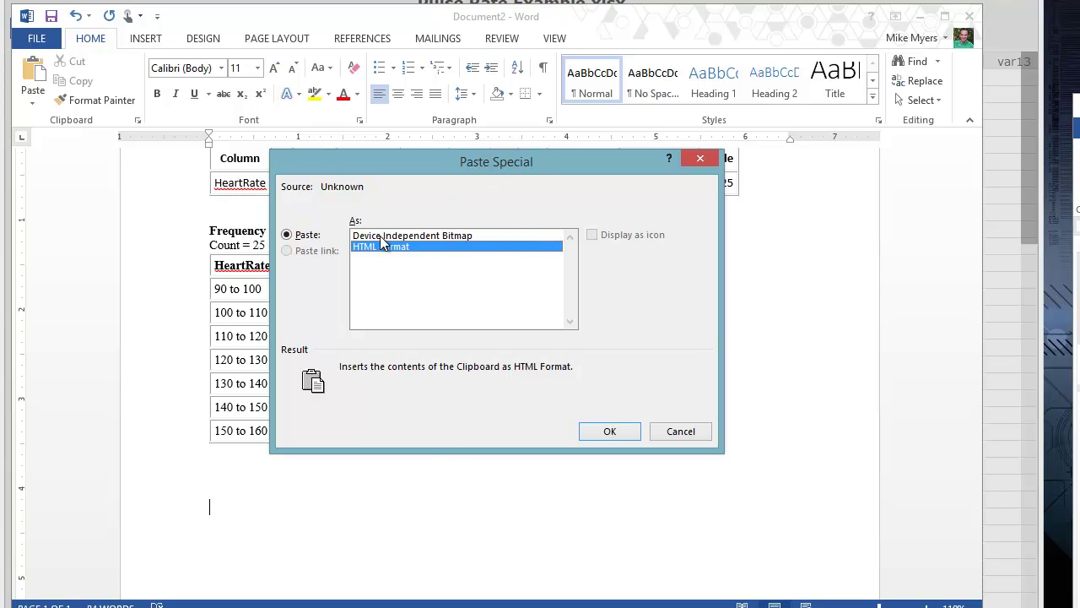
click(411, 236)
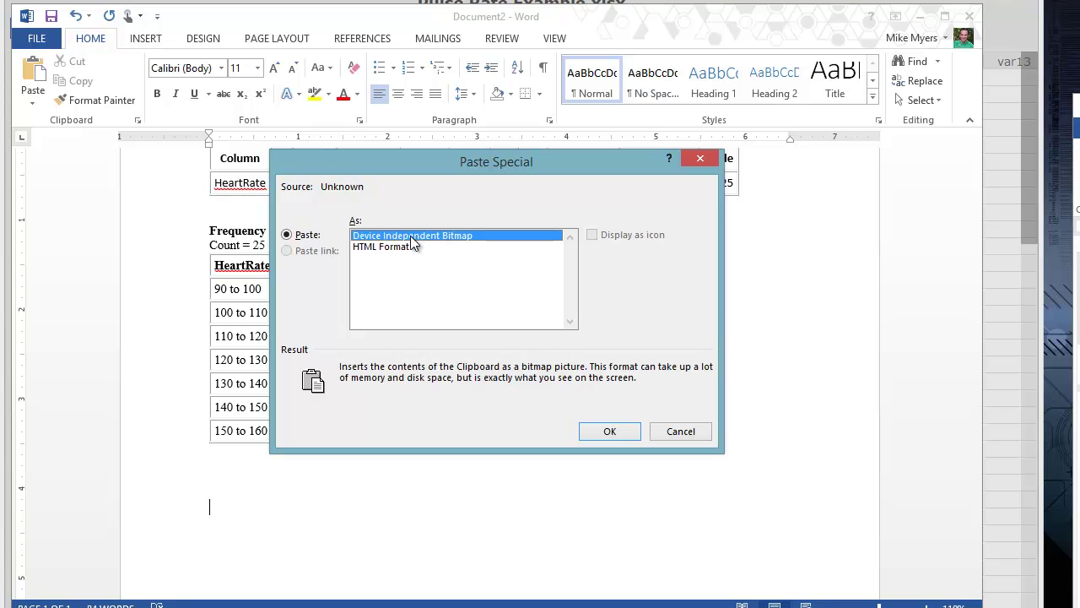
click(611, 430)
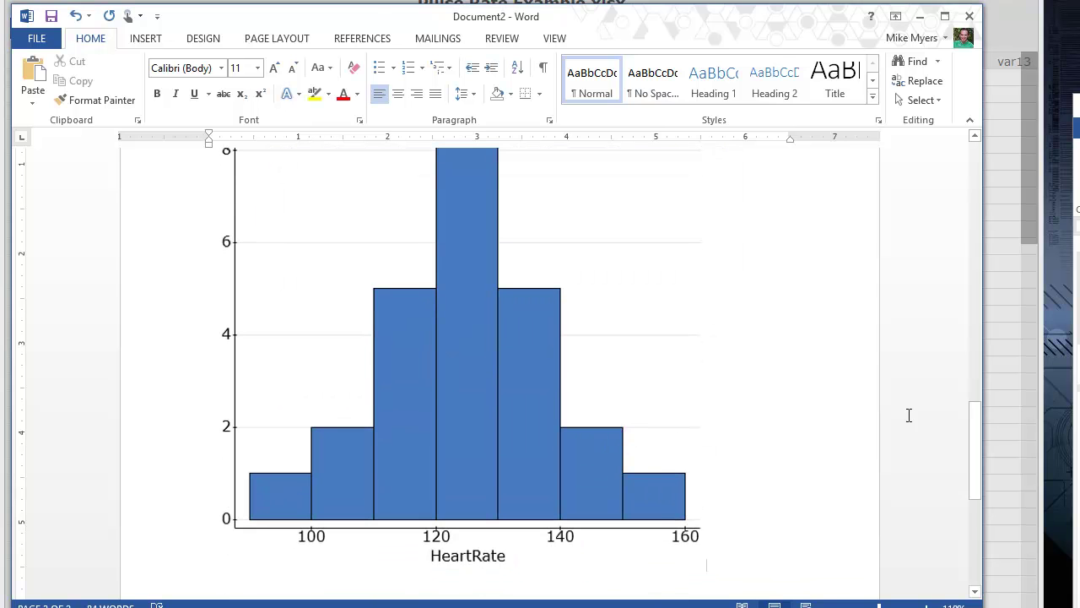
Step: Shrink the pasted histogram proportionally to about 4 inches wide and review it together with the tables above
click(559, 445)
drag(707, 571, 575, 426)
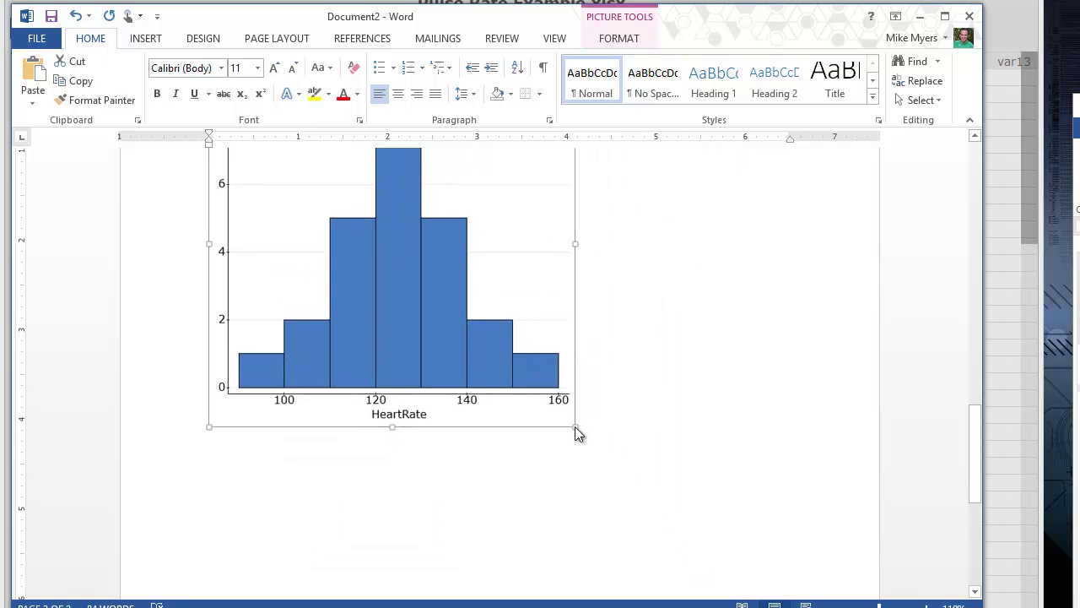
scroll(681, 421, up, 4)
scroll(691, 421, up, 3)
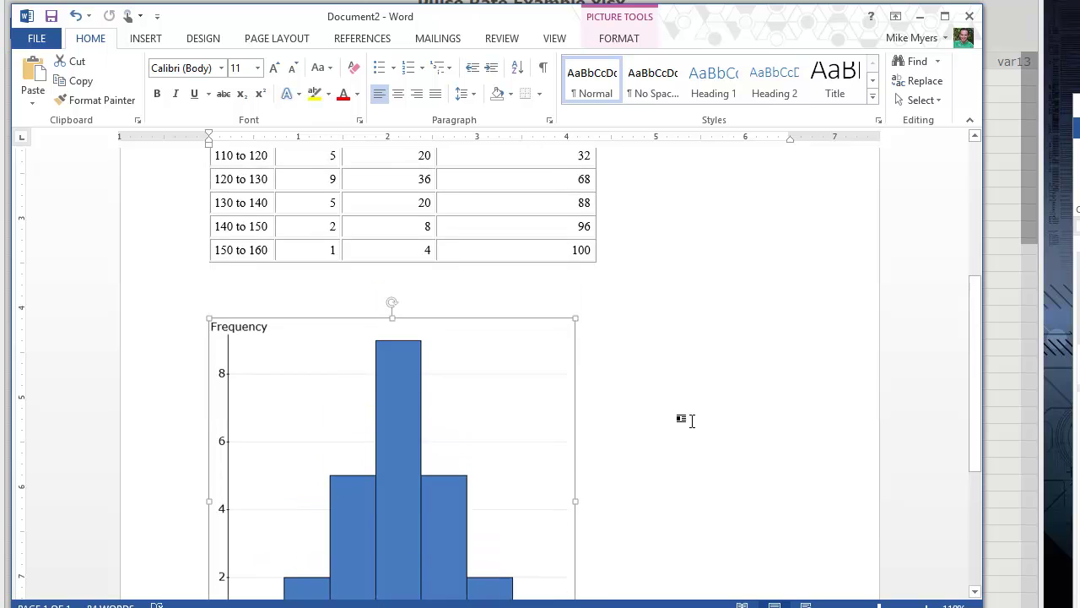
drag(979, 359, 993, 304)
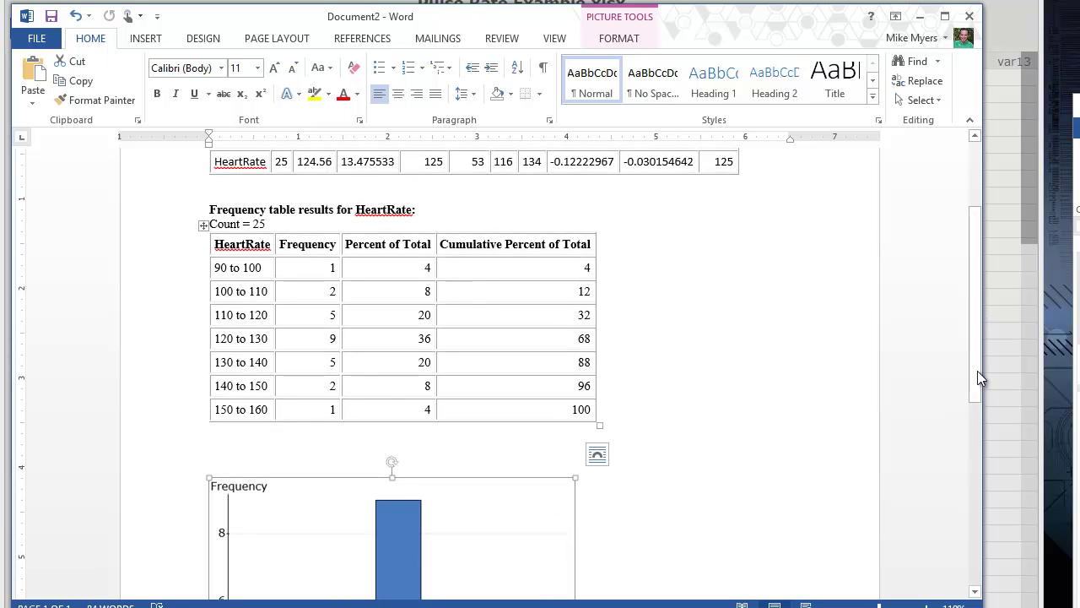
drag(977, 366, 977, 283)
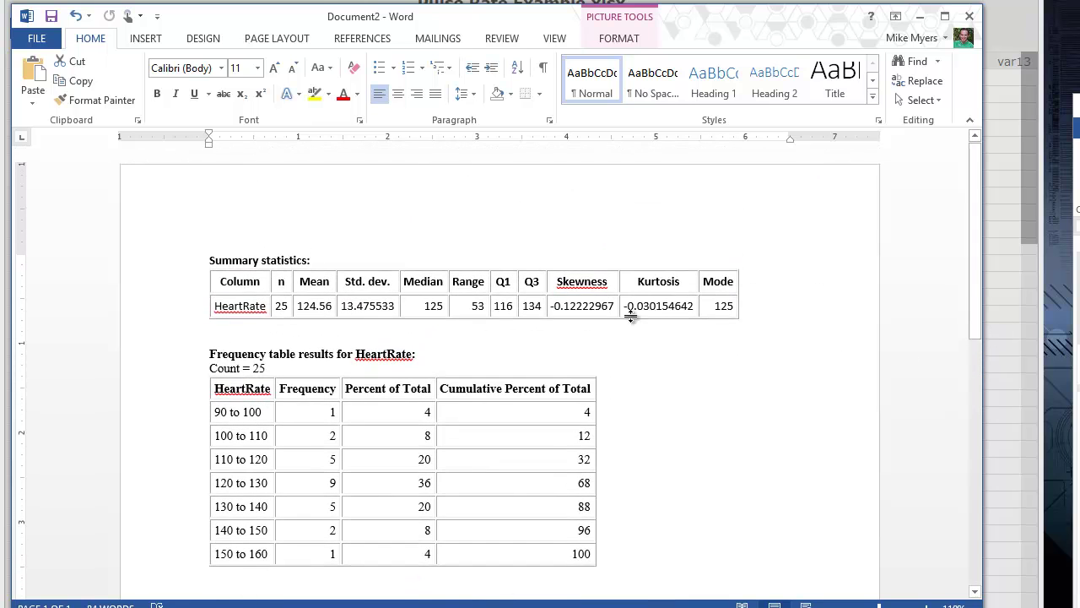
scroll(595, 456, down, 10)
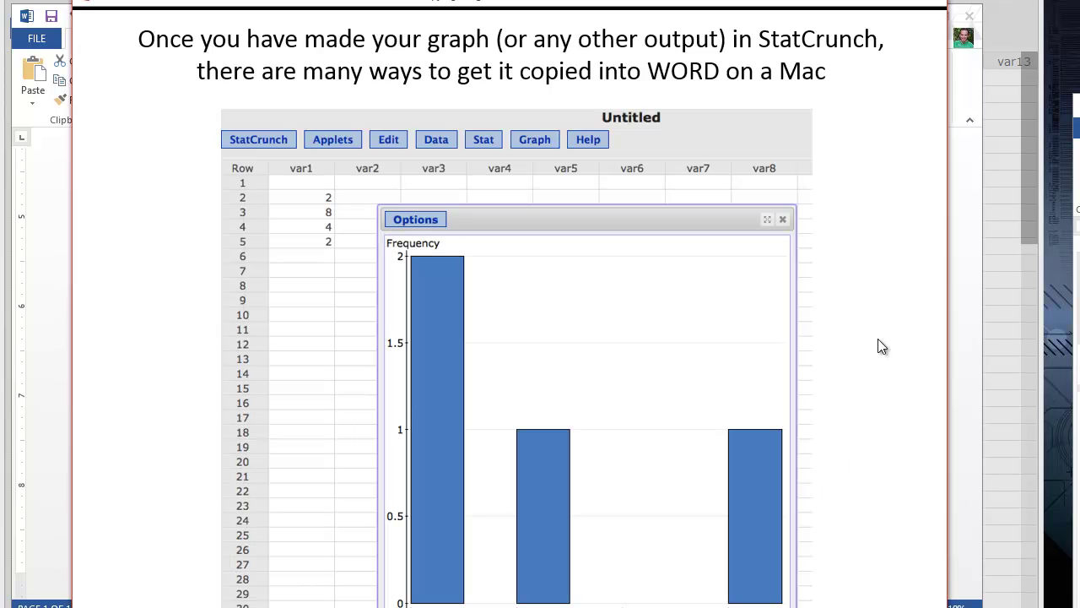
key(Right)
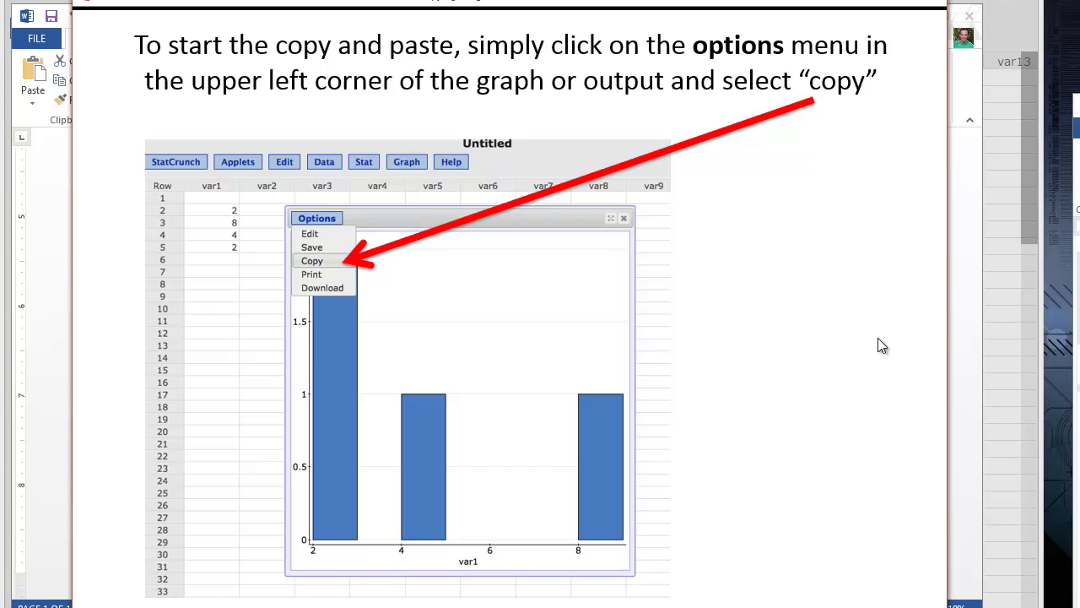
key(Right)
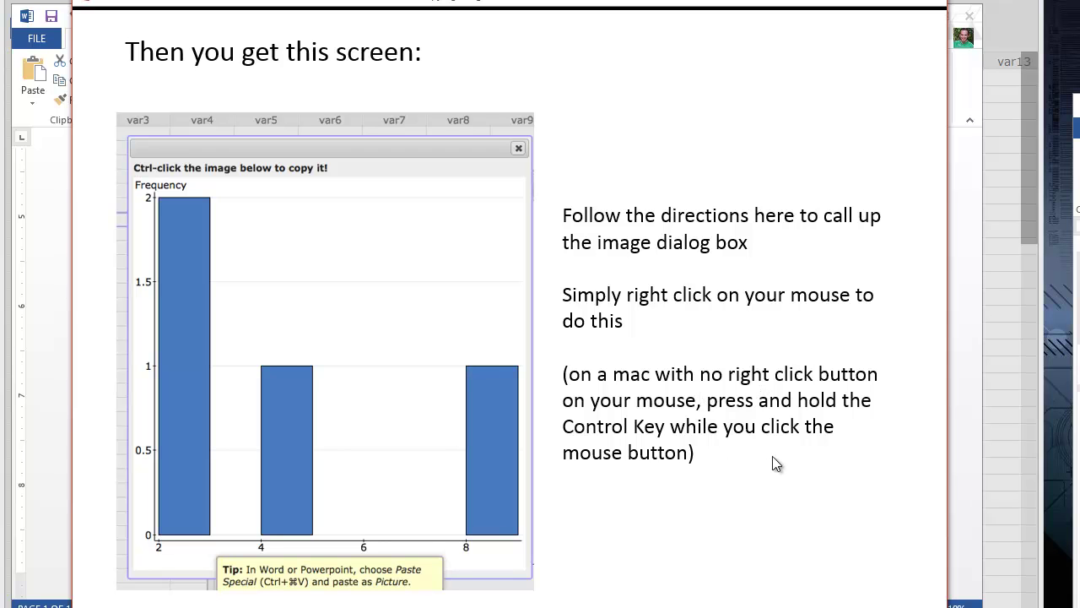
click(776, 483)
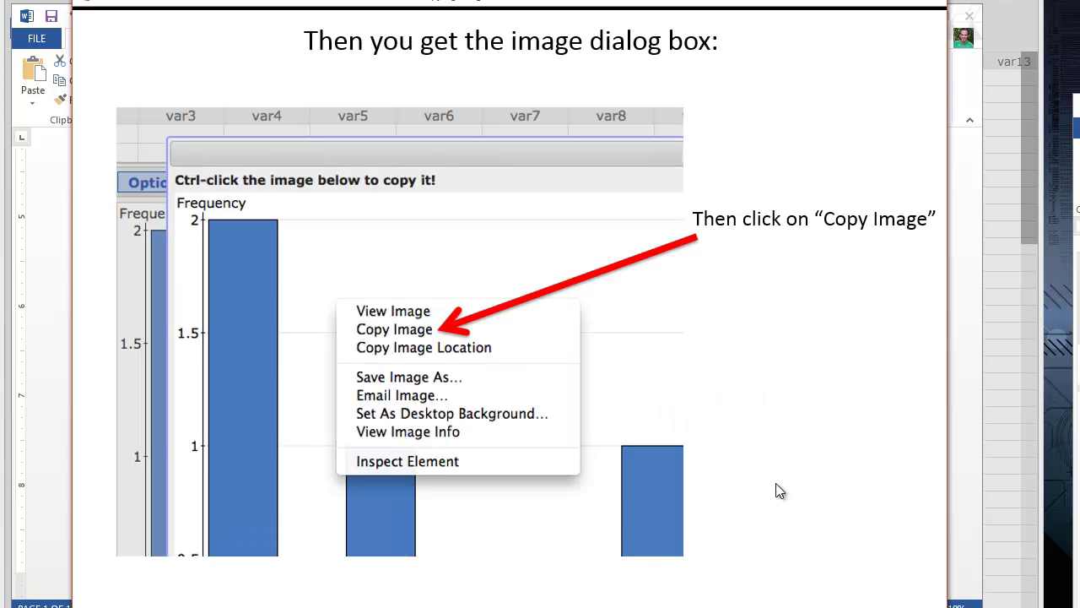
click(779, 491)
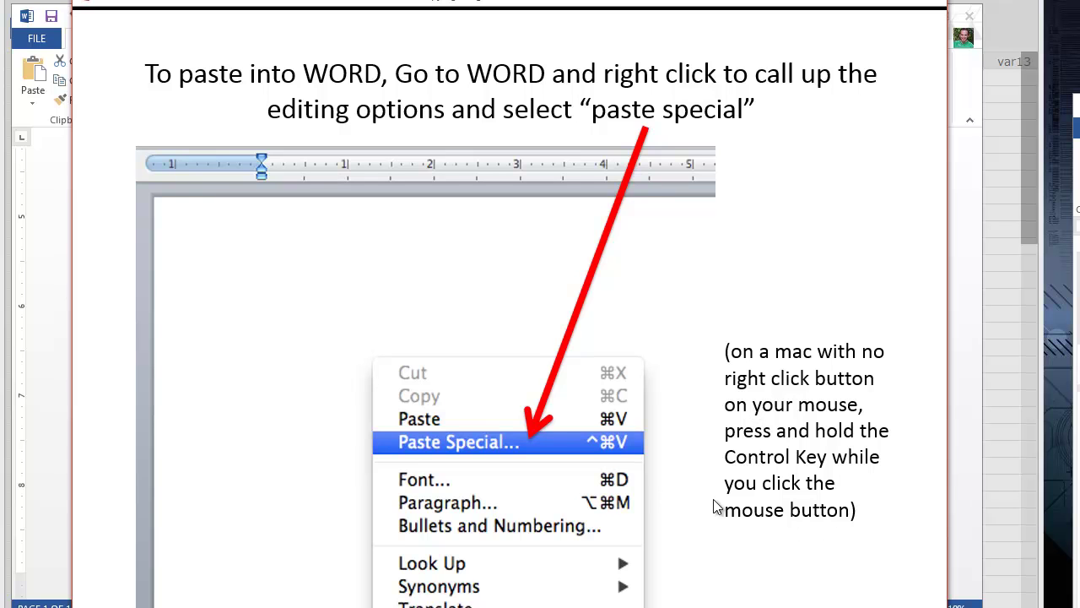
click(773, 536)
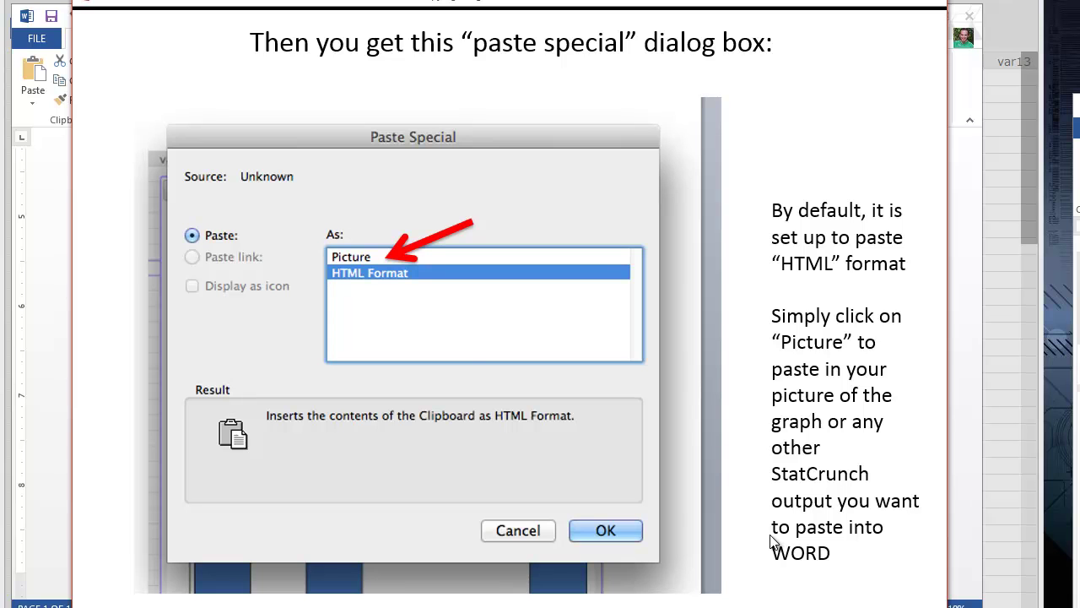
click(568, 491)
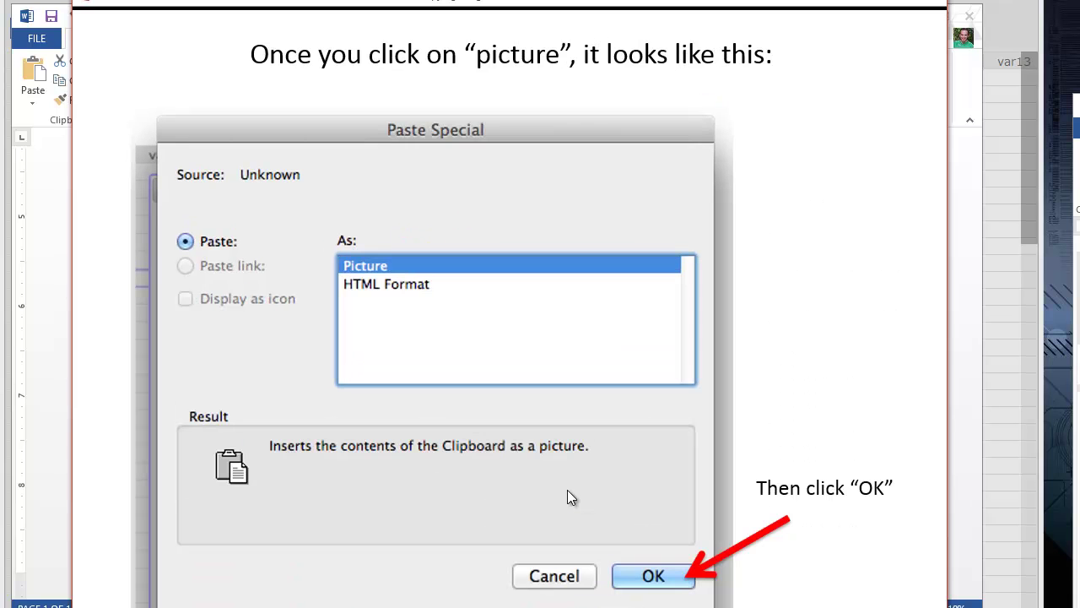
click(816, 572)
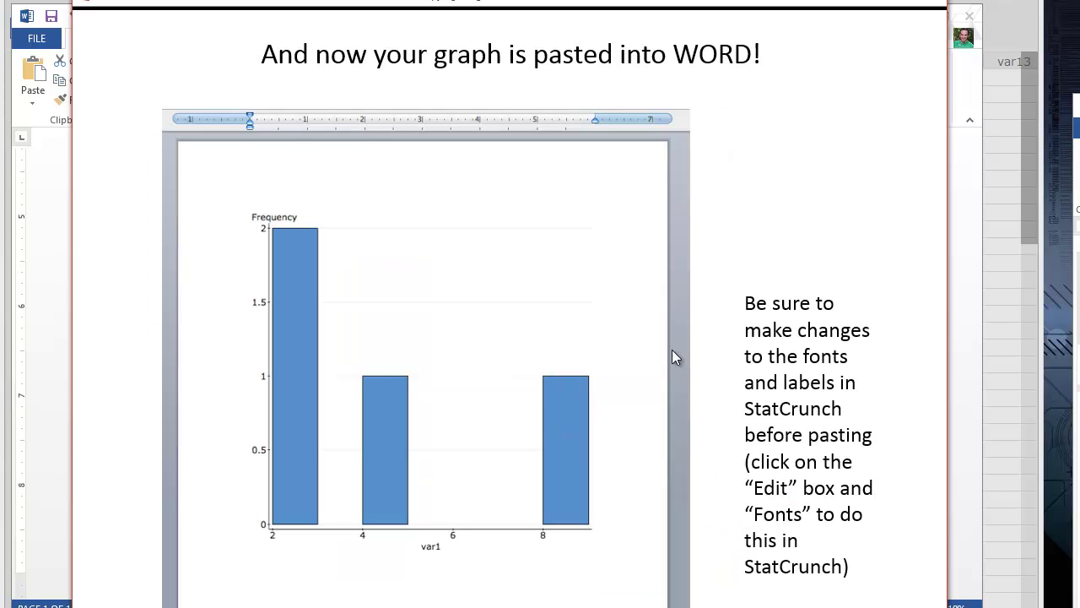
key(Escape)
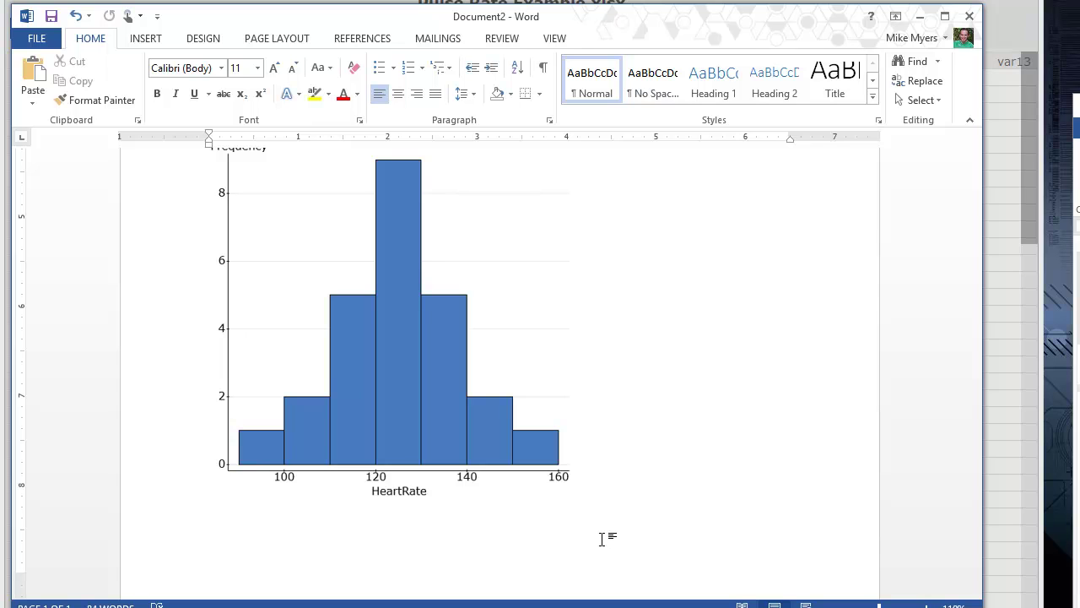
Step: Look over the finished Word output, switch back to StatCrunch and close the histogram copy and graph windows
drag(975, 437, 969, 226)
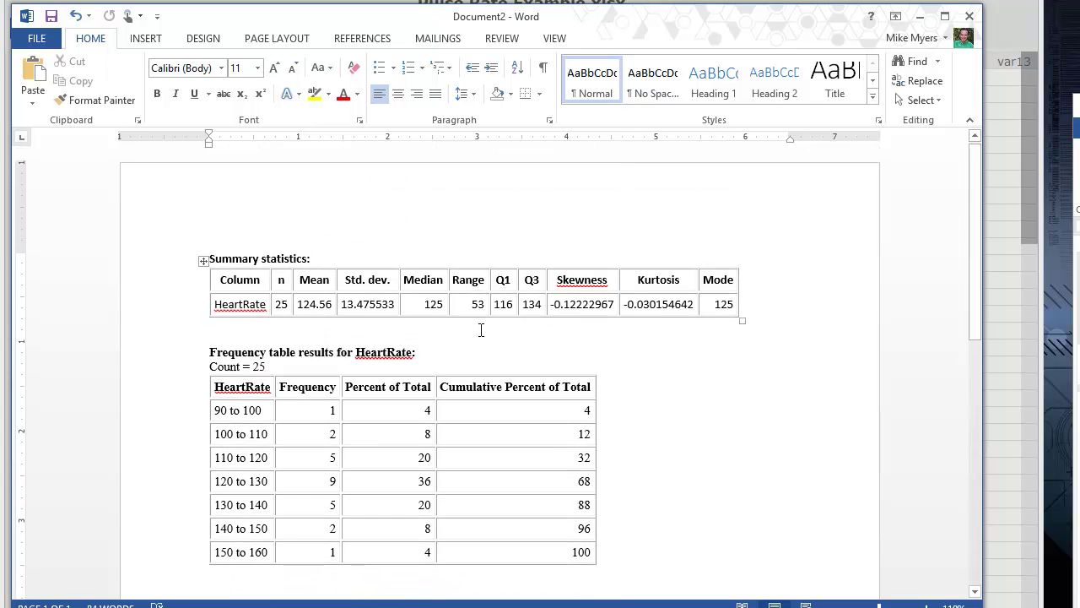
drag(972, 233, 989, 506)
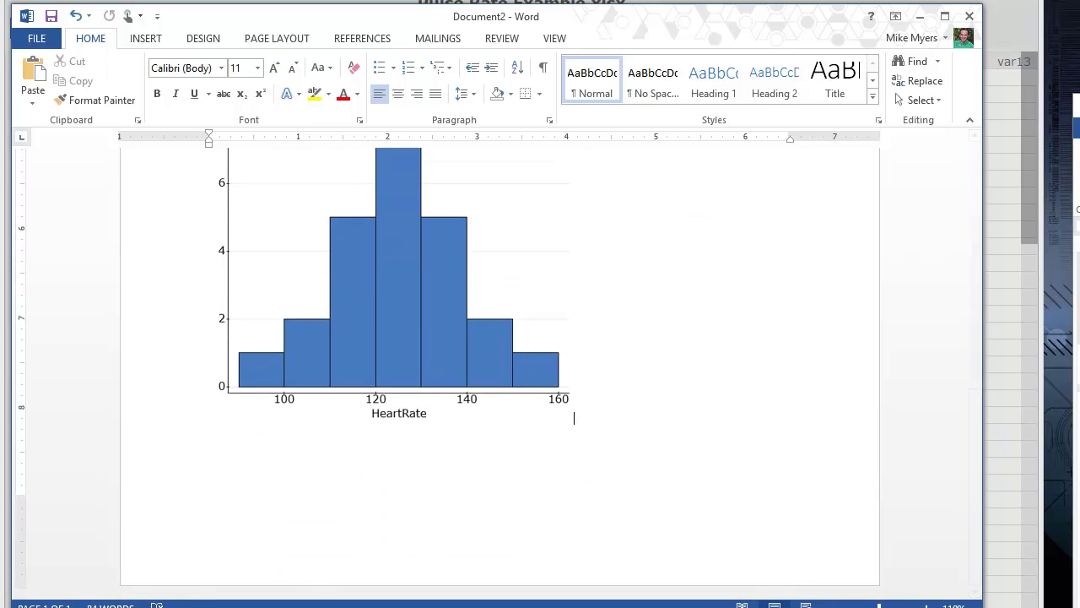
key(alt+Tab)
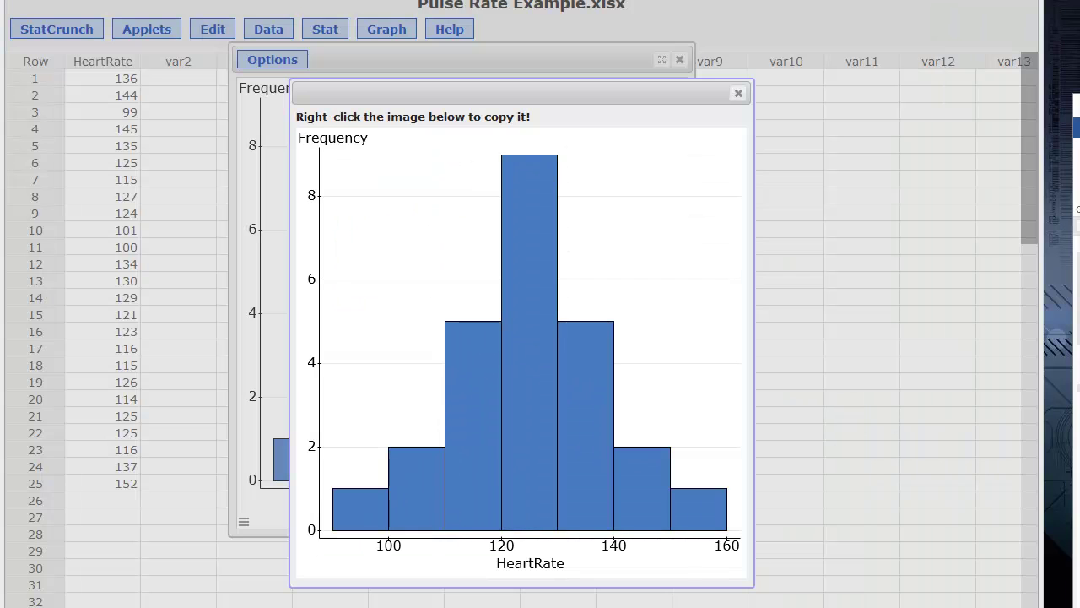
click(738, 92)
click(679, 60)
click(255, 96)
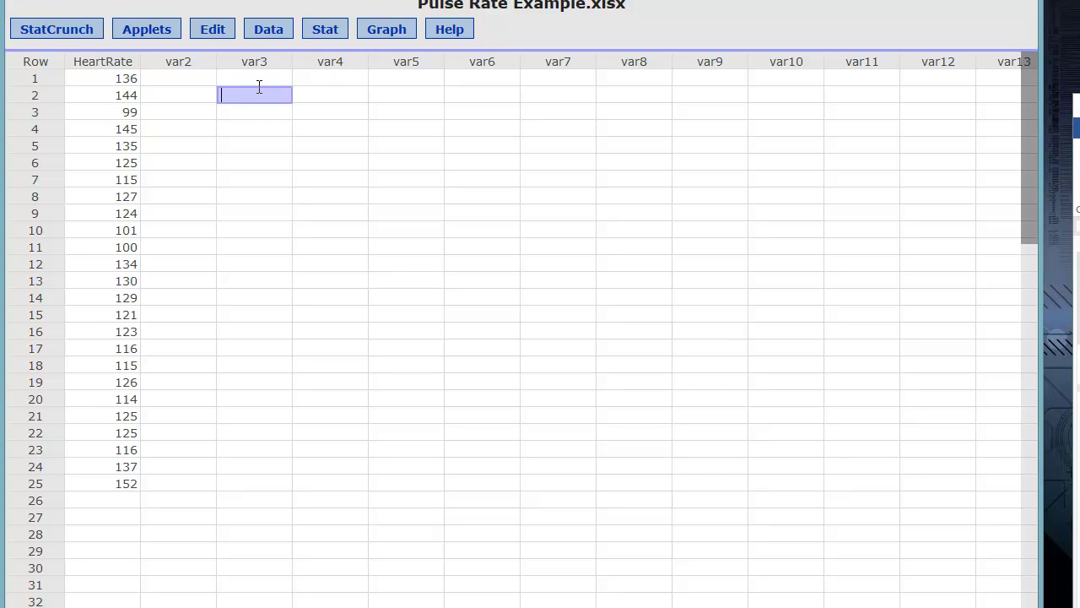
click(242, 76)
Step: Open a Compute Expression for the data and place the Word document with the z score formula beside it
click(285, 47)
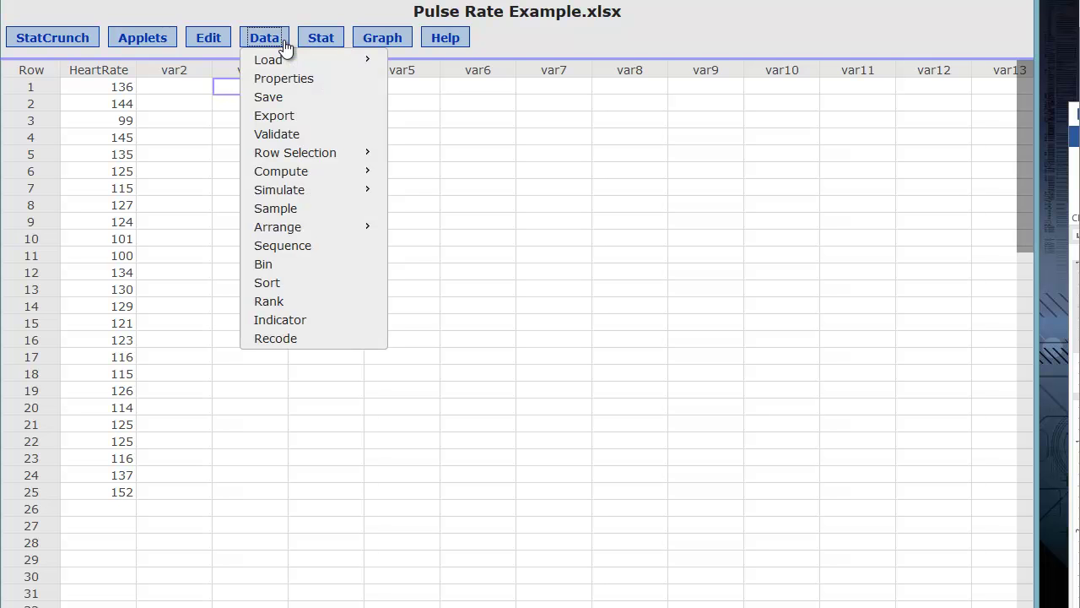
mouse_move(293, 181)
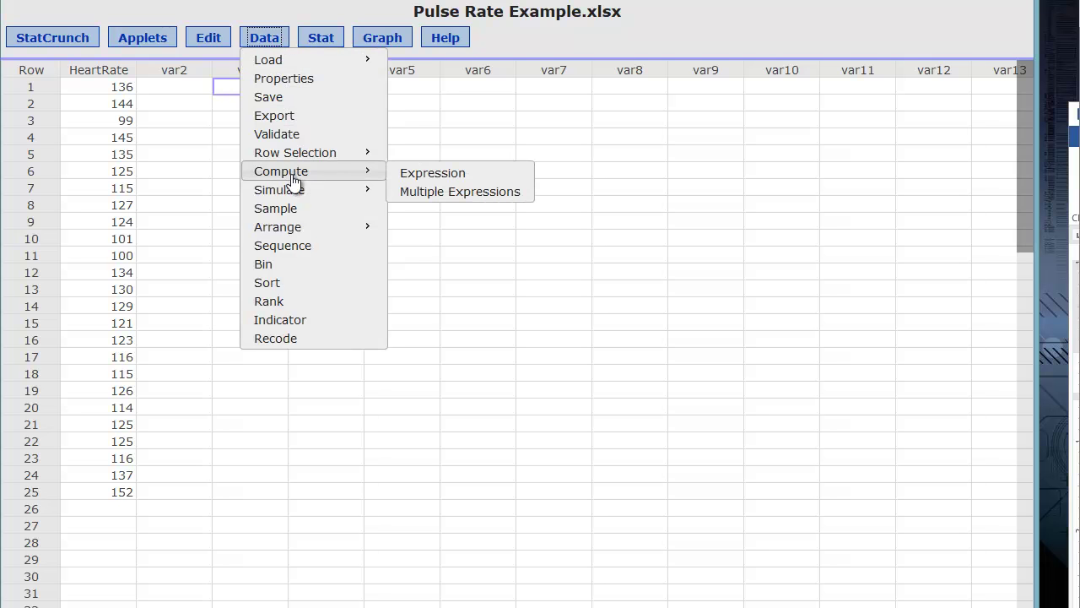
click(438, 177)
drag(438, 213, 335, 143)
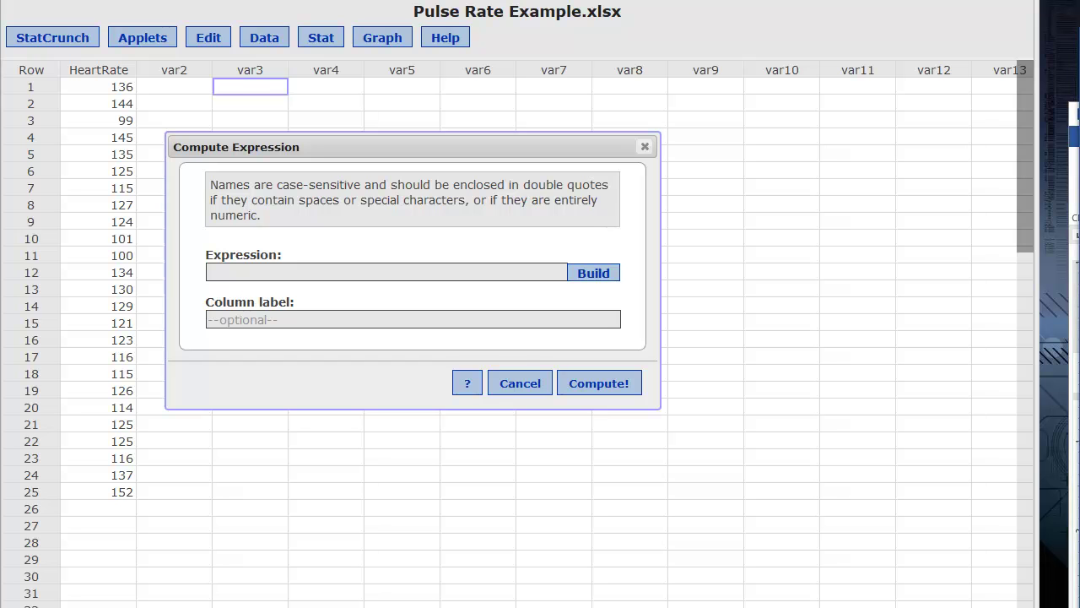
key(alt+Tab)
drag(413, 150, 309, 135)
drag(1079, 74, 1004, 38)
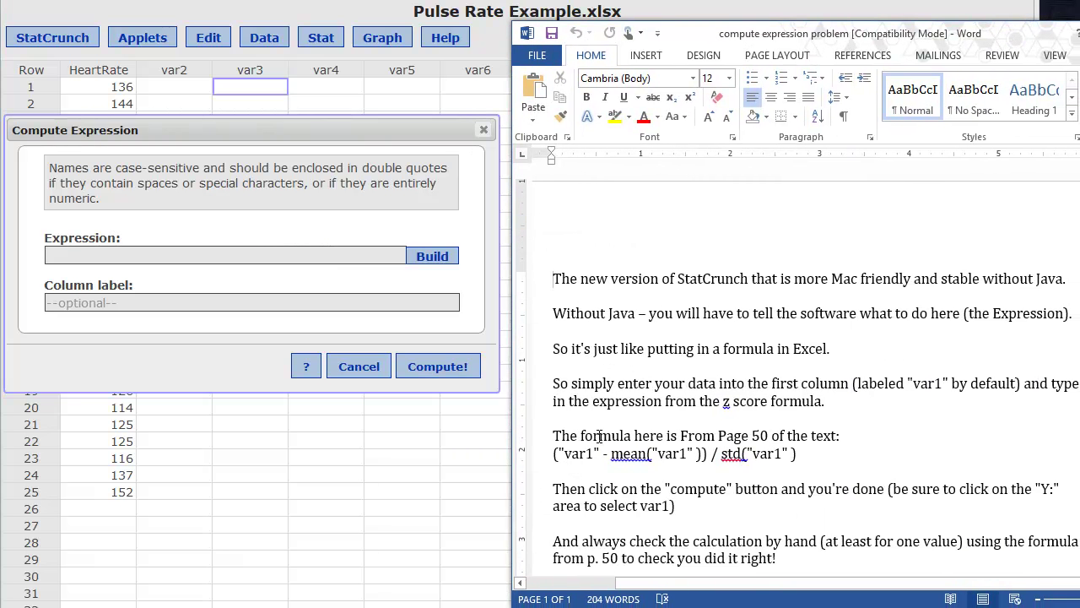
Step: Copy the formula ("var1" - mean("var1" )) / std("var1" ) from Word into the expression and label the column Z score
drag(553, 457, 803, 457)
key(ctrl+c)
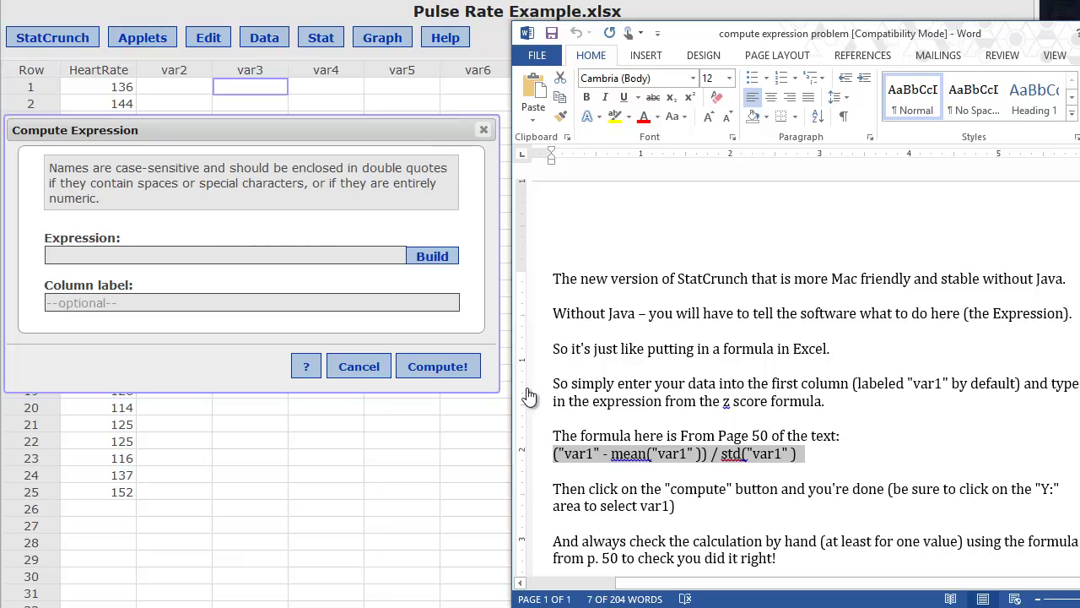
click(195, 258)
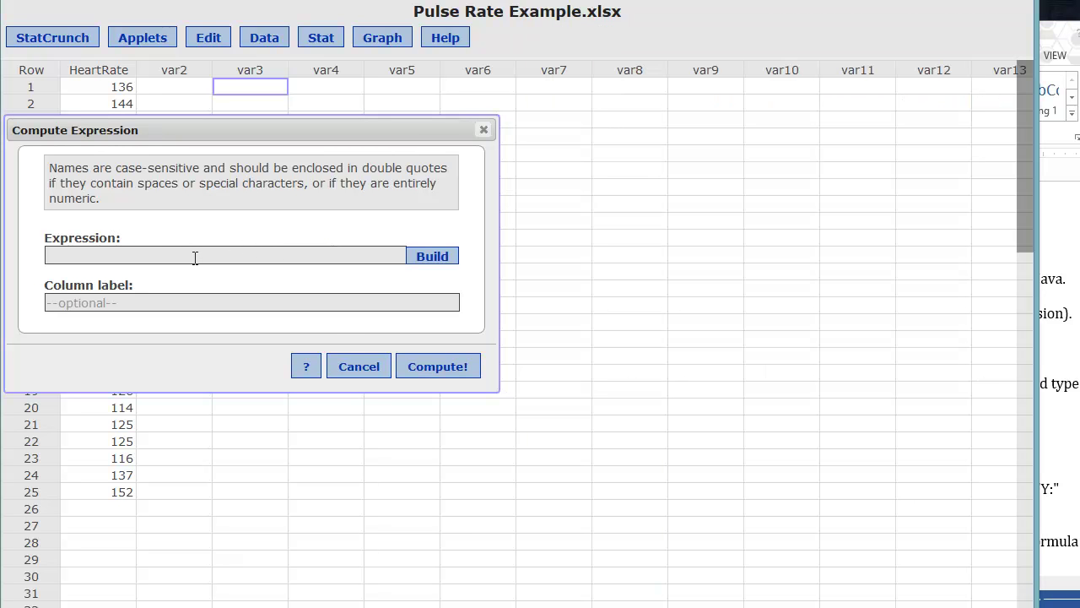
key(ctrl+v)
click(131, 304)
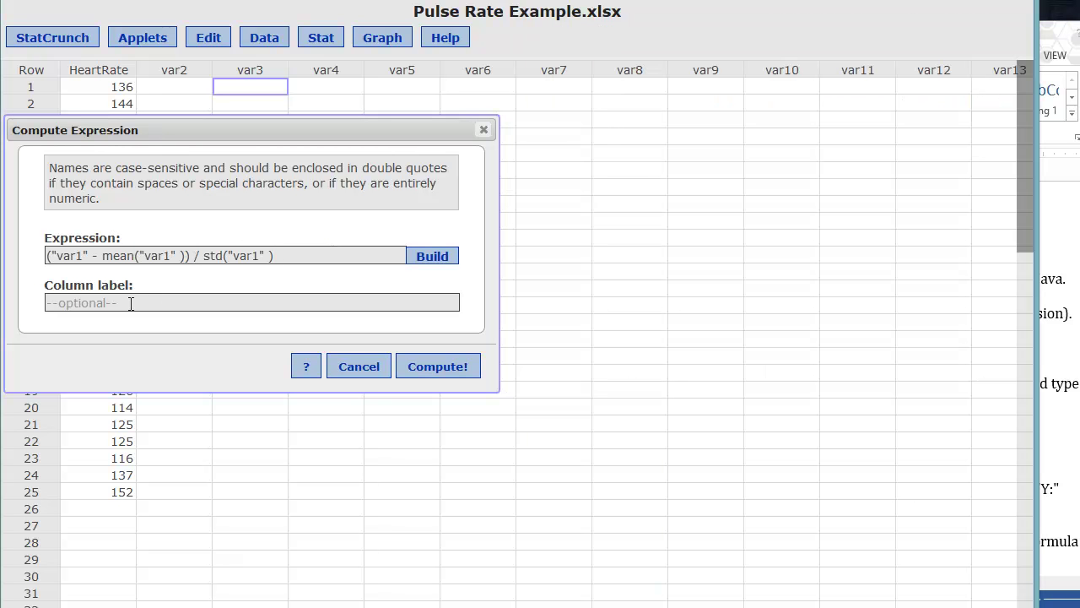
text(Z score)
drag(217, 132, 258, 142)
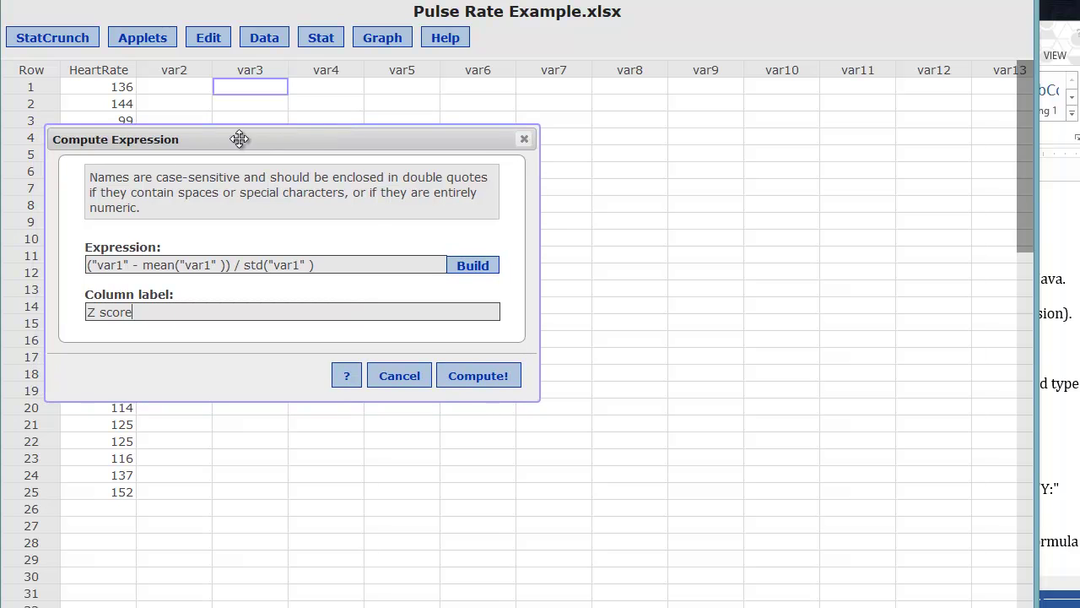
Step: Replace all three var1 references in the expression with HeartRate and compute the Z score column
drag(97, 265, 138, 270)
text(Hear)
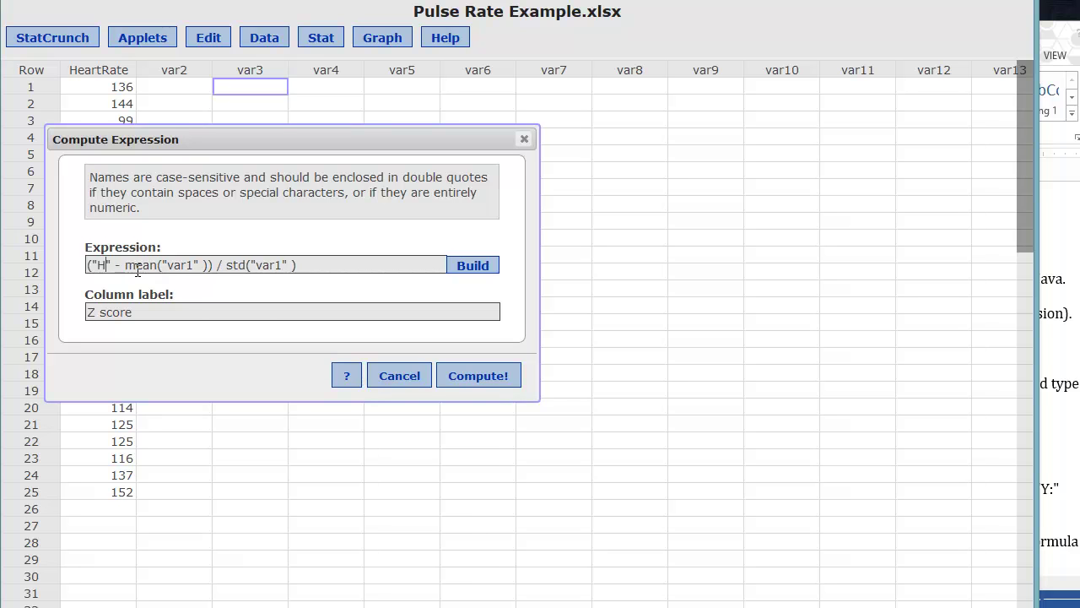
text(tRate)
double_click(232, 265)
text(HeartRate)
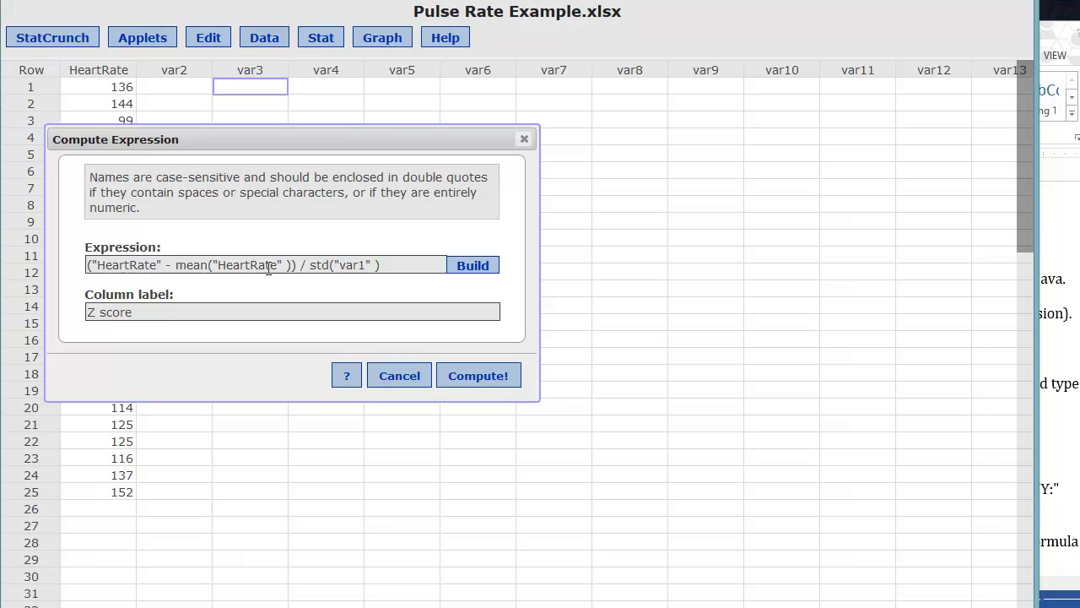
drag(338, 265, 364, 273)
text(HeartRate)
click(460, 378)
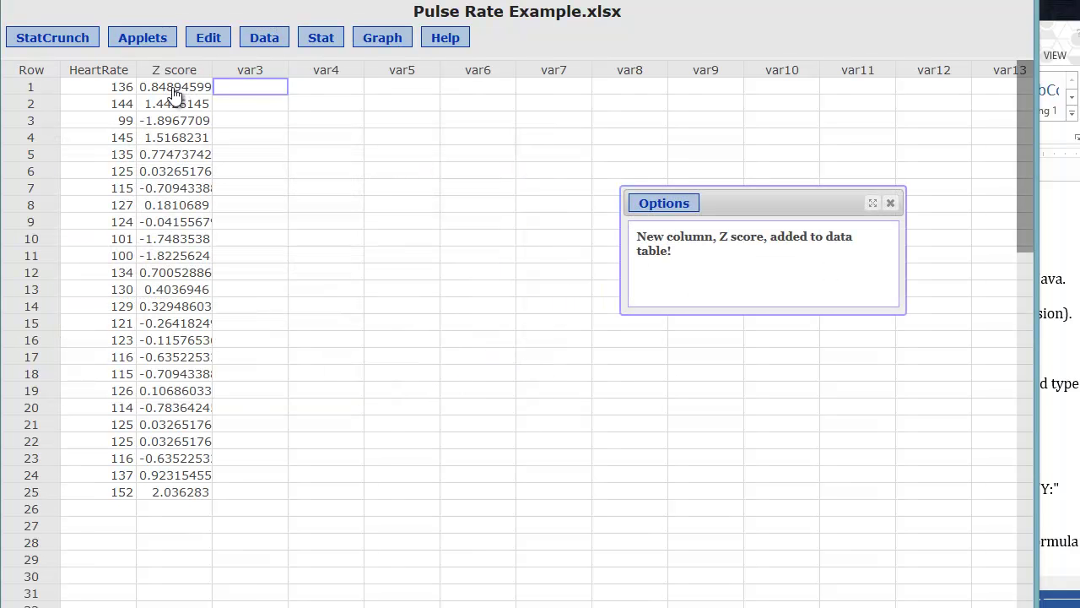
Step: Check the first row's heart rate and z score against the mean and standard deviation in the Word summary statistics
click(445, 231)
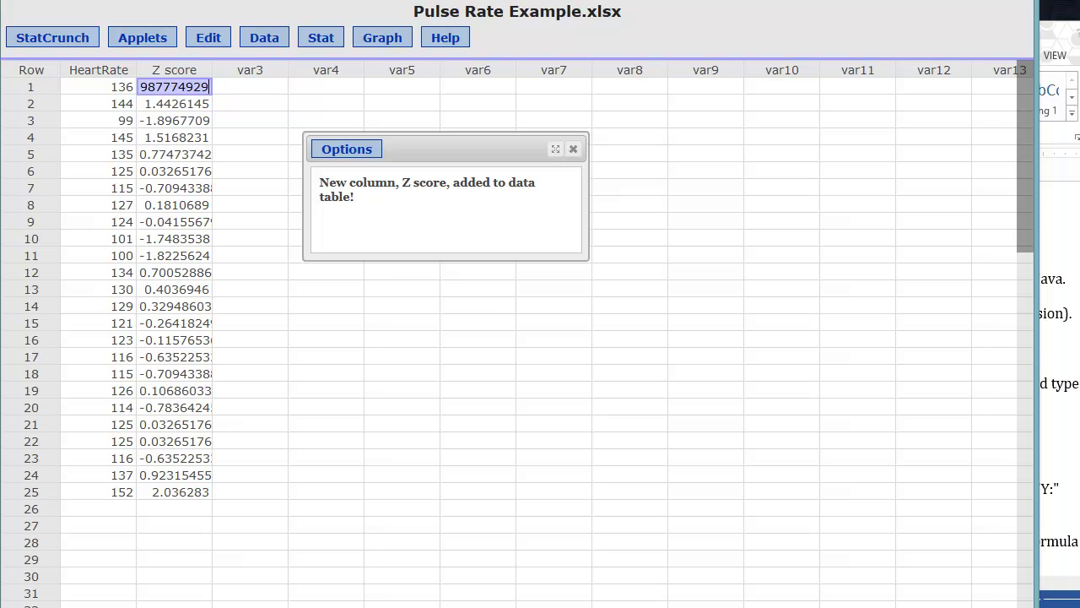
click(100, 85)
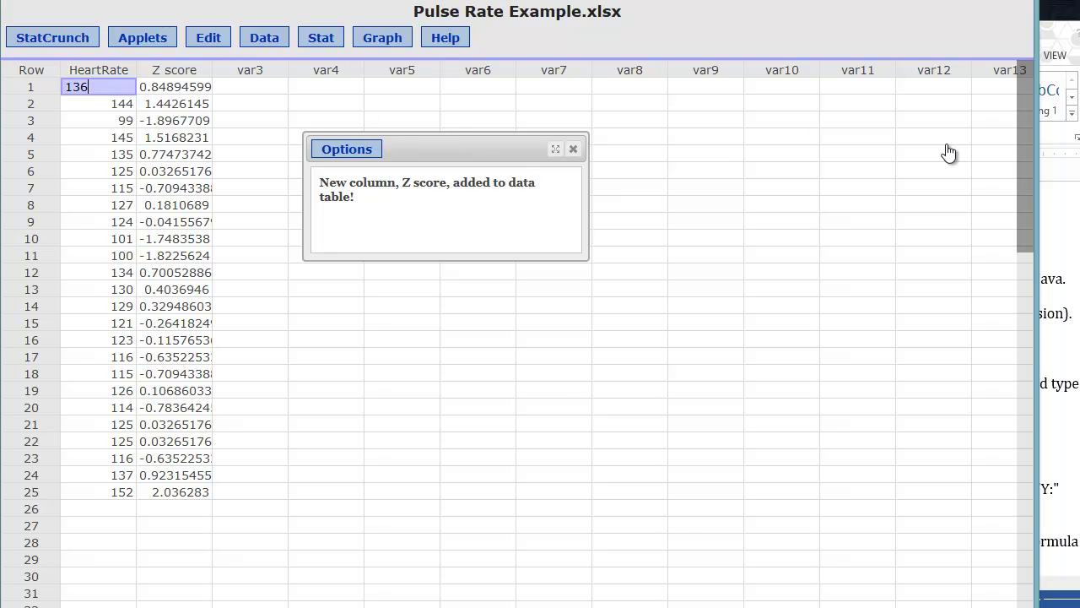
click(1073, 219)
scroll(1066, 389, up, 5)
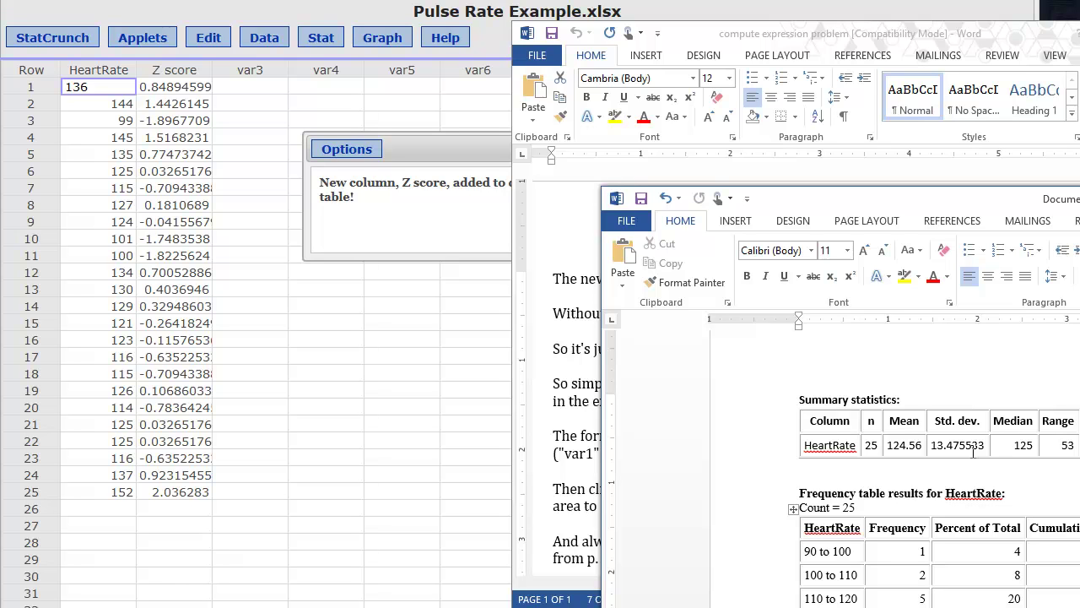
Step: Inspect the first row's full z score in the data table and dismiss the new-column message
click(177, 86)
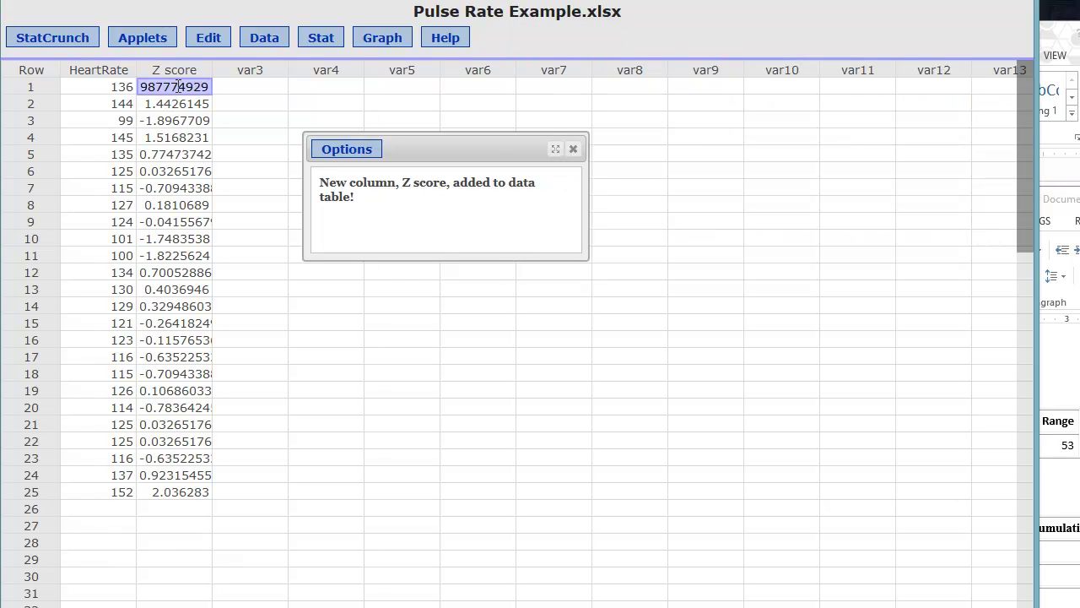
click(231, 102)
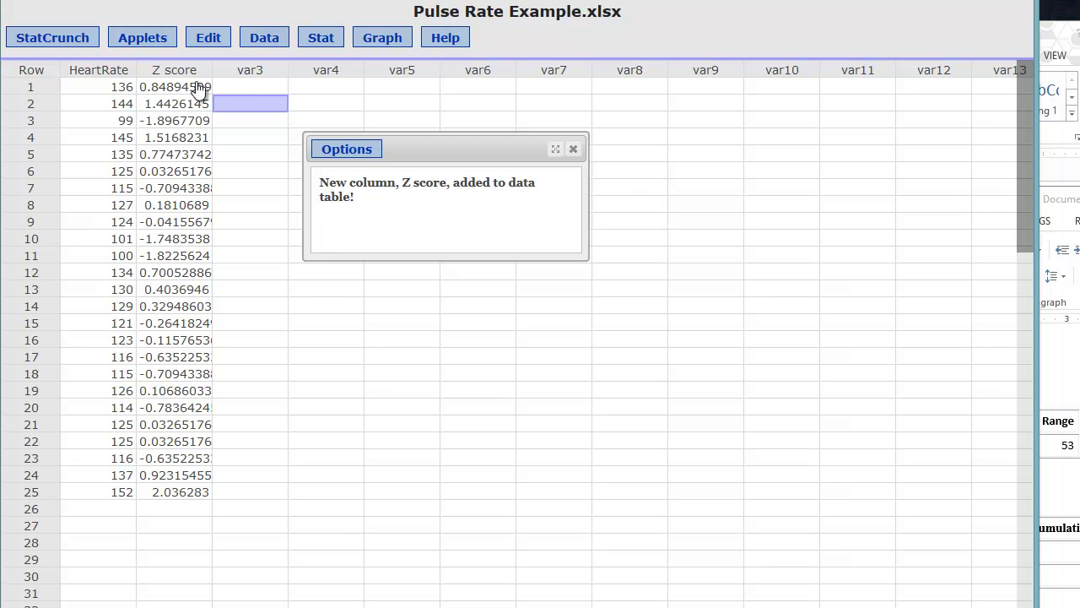
click(325, 137)
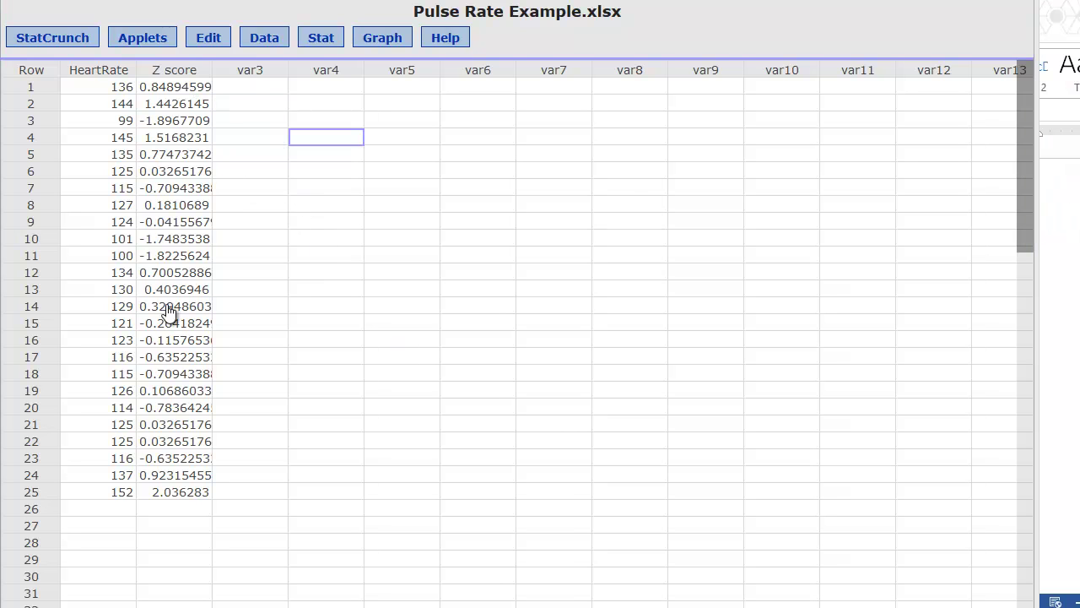
Step: Copy the HeartRate and Z score columns through row 25, headers included, and paste them into the Word document on the page after the histogram
drag(97, 72, 166, 496)
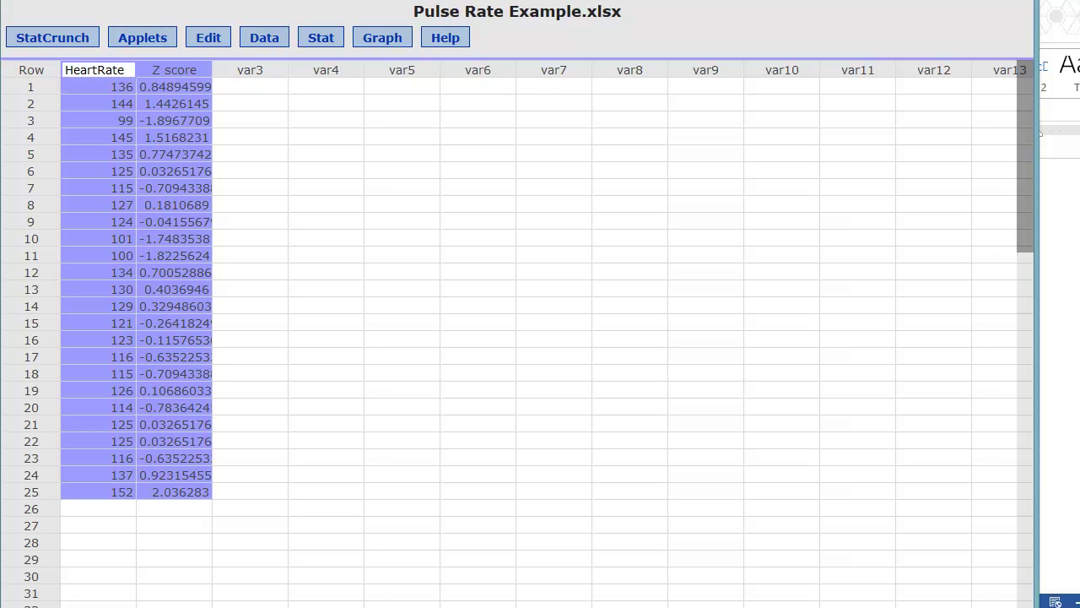
key(alt+Tab)
scroll(565, 402, down, 4)
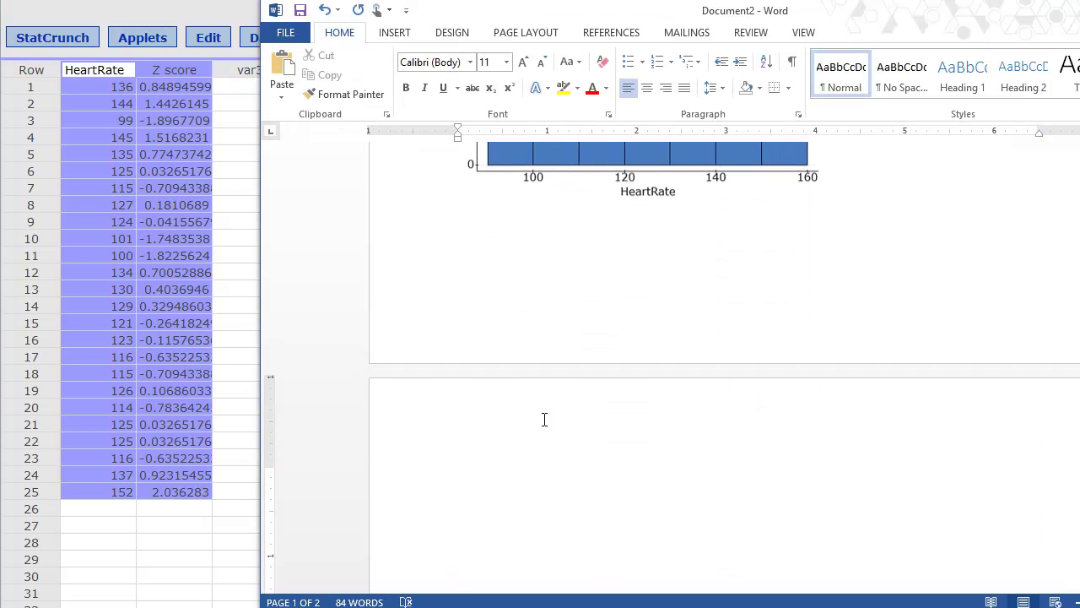
right_click(486, 505)
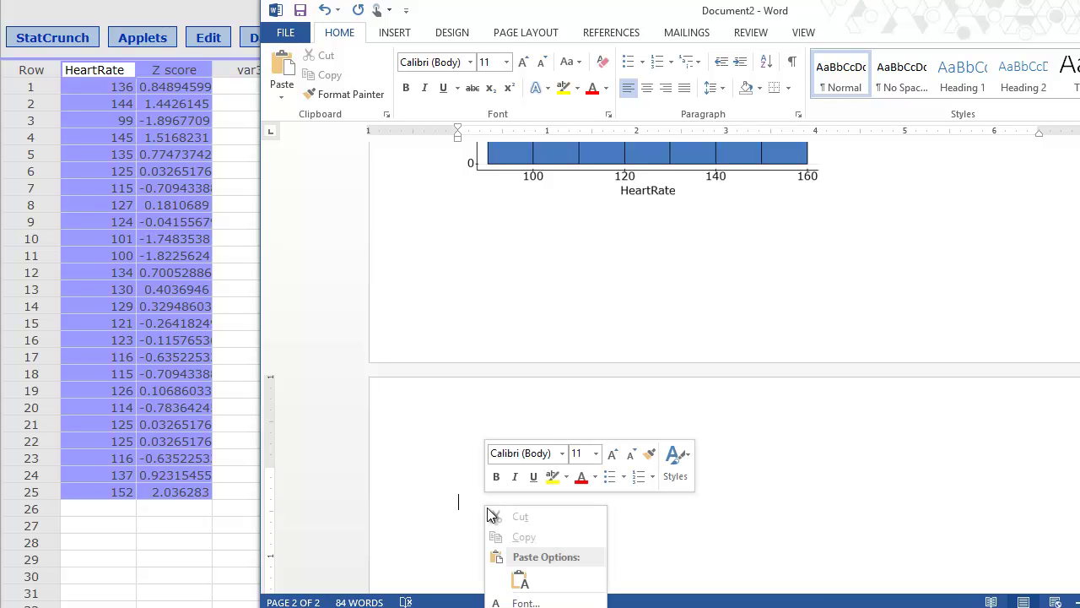
click(518, 579)
Step: Review the Word document back to its beginning and reposition its window to show the full summary statistics and frequency tables
scroll(646, 487, up, 5)
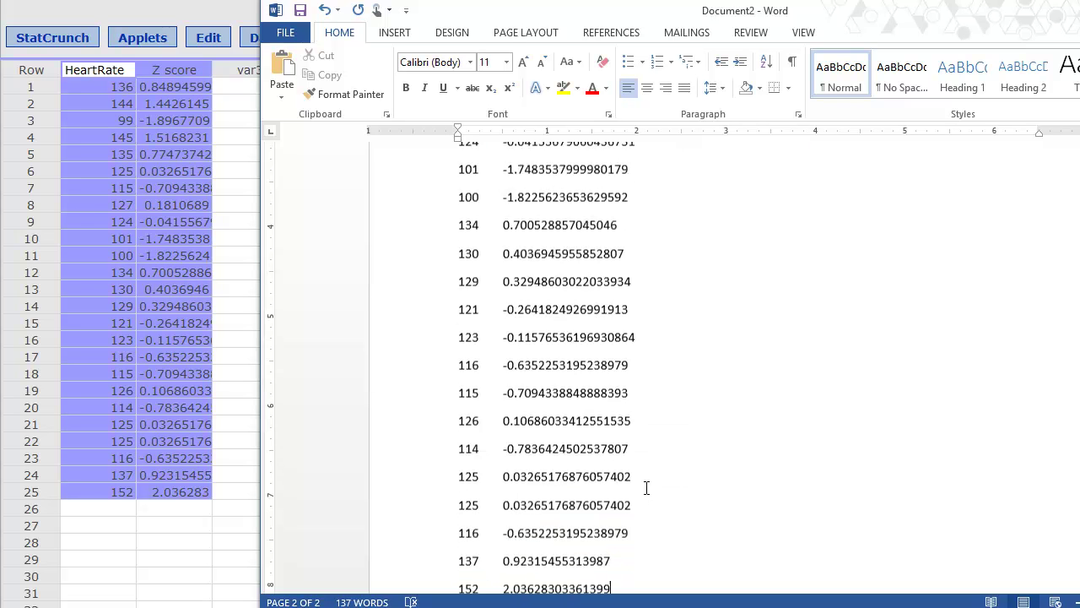
scroll(646, 457, up, 1)
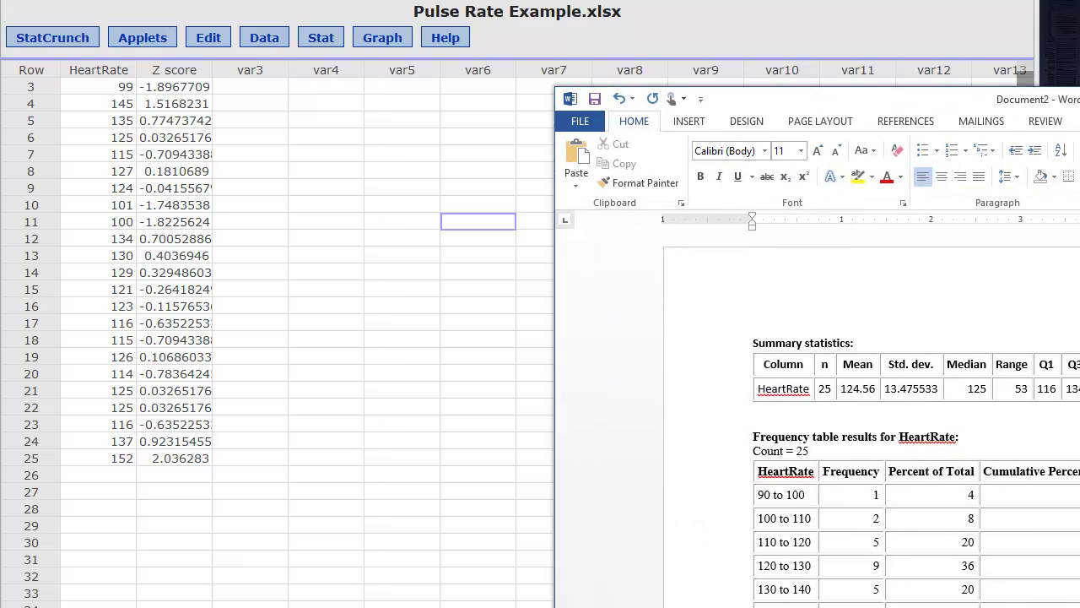
drag(1079, 89, 880, 64)
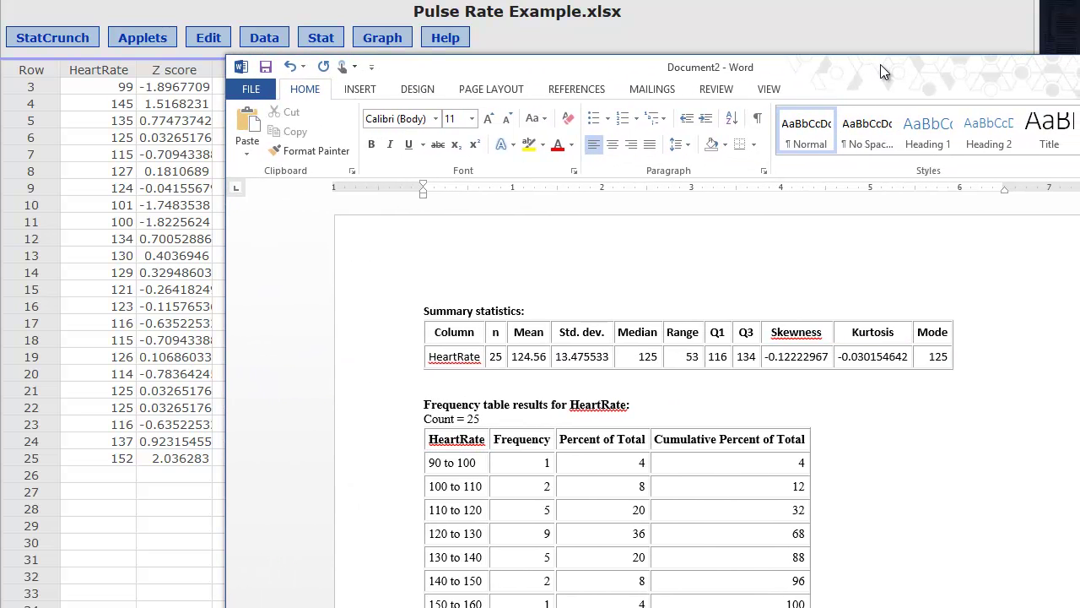